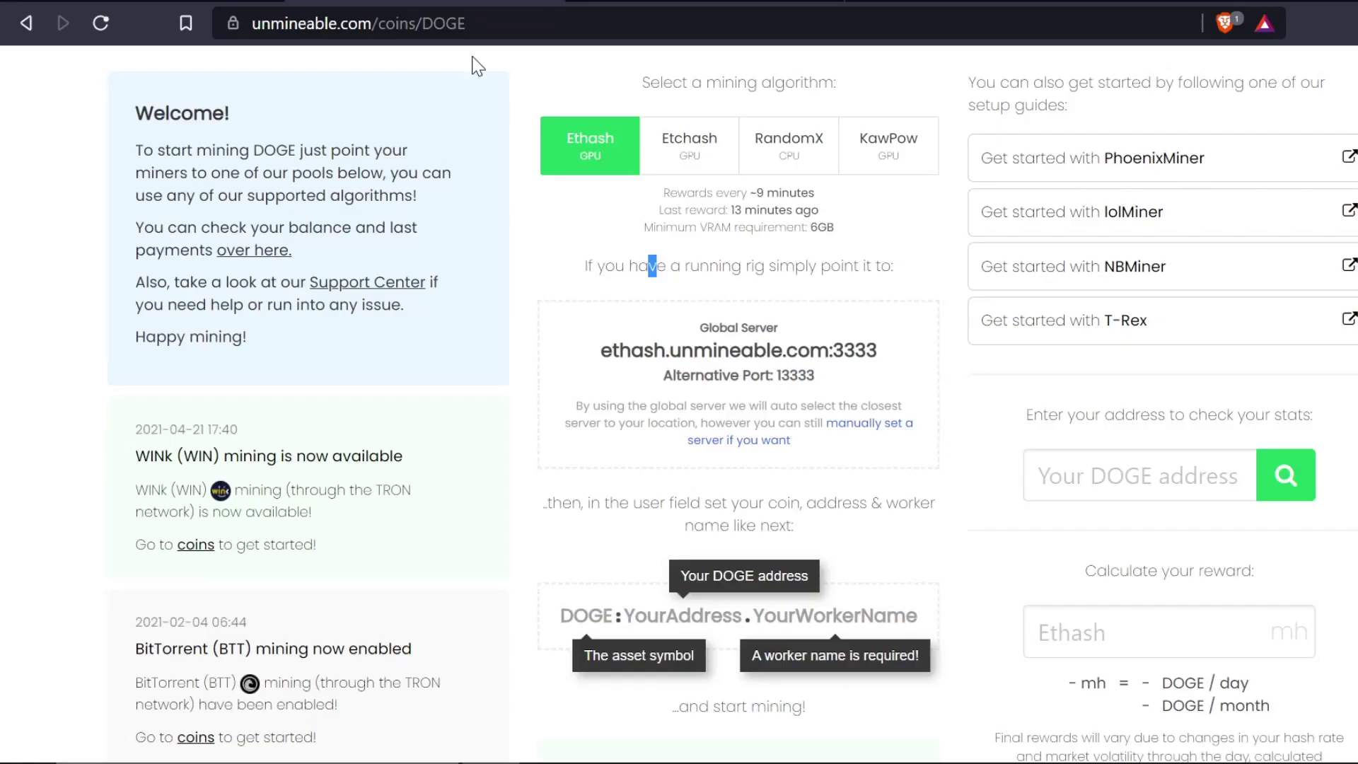
- Open Dogecoin from unMineable's coin list and copy the Ethash server ethash.unmineable.com:3333
scroll(474, 64, "up", 3)
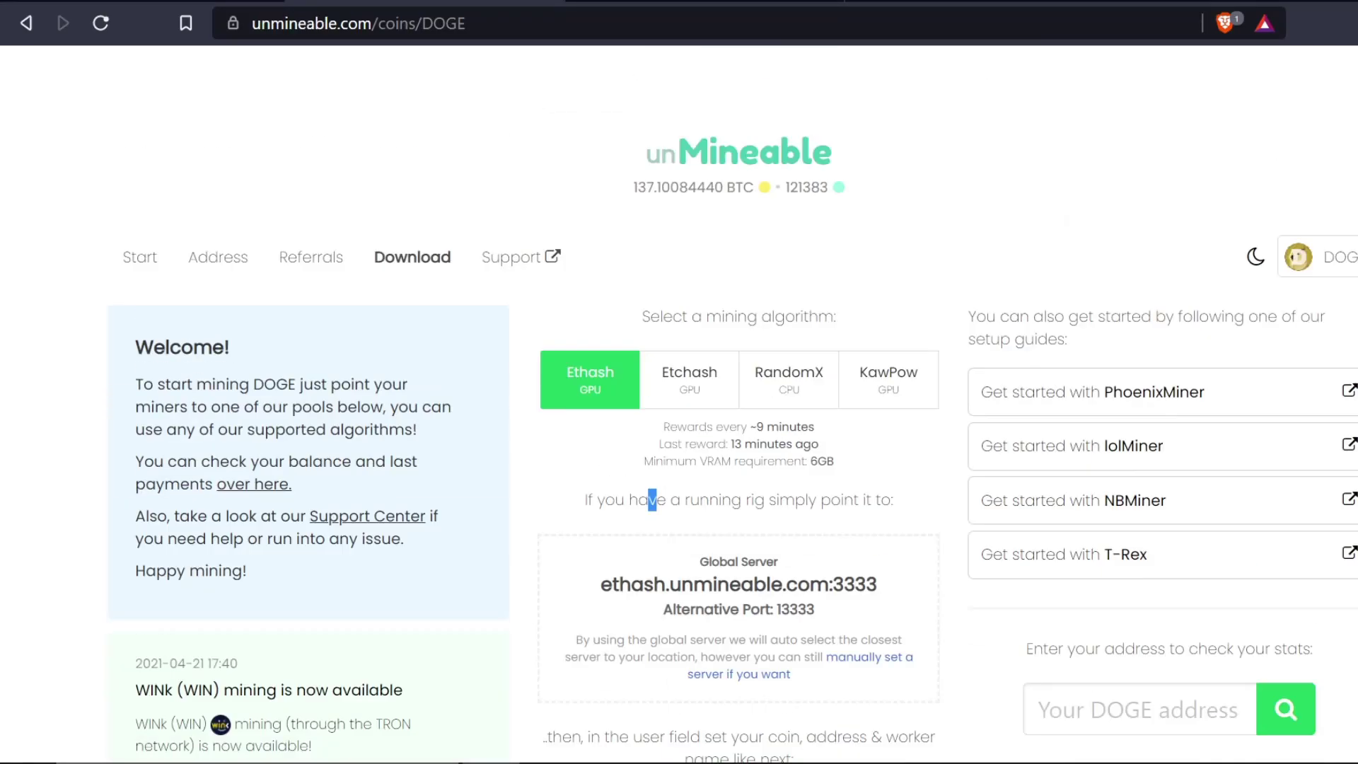
left_click(731, 158)
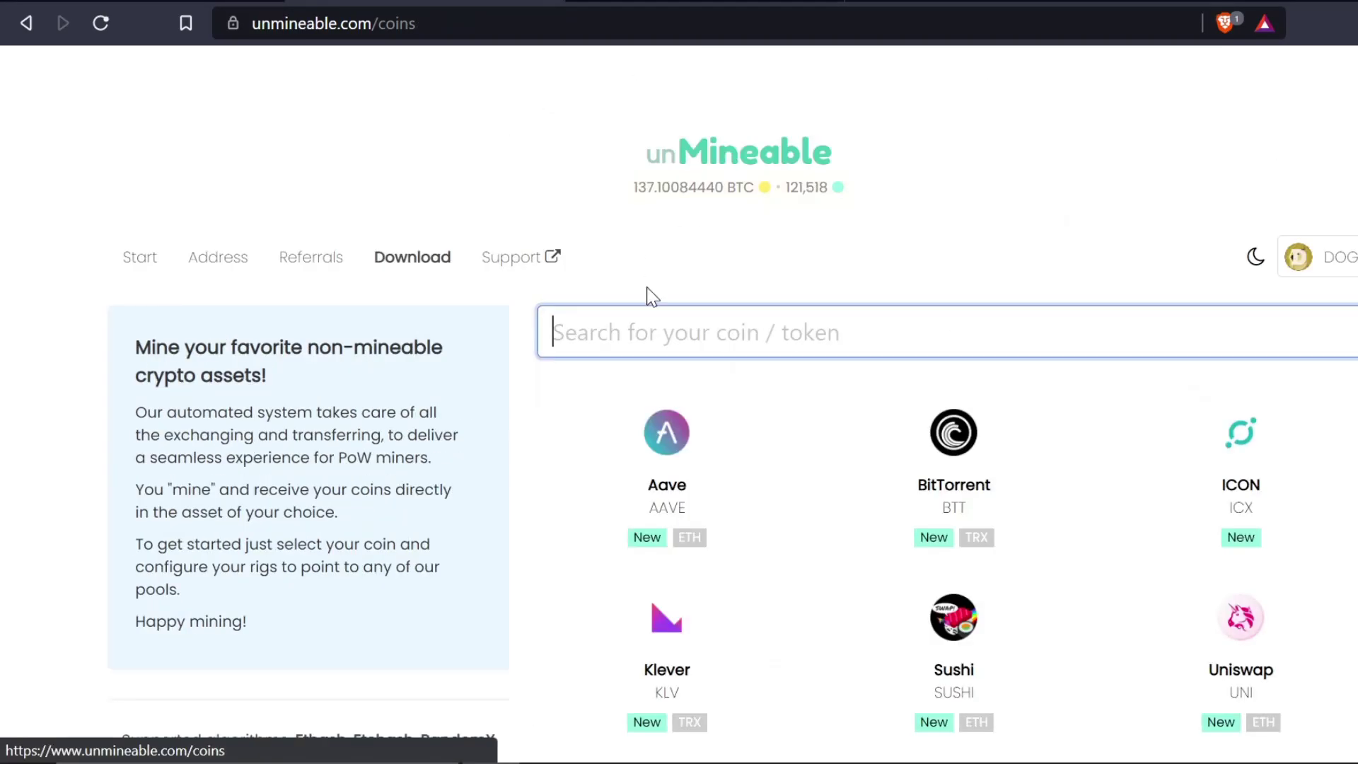
scroll(784, 458, "down", 10)
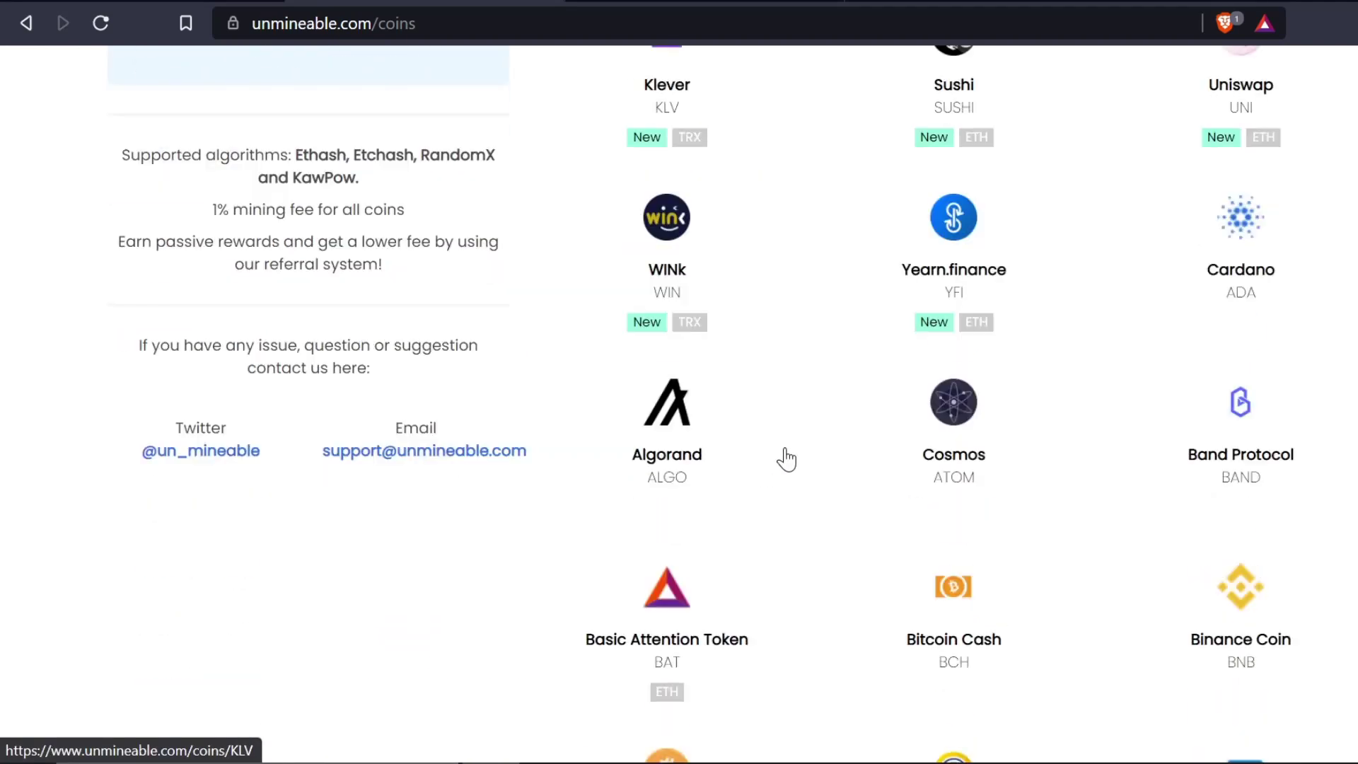
scroll(785, 459, "down", 3)
scroll(786, 460, "down", 5)
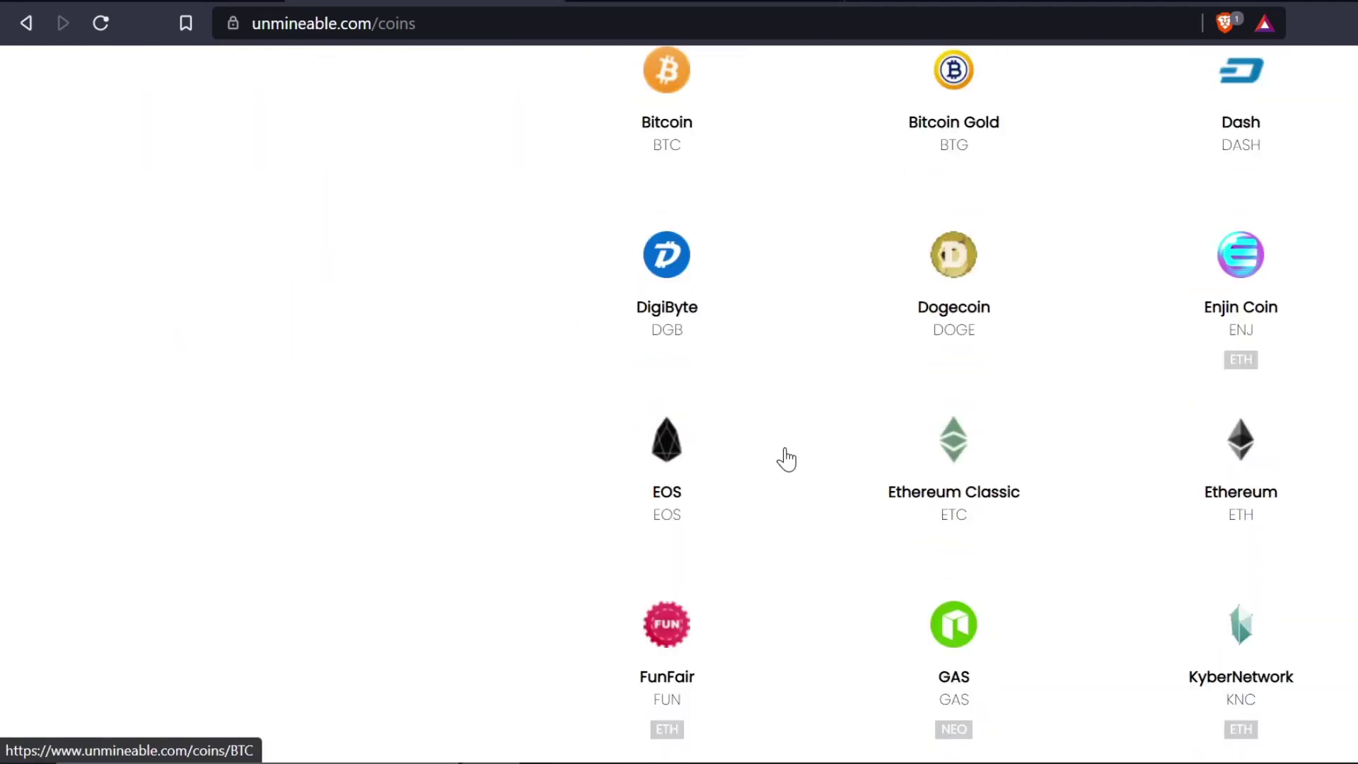
scroll(784, 458, "down", 3)
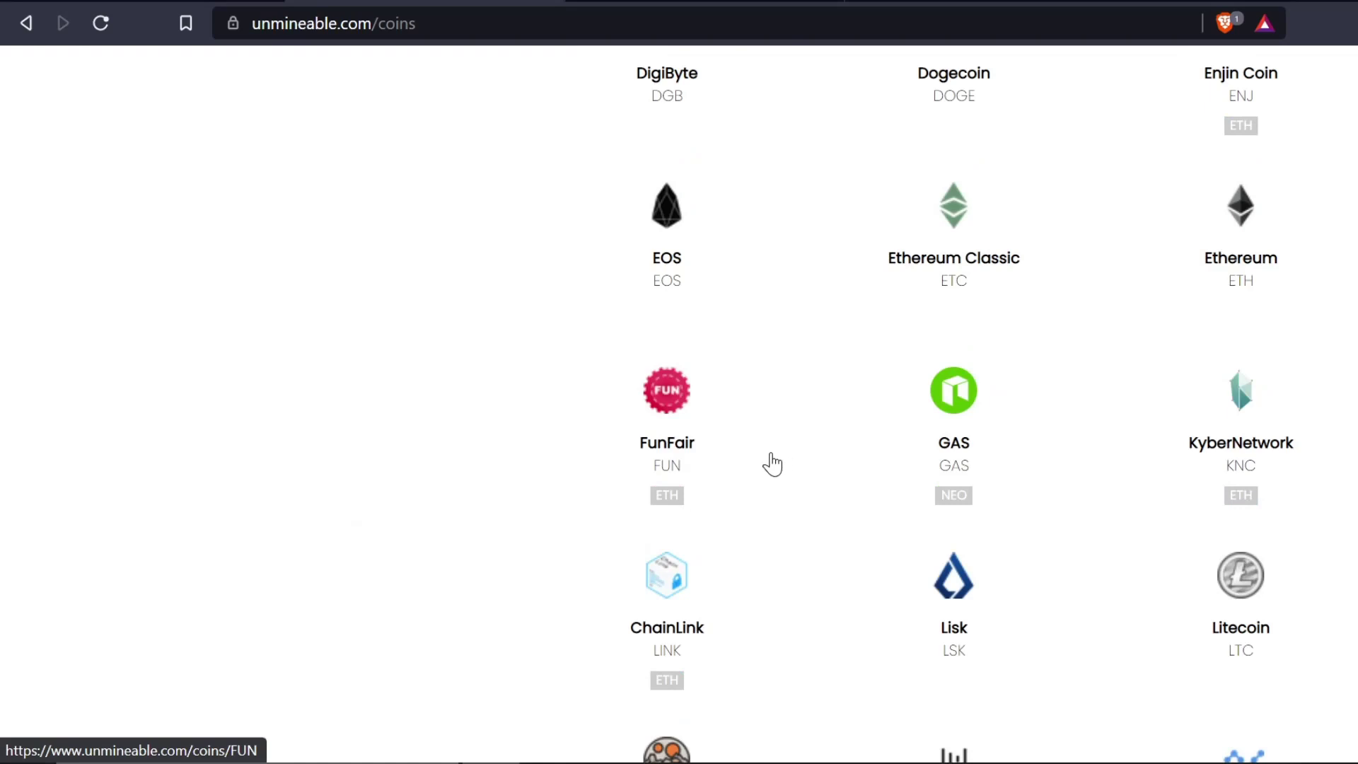
scroll(770, 463, "up", 5)
scroll(773, 464, "up", 2)
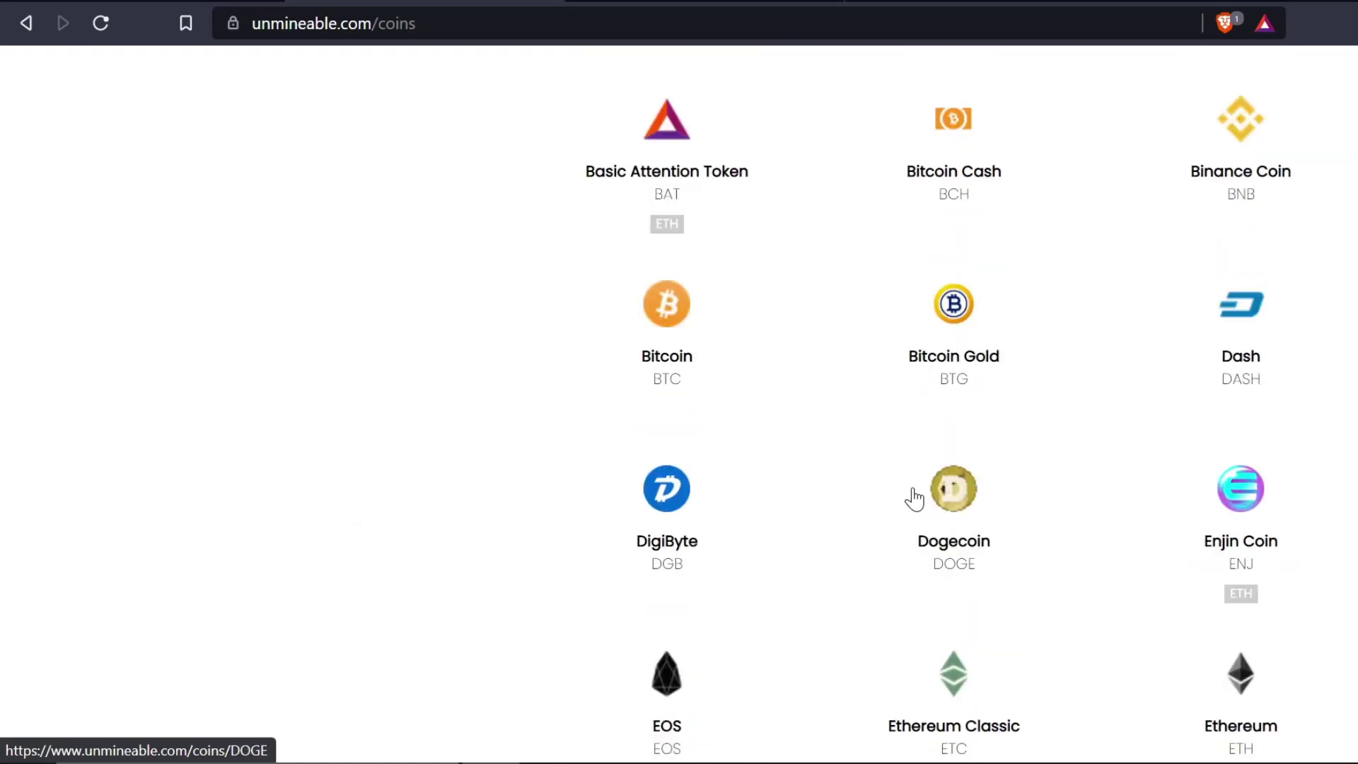
left_click(948, 497)
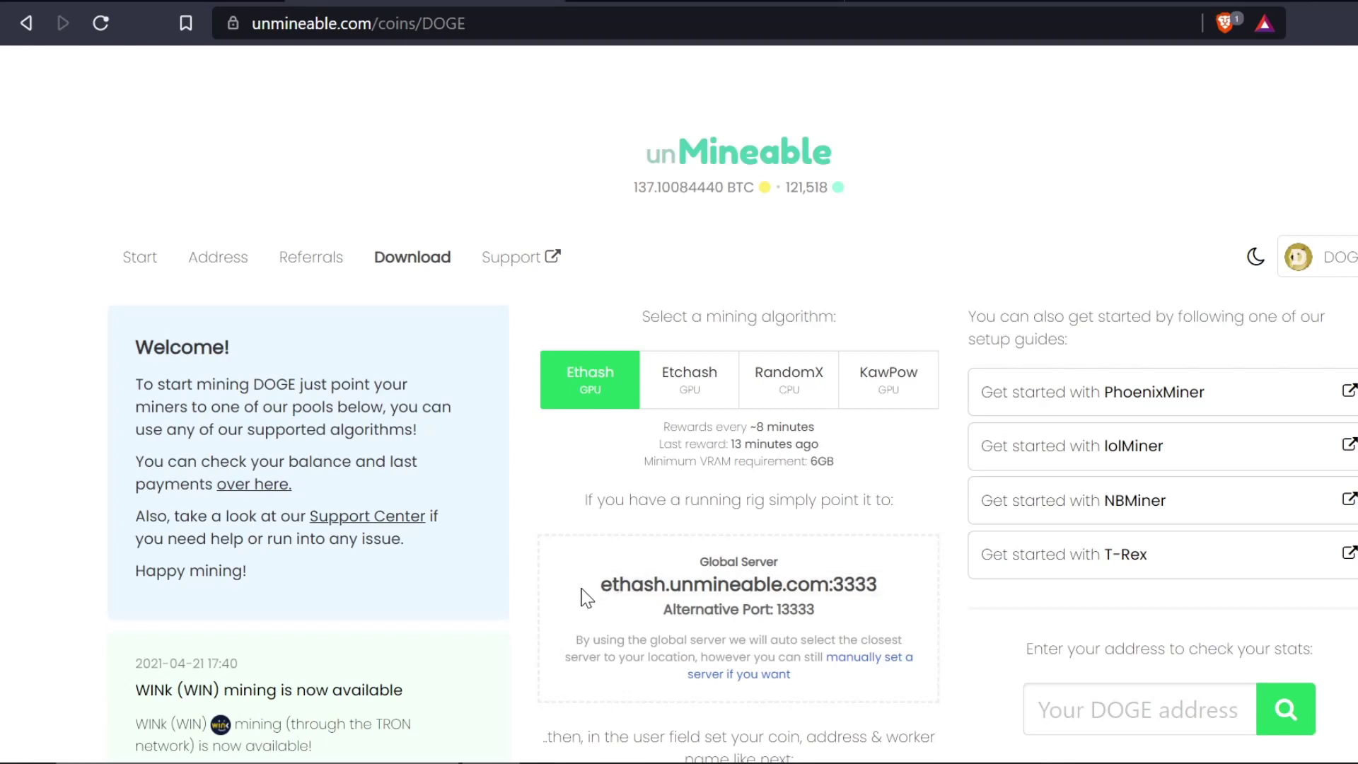
left_click_drag(581, 589, 888, 584)
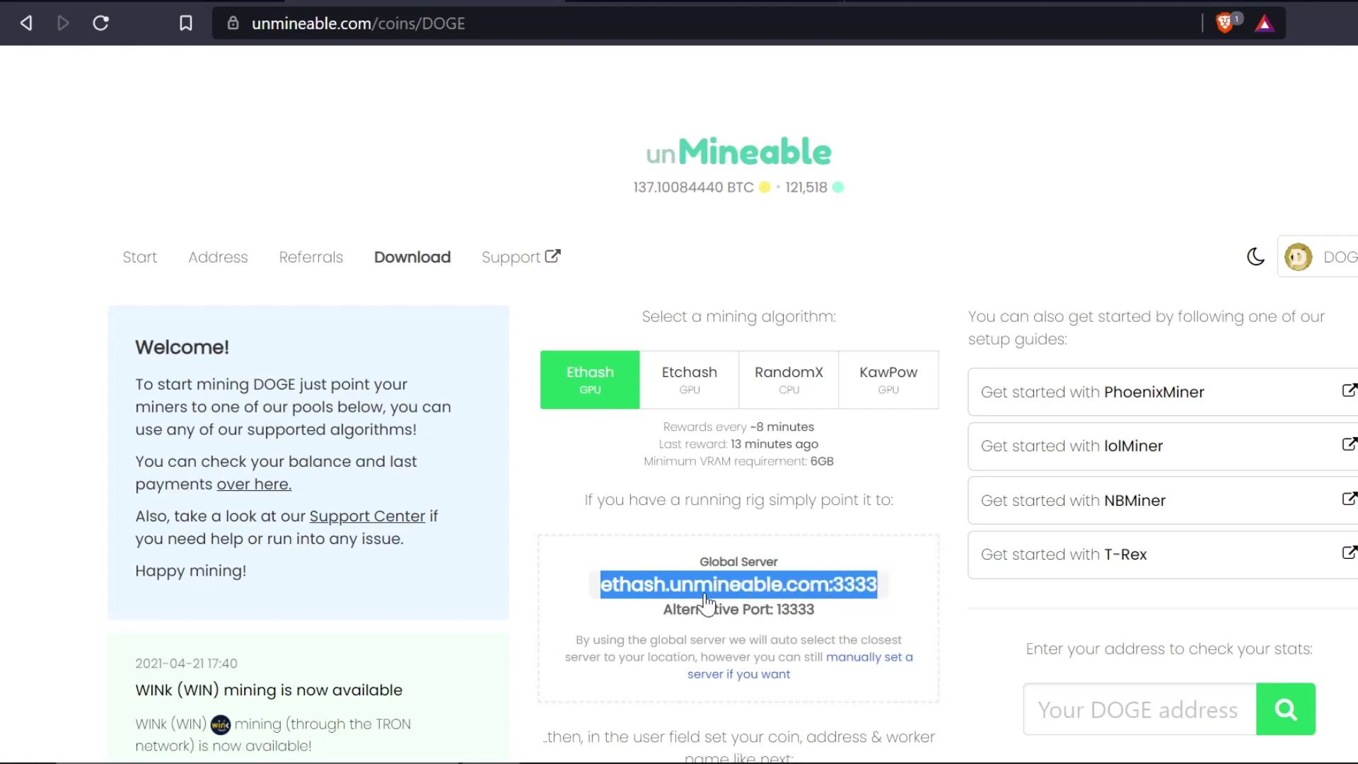
left_click(681, 593)
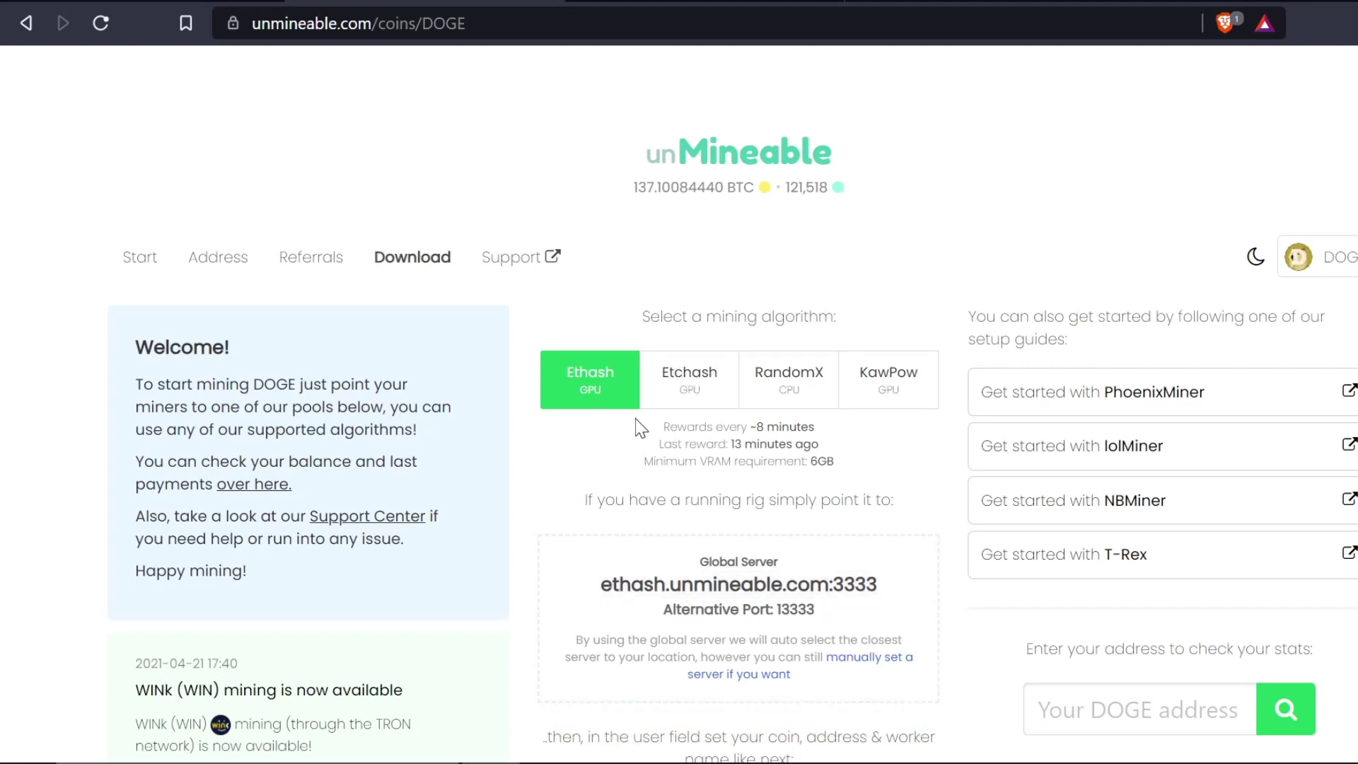
- Compare the Etchash, RandomX and KawPow tabs, then copy the Ethash DOGE:YourAddress.YourWorkerName template
left_click(681, 395)
left_click(784, 386)
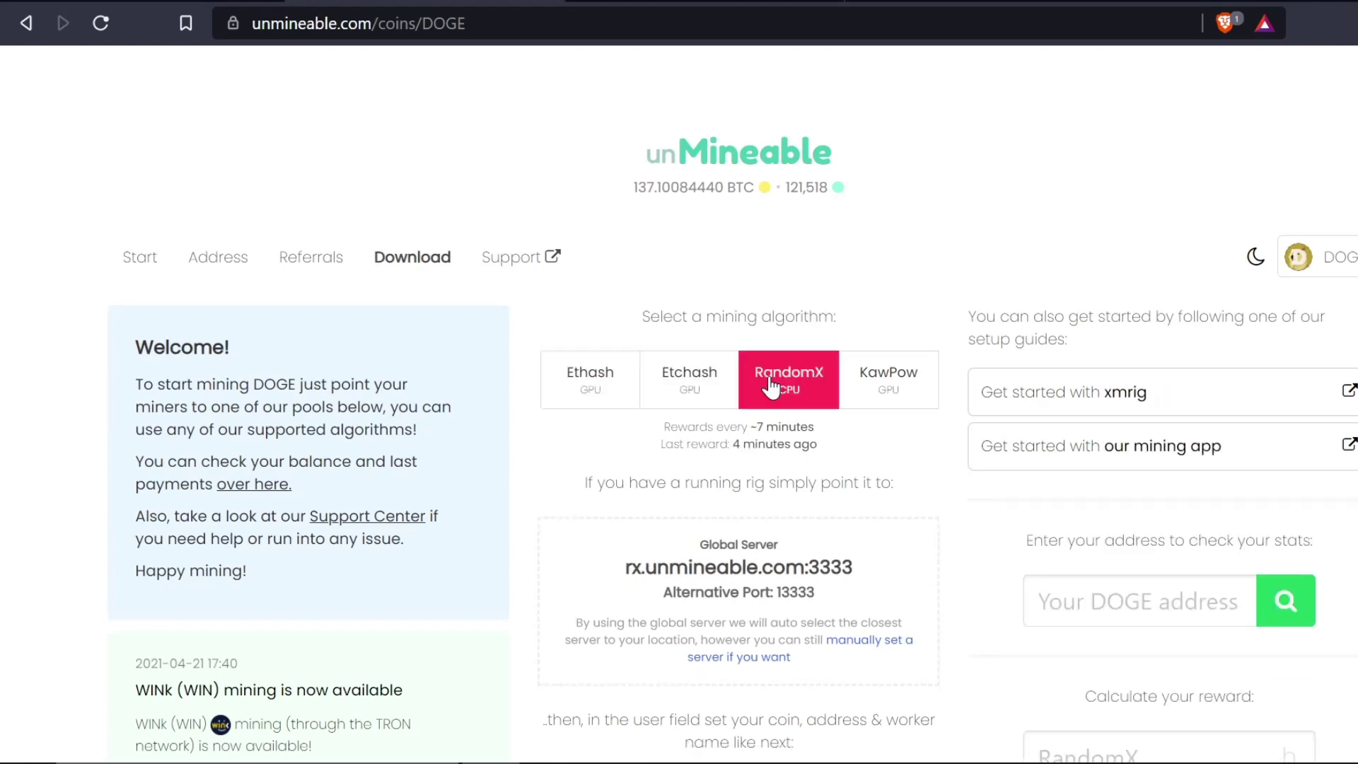
left_click(877, 381)
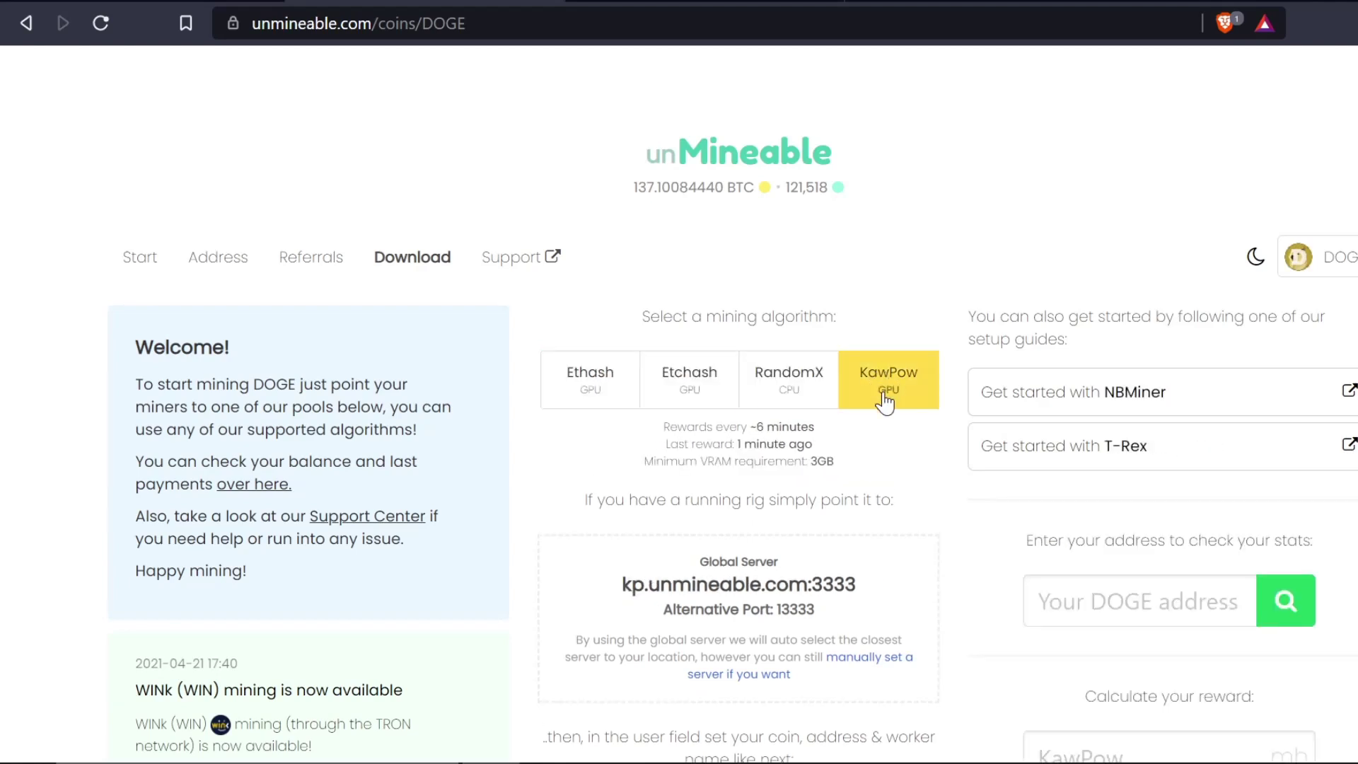
left_click(603, 380)
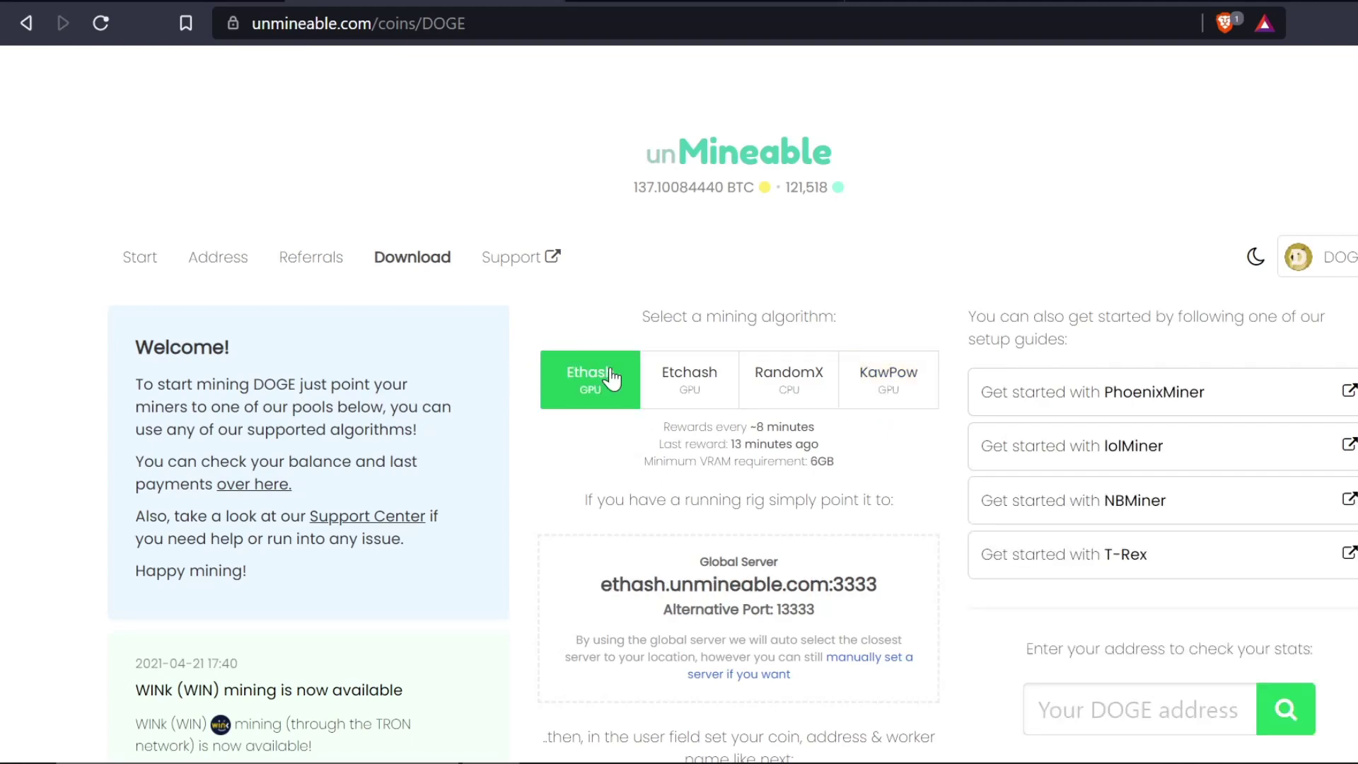
scroll(647, 564, "down", 3)
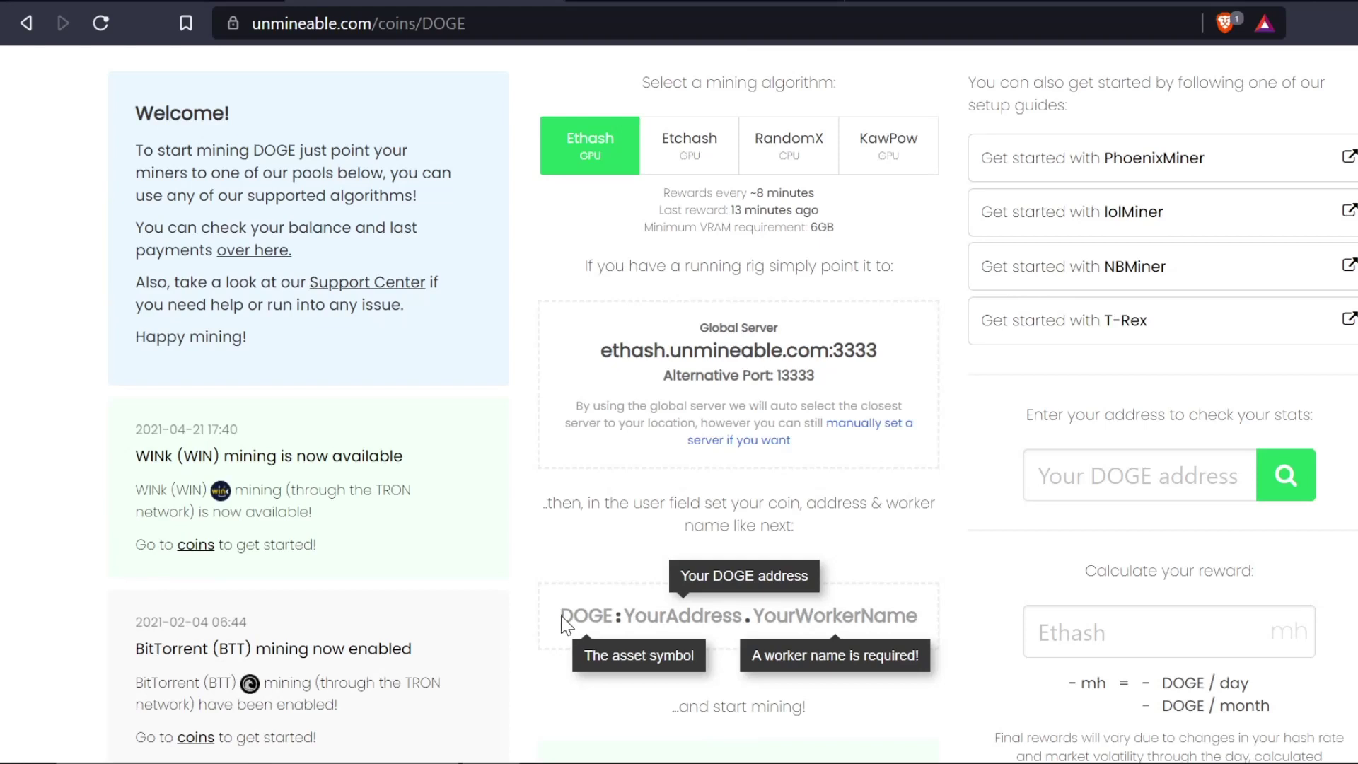
left_click_drag(562, 615, 907, 622)
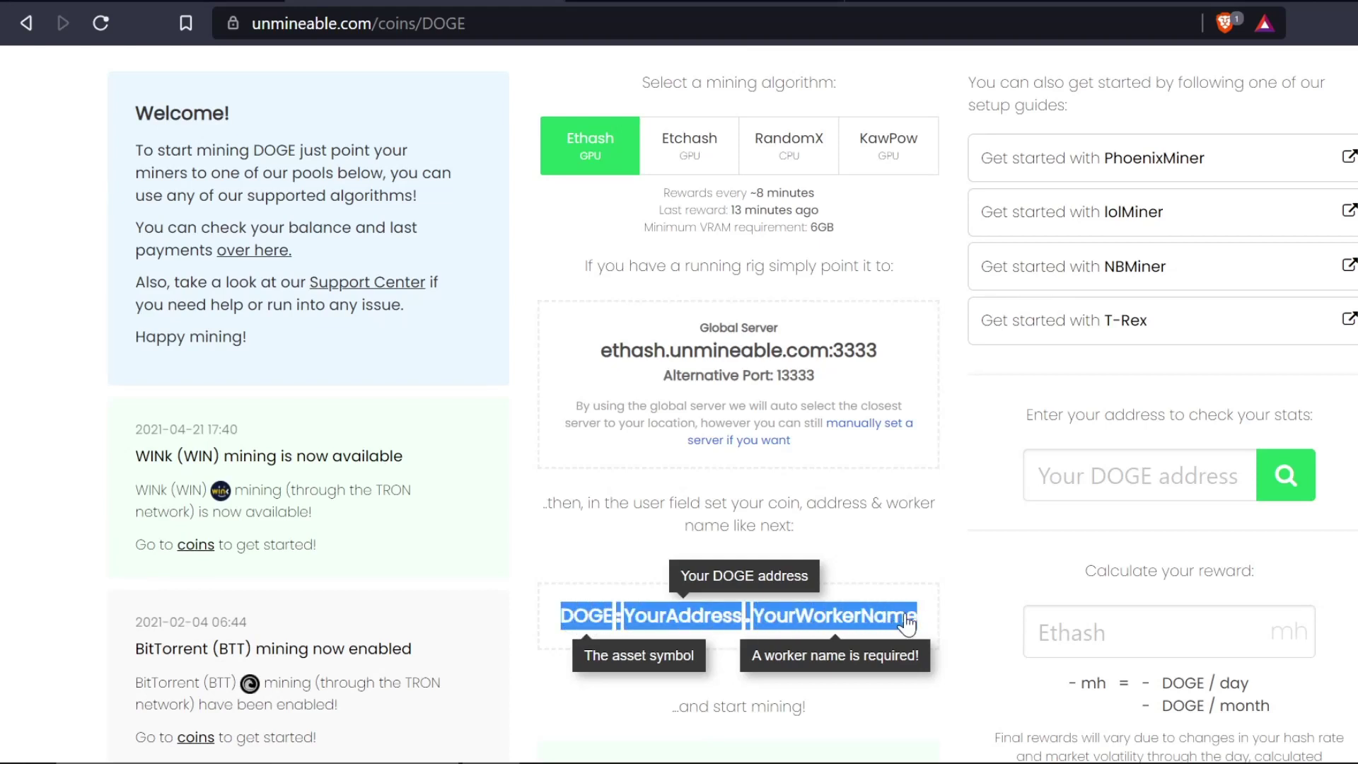
right_click(850, 610)
left_click(965, 457)
- Start a new flight sheet from the 3070 Ftw3 worker with ETH as its coin
key("ctrl+Tab")
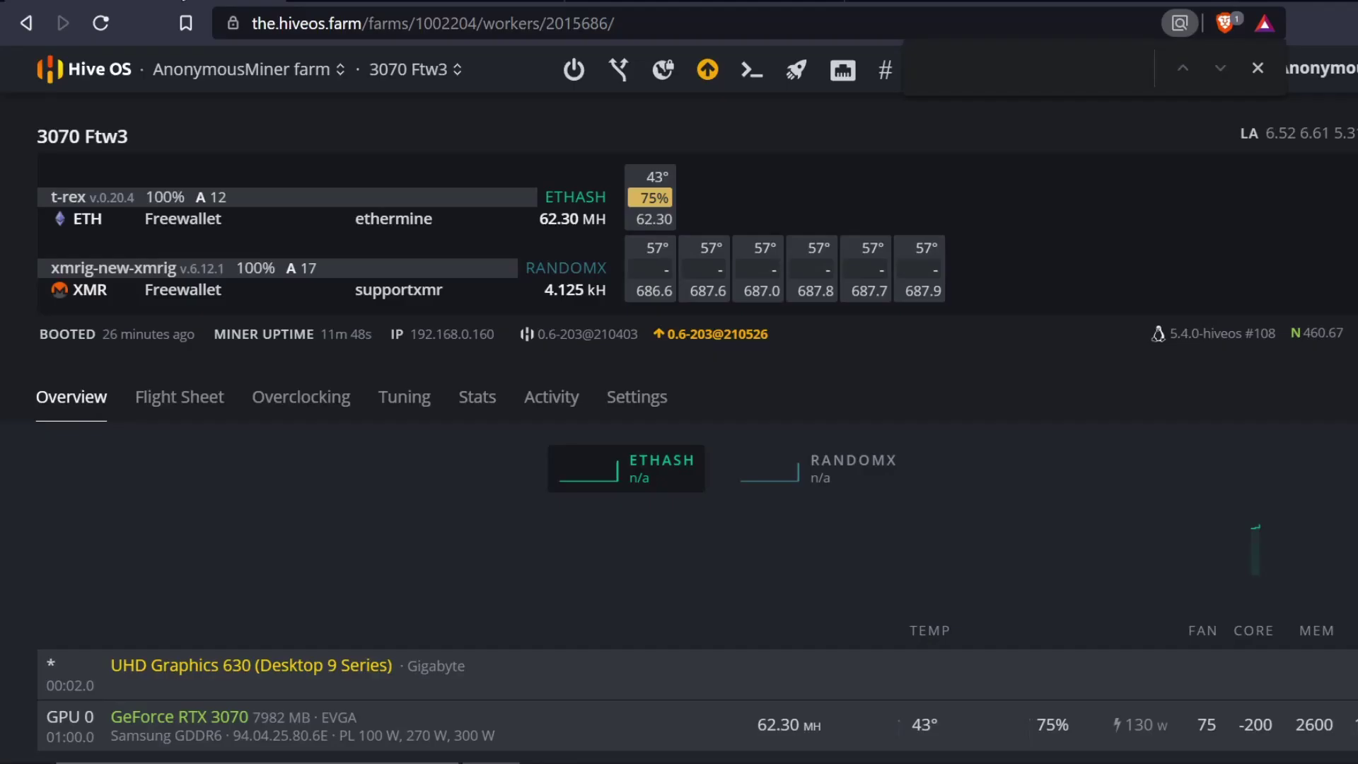
left_click(188, 400)
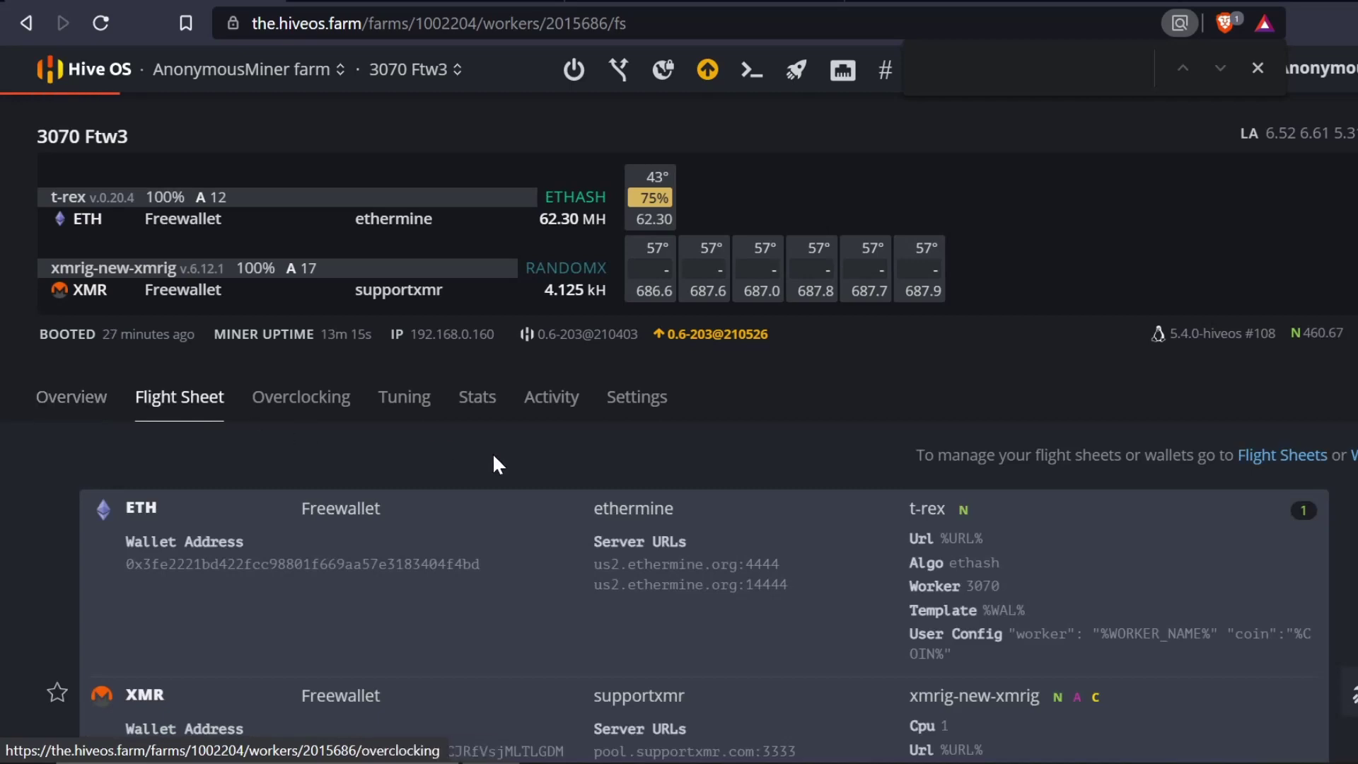
left_click(1280, 454)
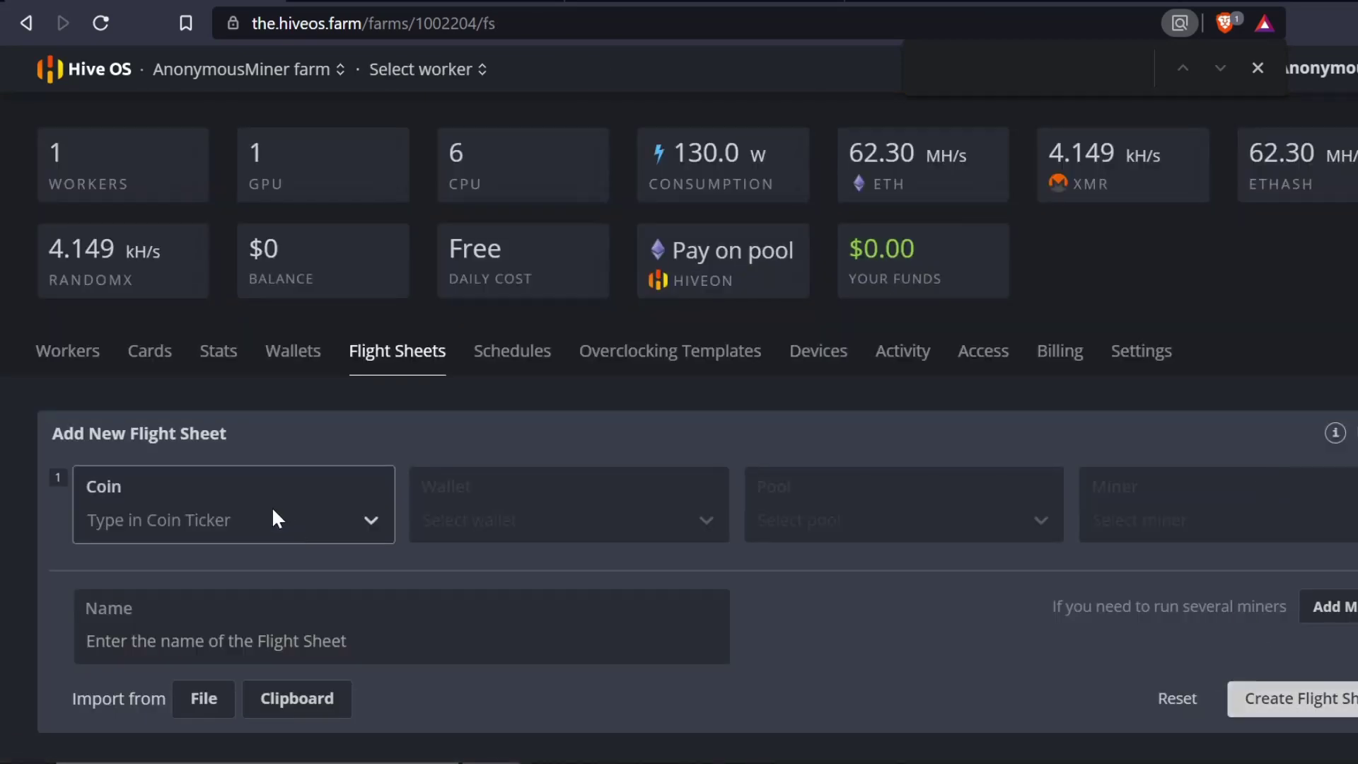
left_click(276, 528)
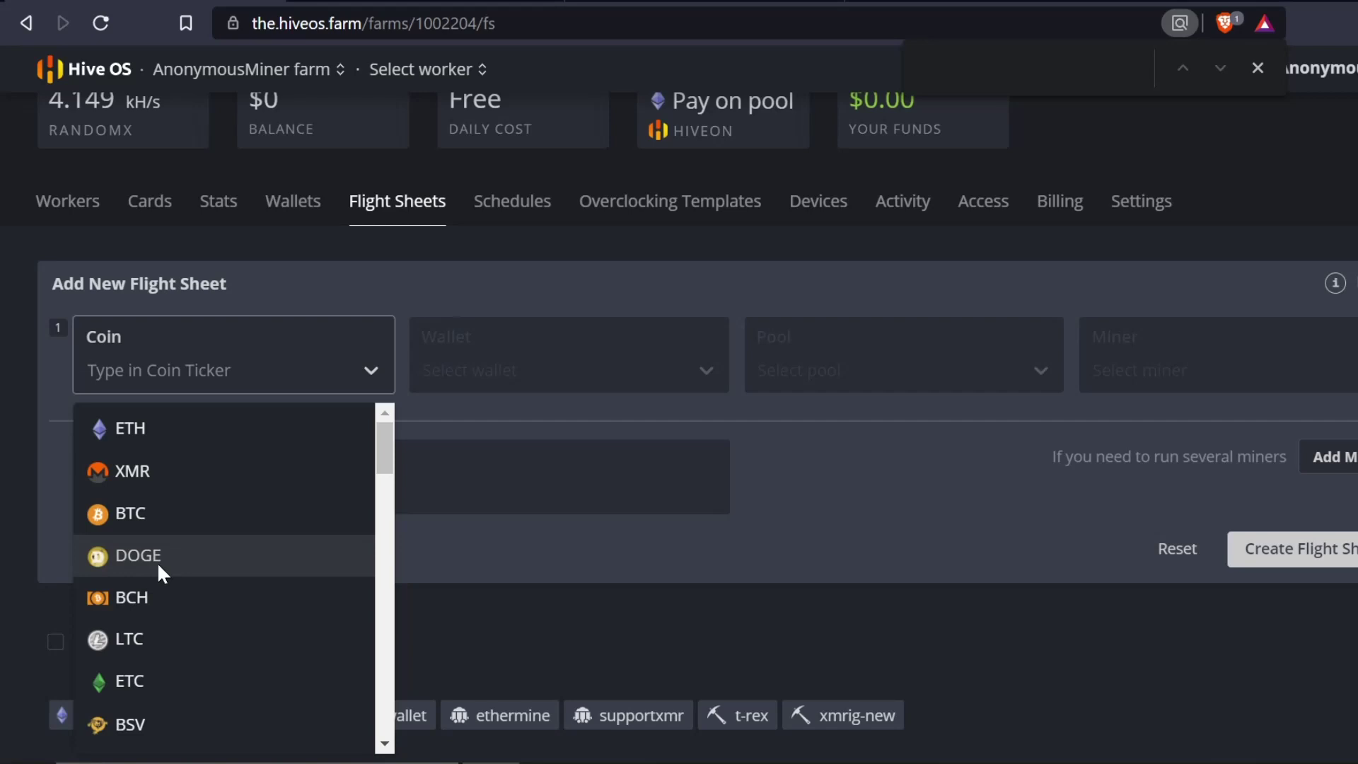
left_click(170, 443)
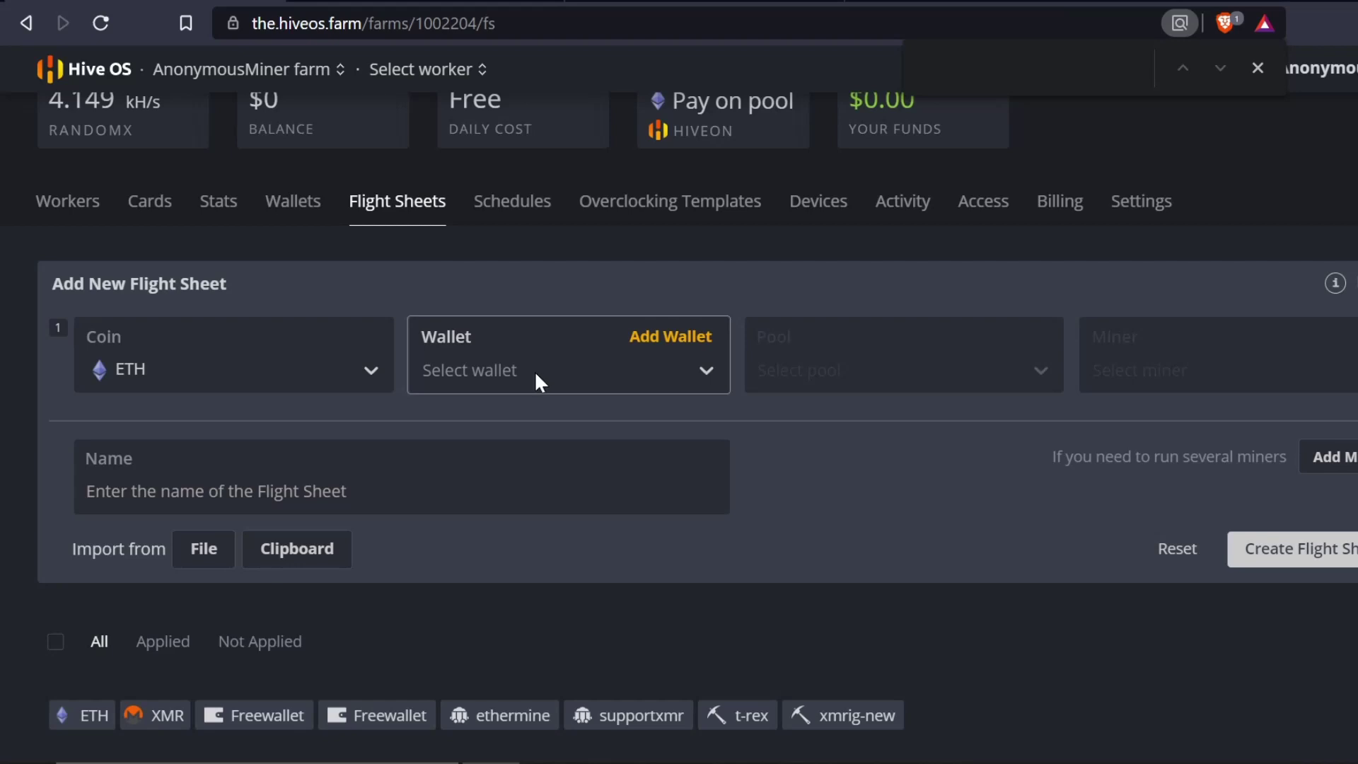
left_click(142, 375)
left_click(122, 431)
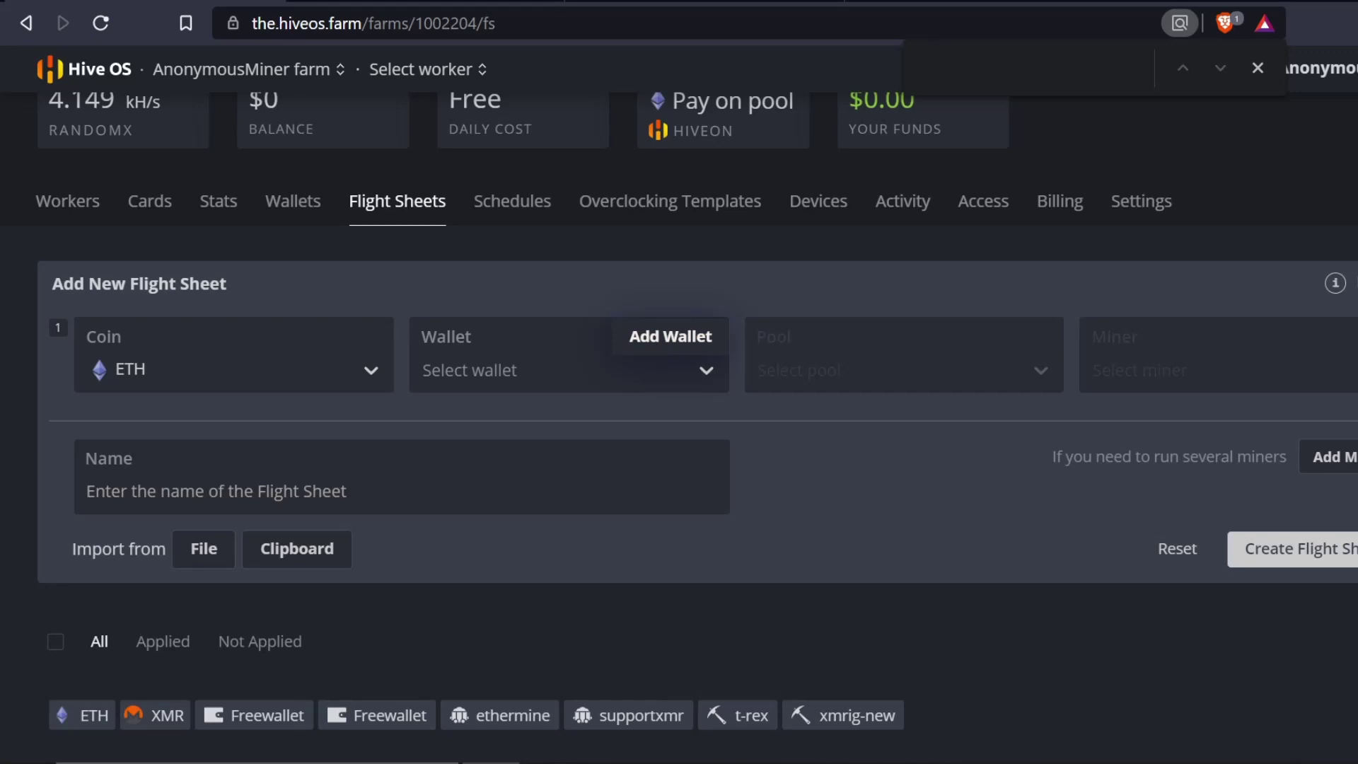
- Add a new wallet whose address is the pasted template, with YourAddress selected for replacement
left_click(657, 346)
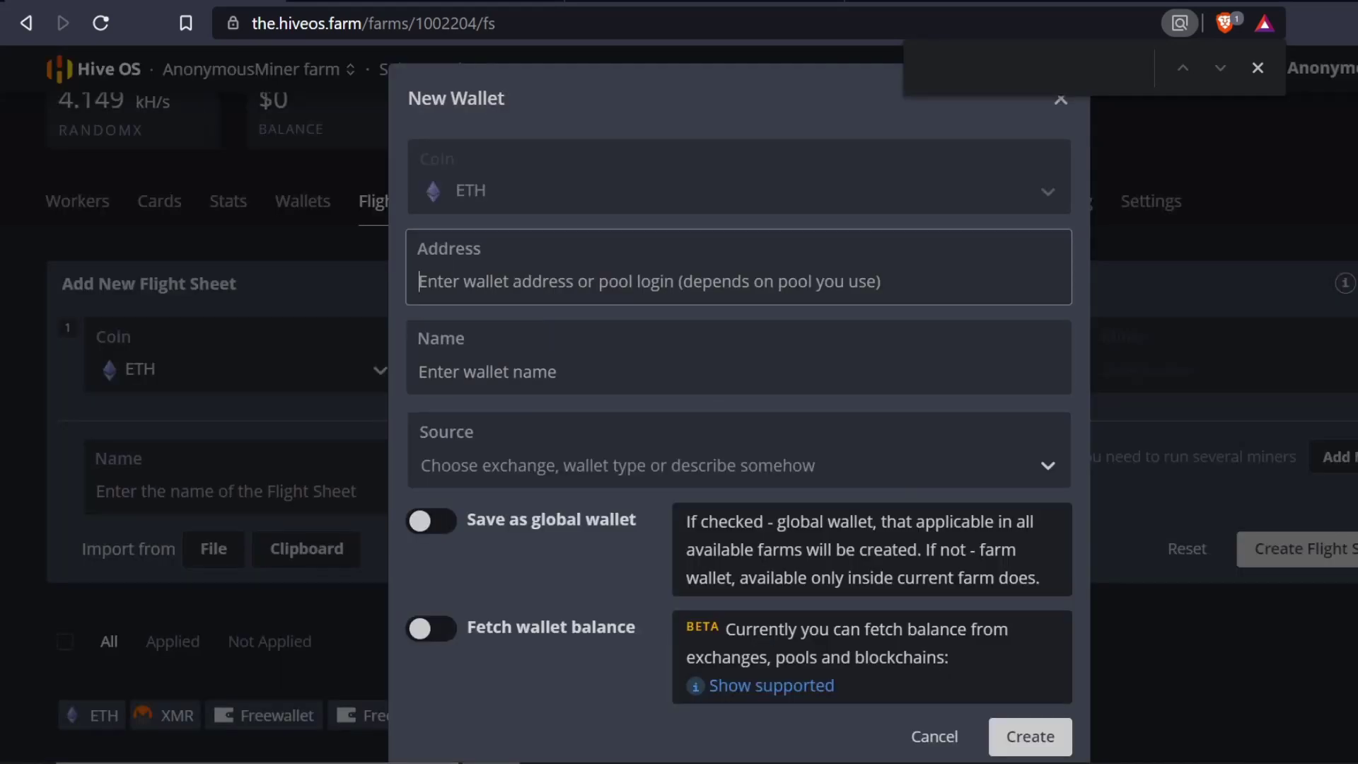
key("ctrl+v")
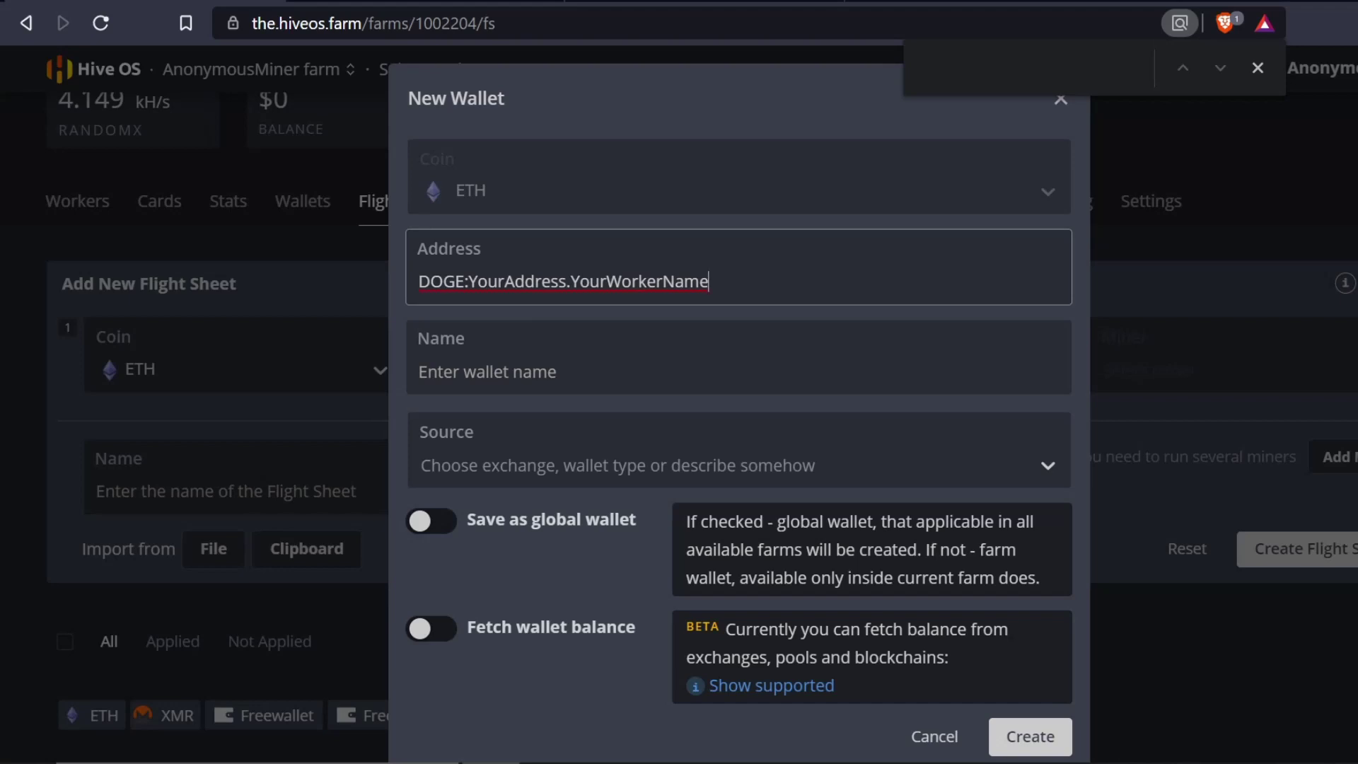
left_click_drag(468, 281, 566, 282)
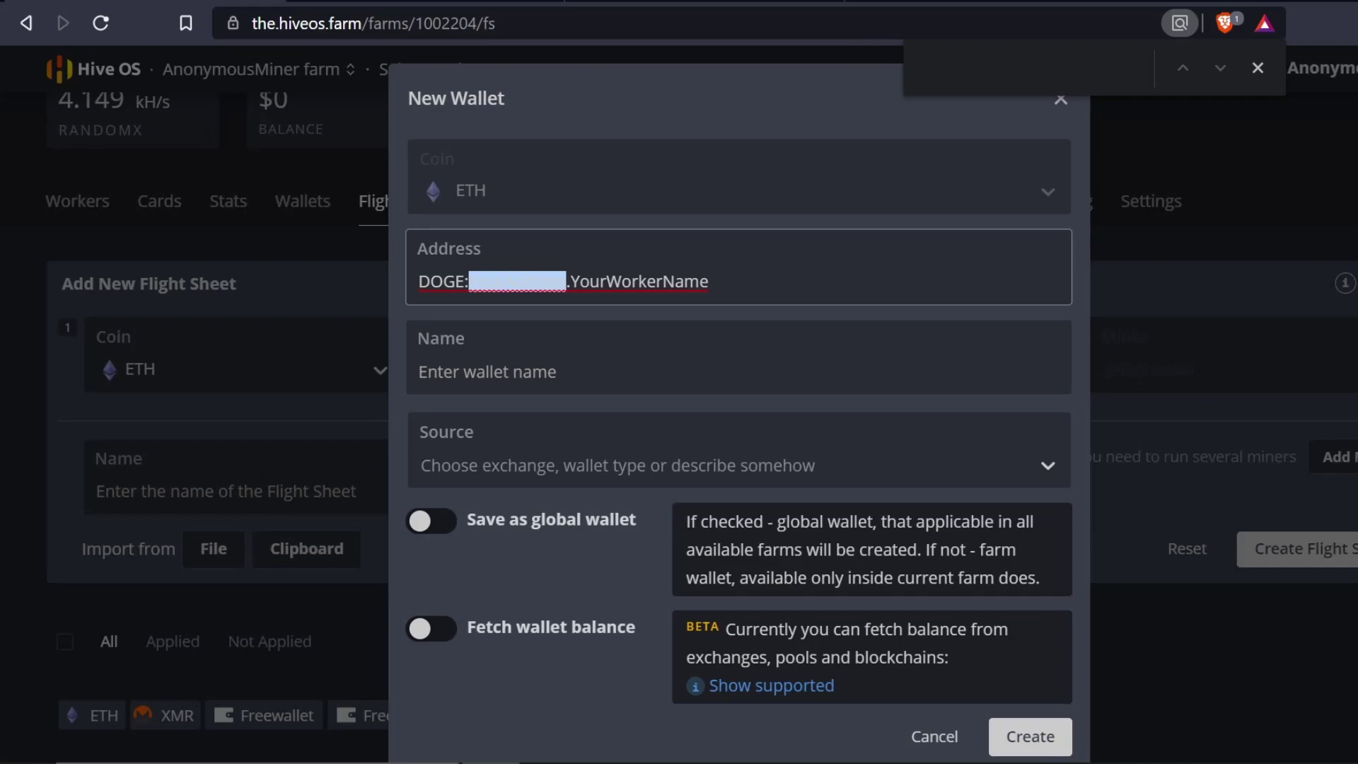
left_click(704, 4)
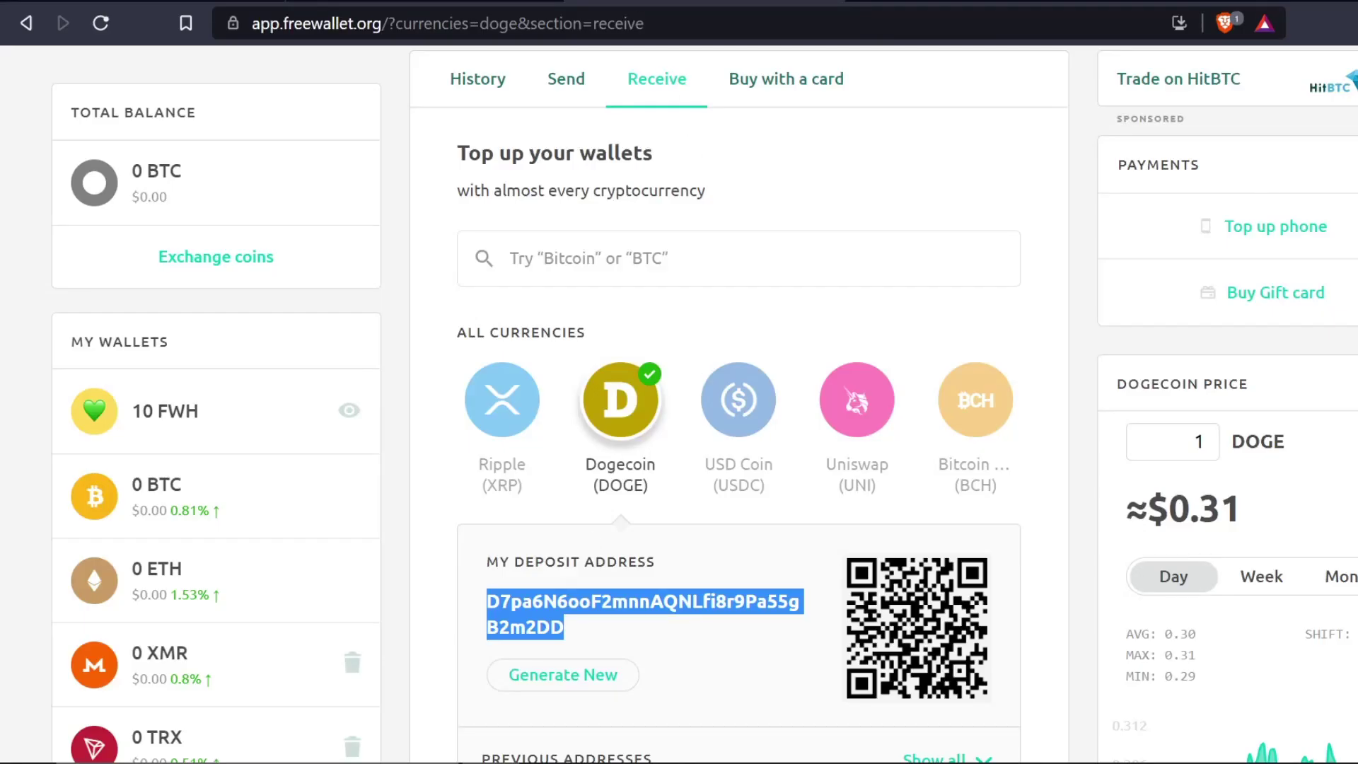
- Copy Freewallet's DOGE deposit address from its context menu and return to the Hive OS wallet form
right_click(527, 622)
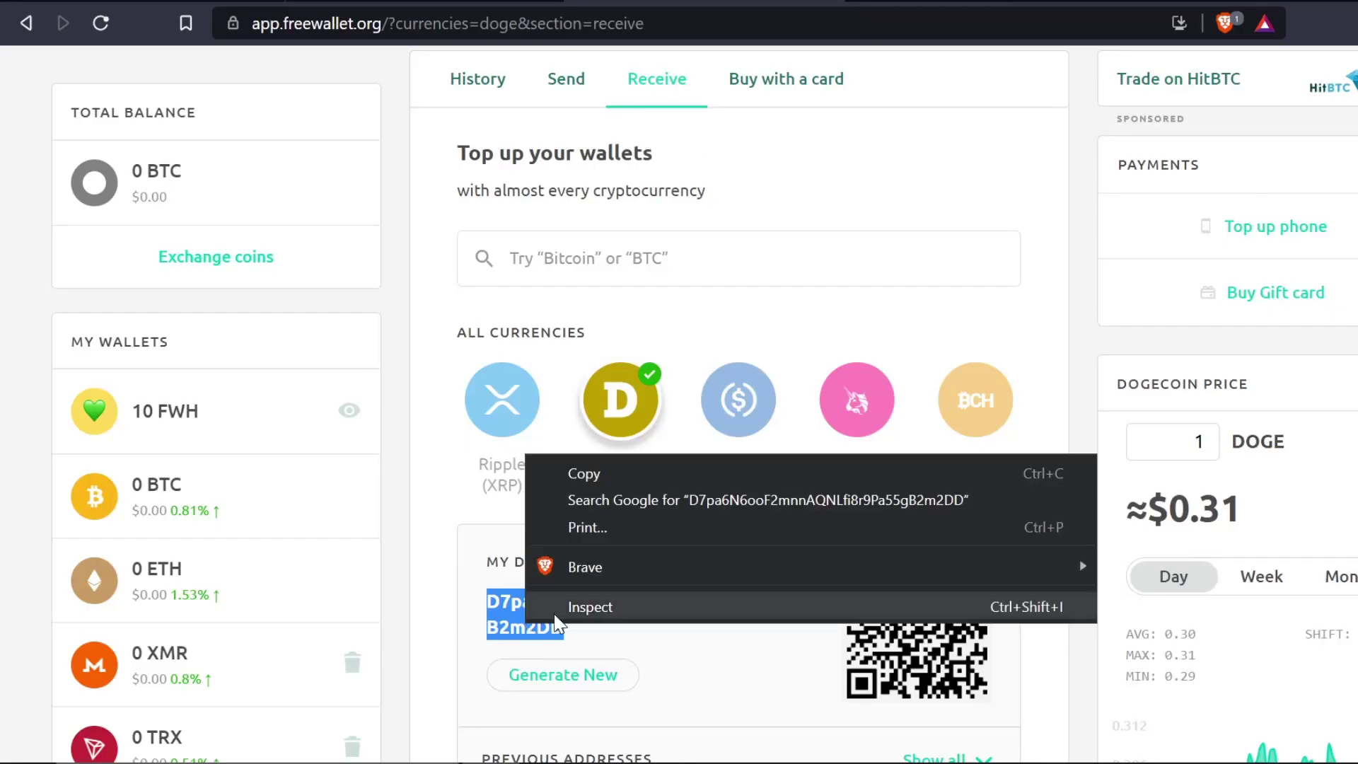
left_click(640, 472)
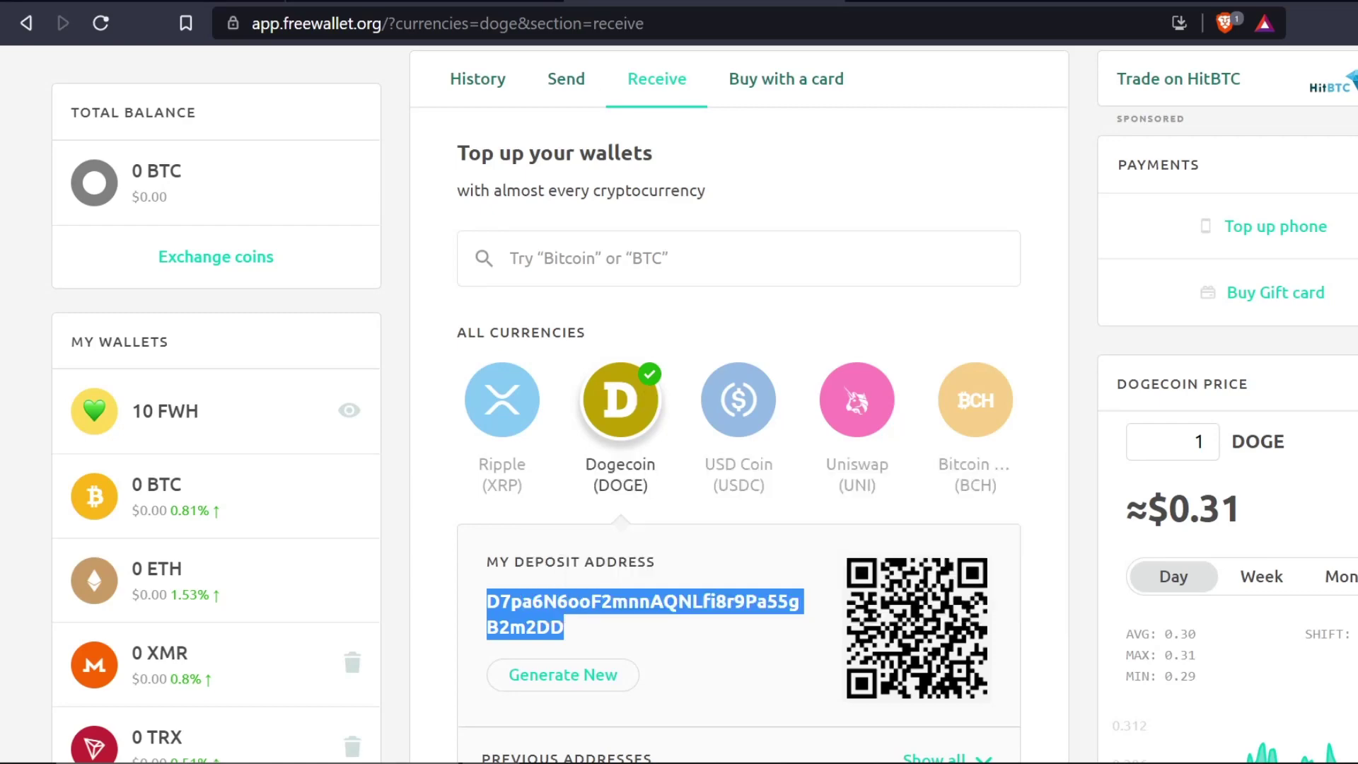
left_click(425, 3)
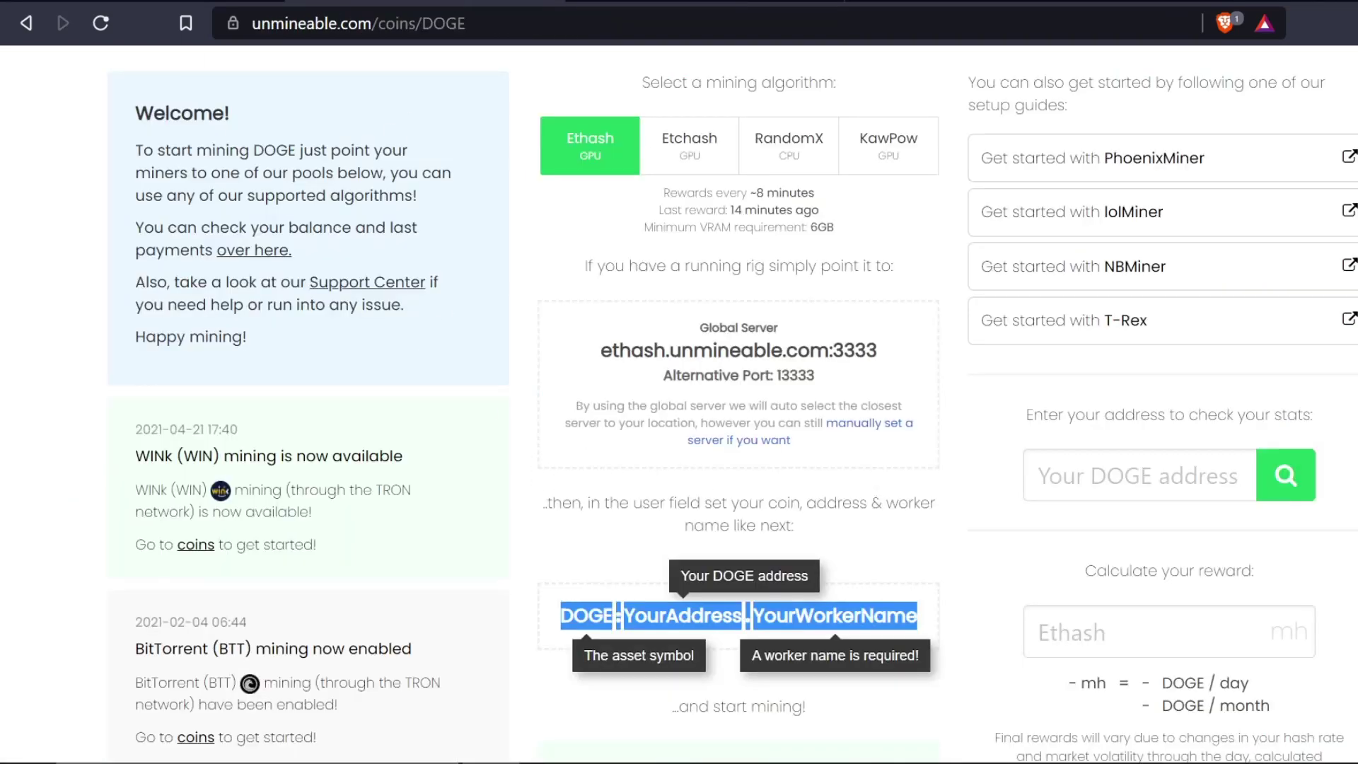
key("ctrl+Tab")
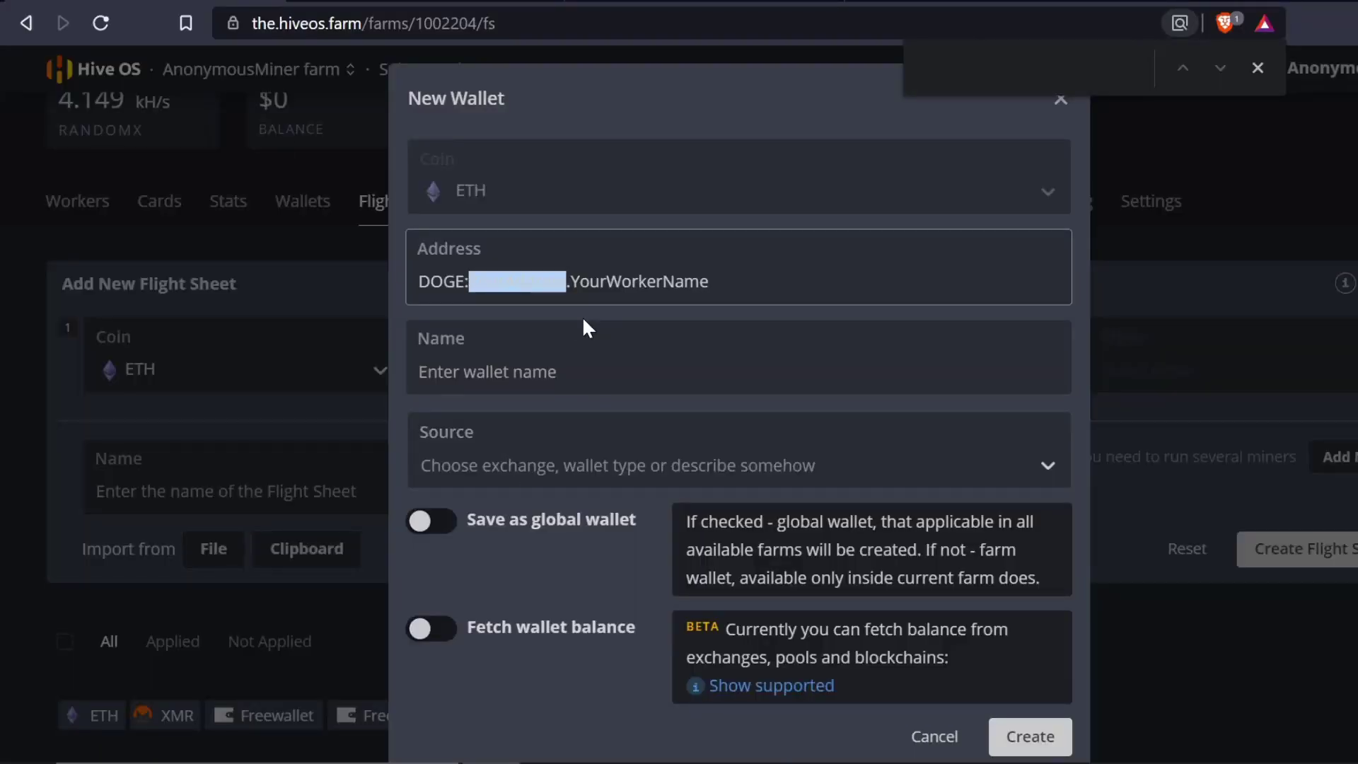
- Replace the address placeholders with the DOGE deposit address and worker name 3070
key("ctrl+v")
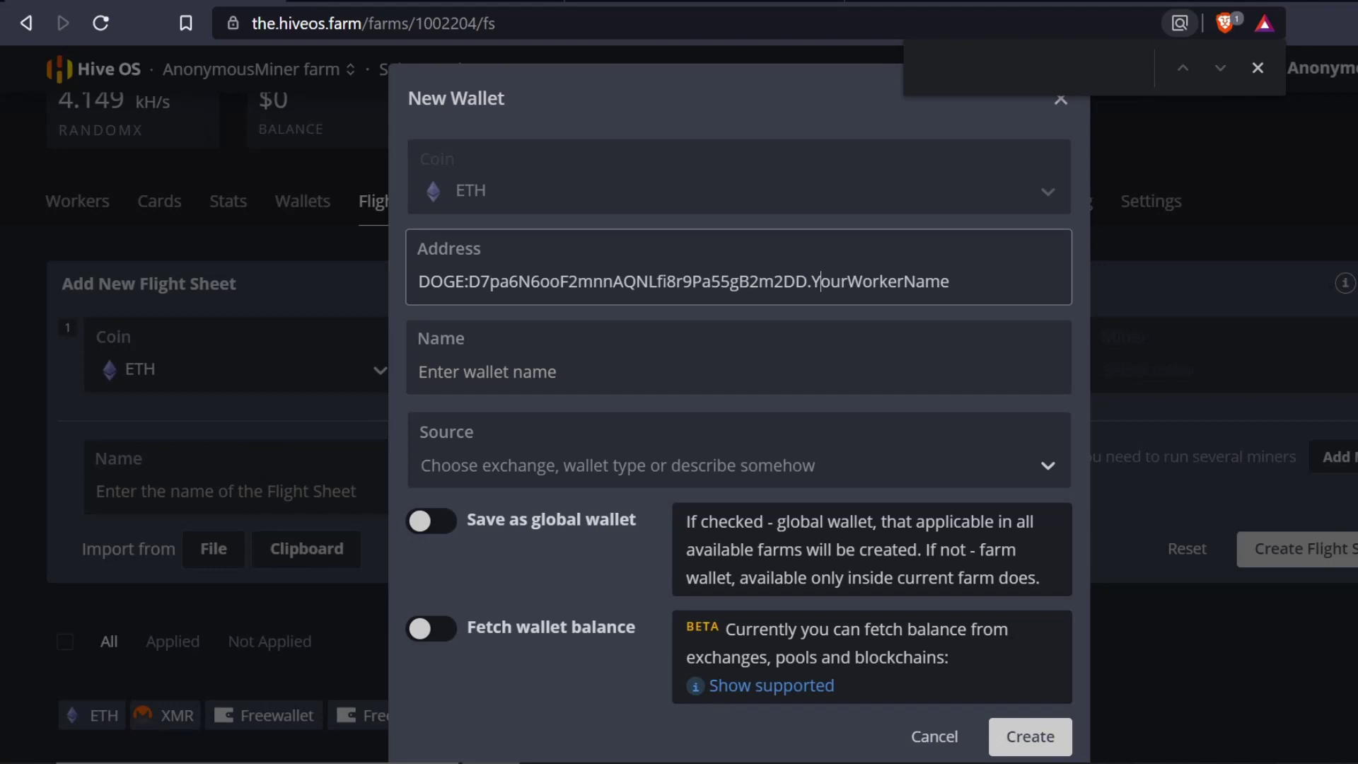
key("shift+Right")
key("shift+Right")
key("shift+Right")
key("shift+Right")
key("shift+Right")
key("shift+Right")
key("shift+Right")
key("shift+Right")
key("shift+Right")
key("shift+Right")
key("shift+Right")
key("shift+Right")
key("shift+Right")
key("shift+Right")
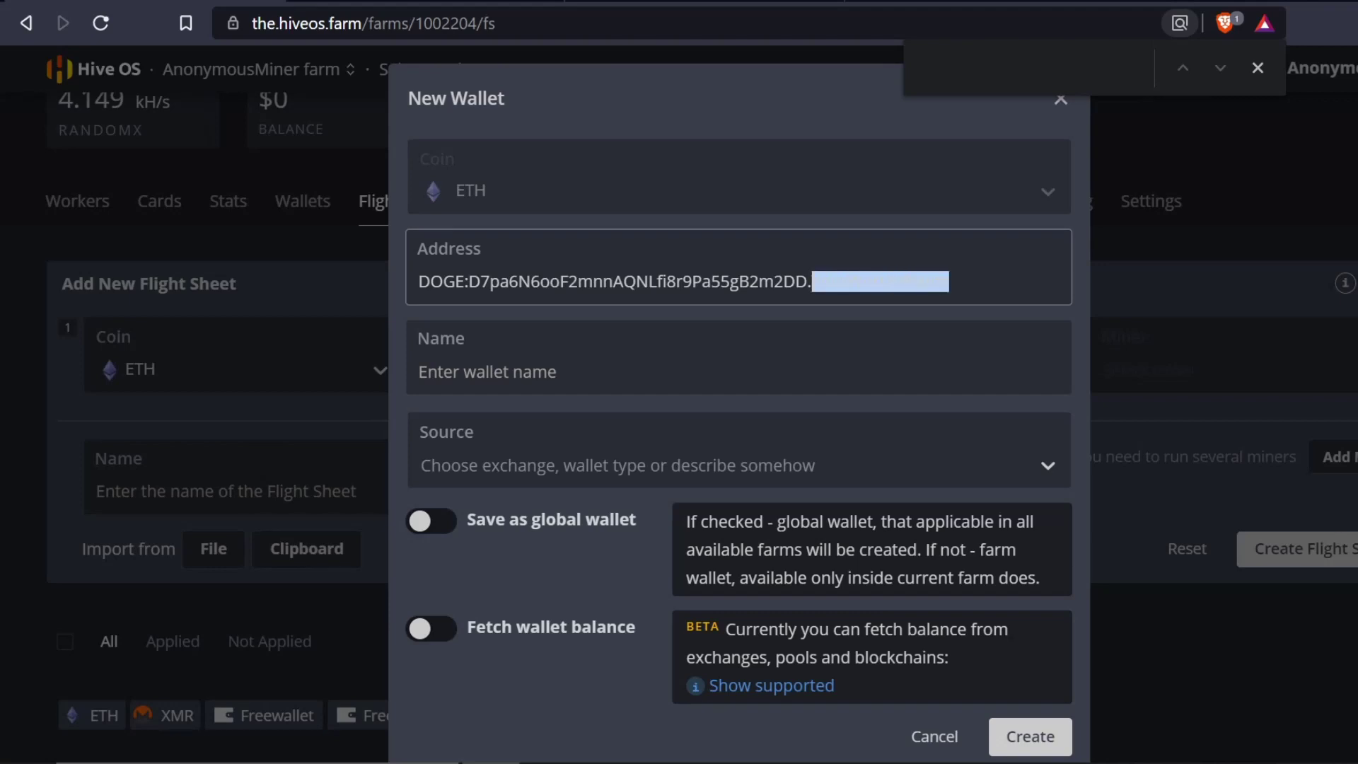
type("3")
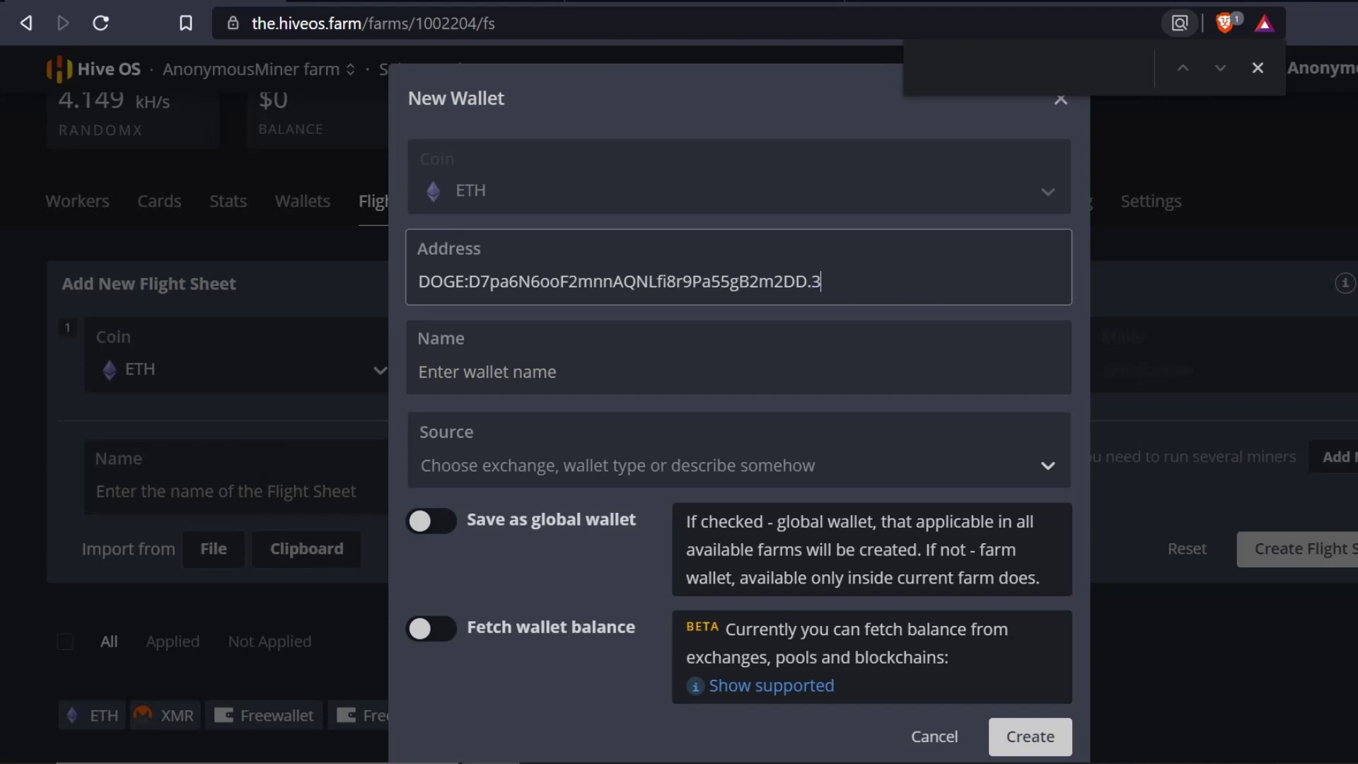
type("070")
- Name the wallet 'DOGE - UN', correcting the mistyped letters
left_click(420, 372)
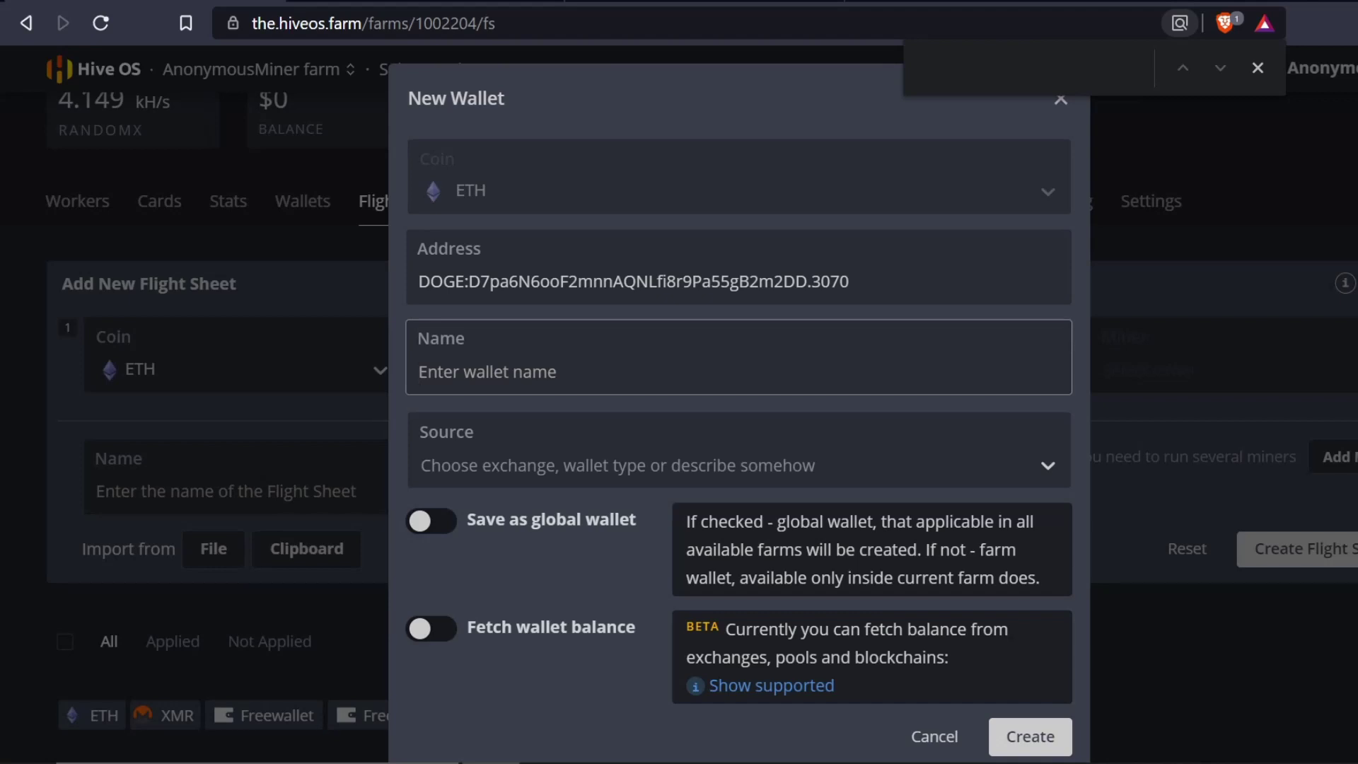
type("DOGE -")
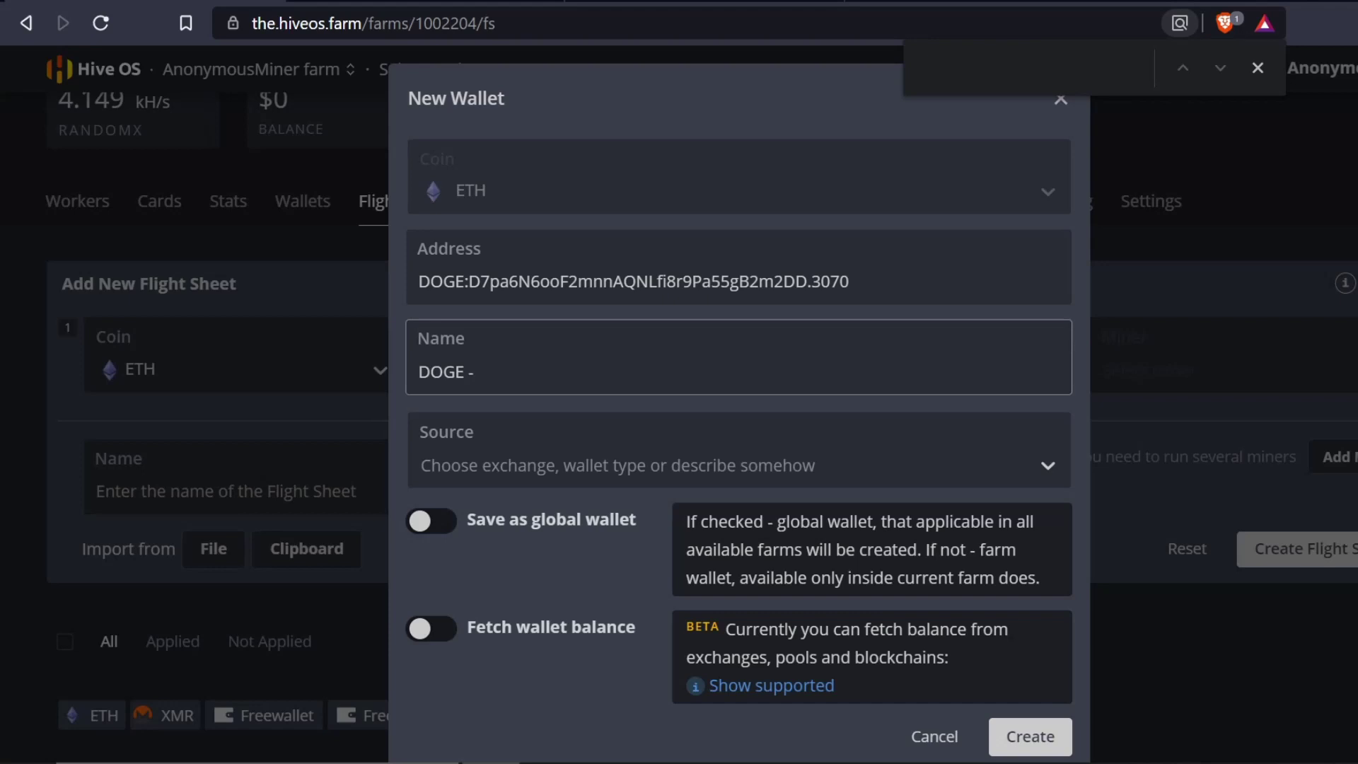
type(" UJ")
key("BackSpace")
type("n")
key("BackSpace")
type("N")
- Create the DOGE - UN wallet and search the pool list for 'unmin'
left_click(1018, 736)
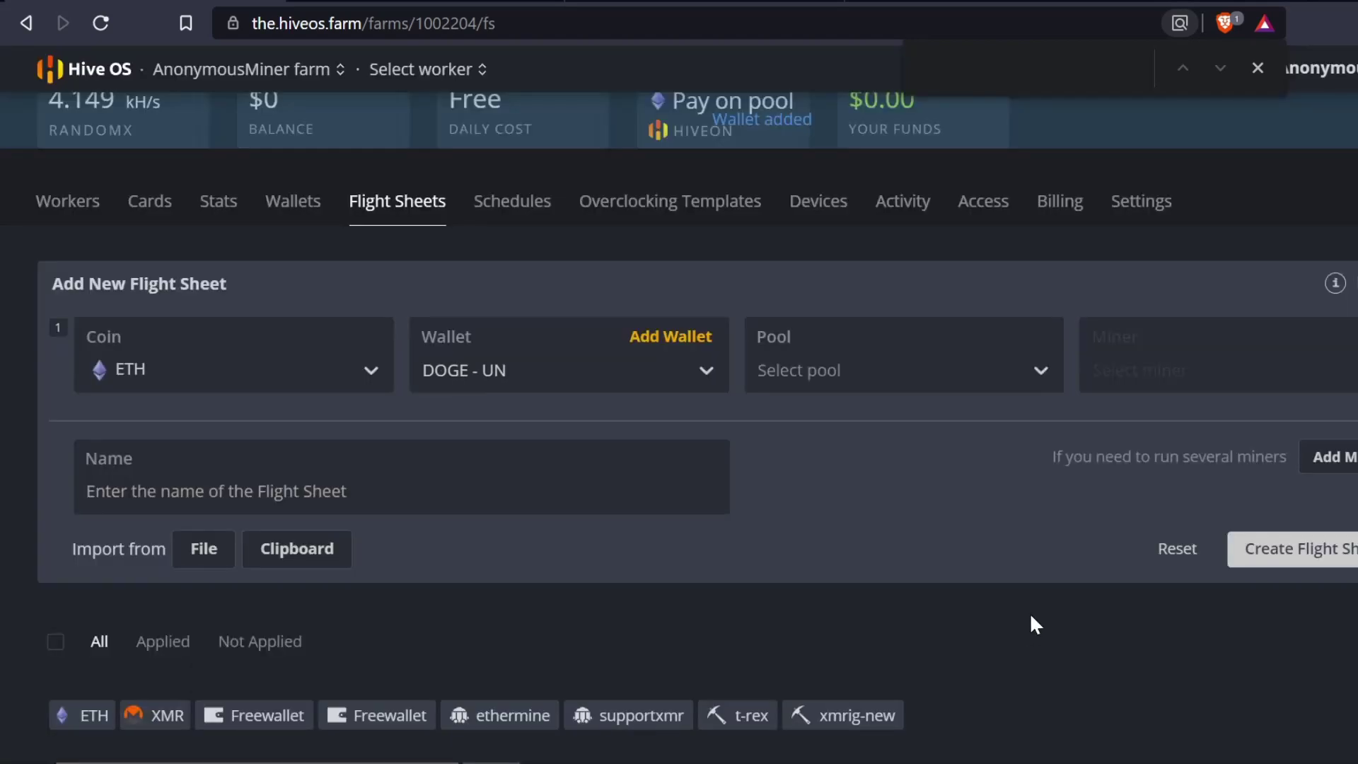
left_click(838, 353)
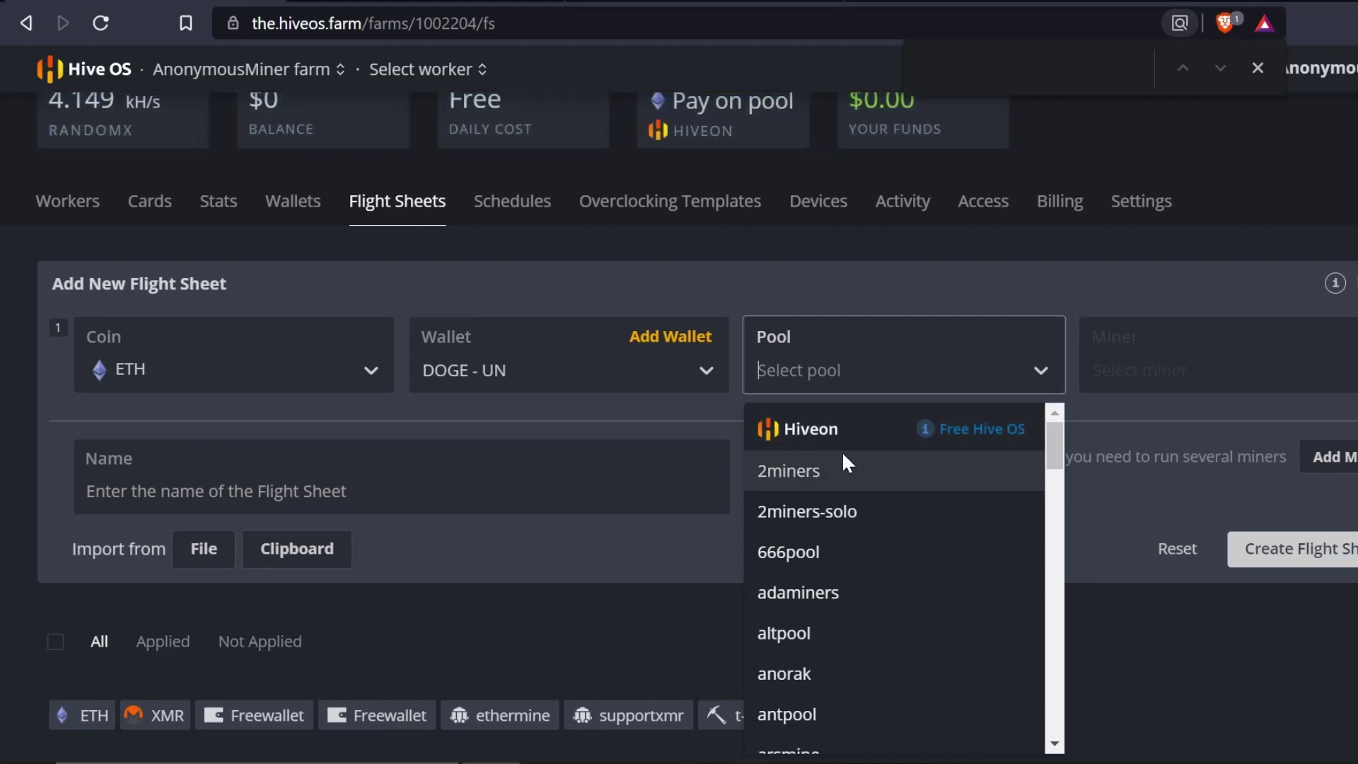
type("unmi")
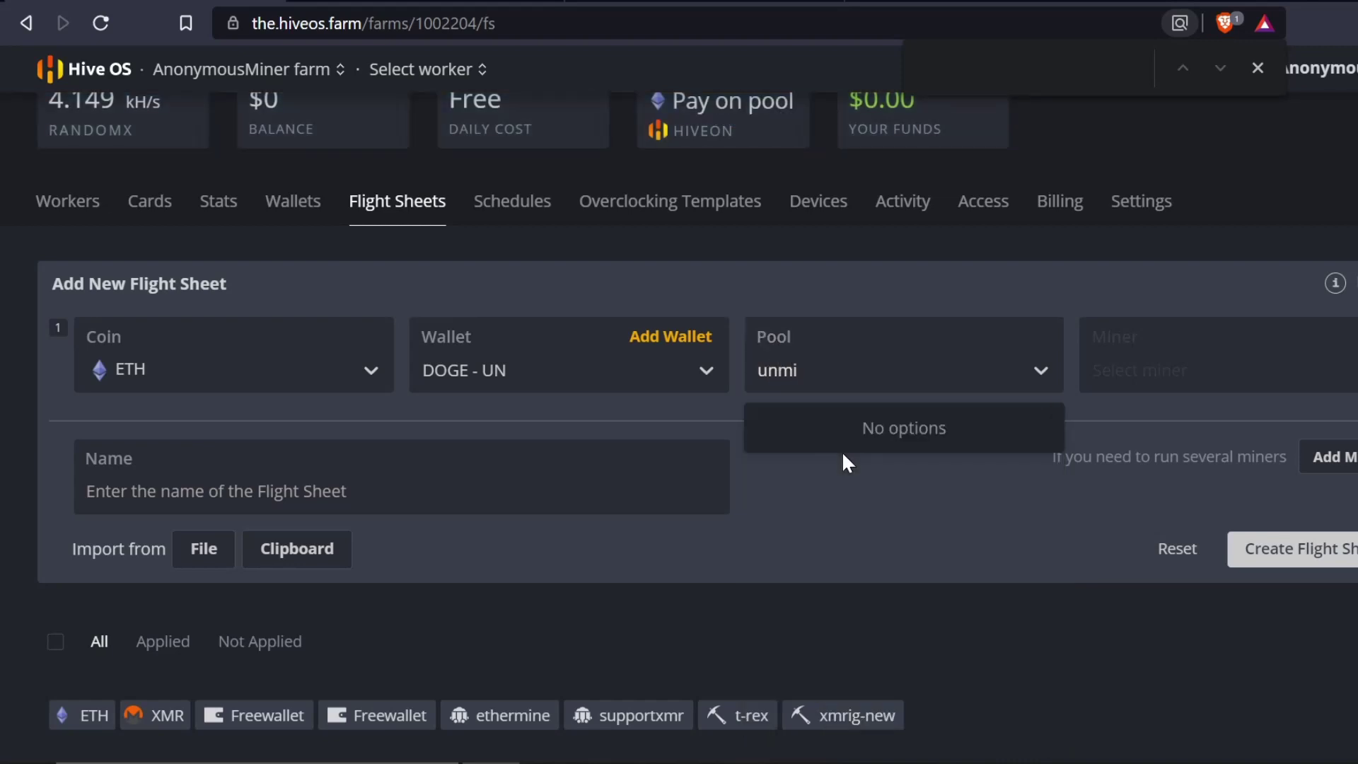
type("n")
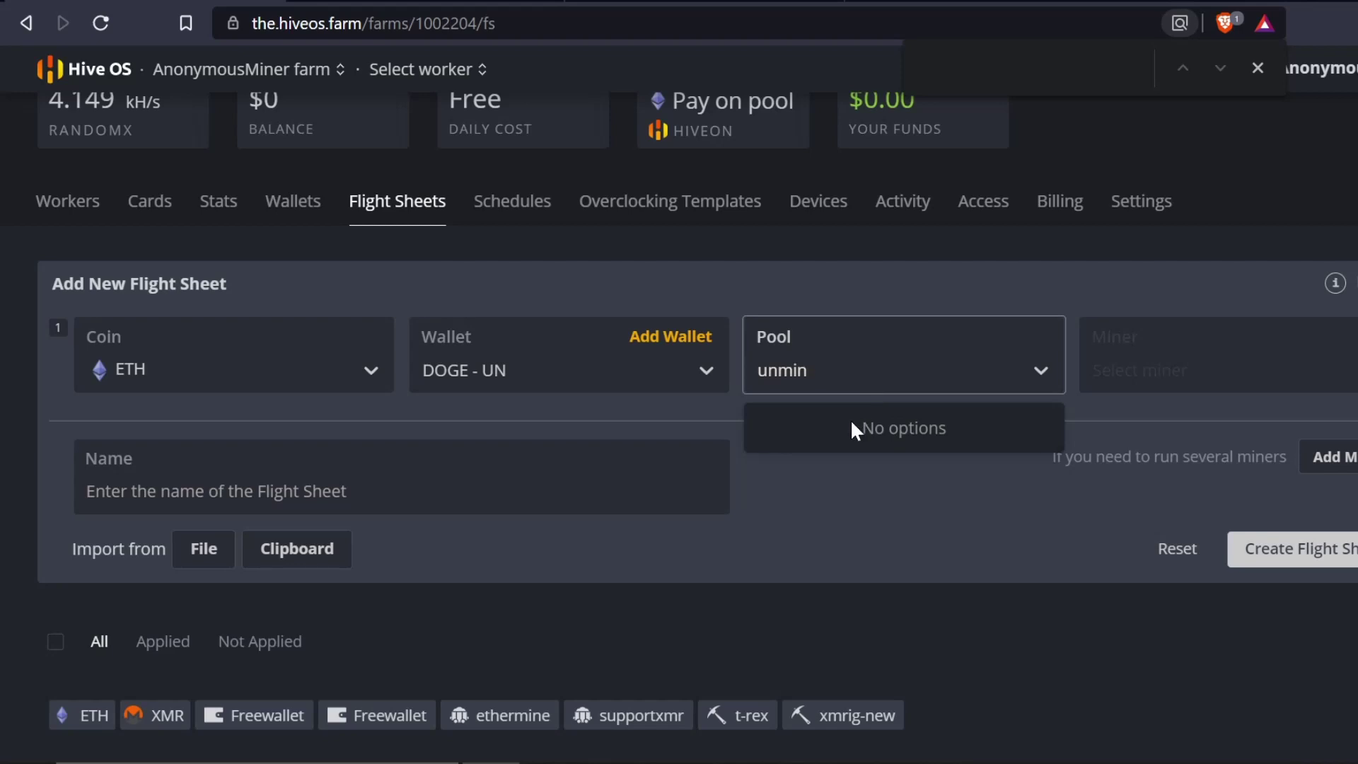
- Clear the fruitless search and scroll through the full pool list
left_click(844, 376)
left_click(844, 375)
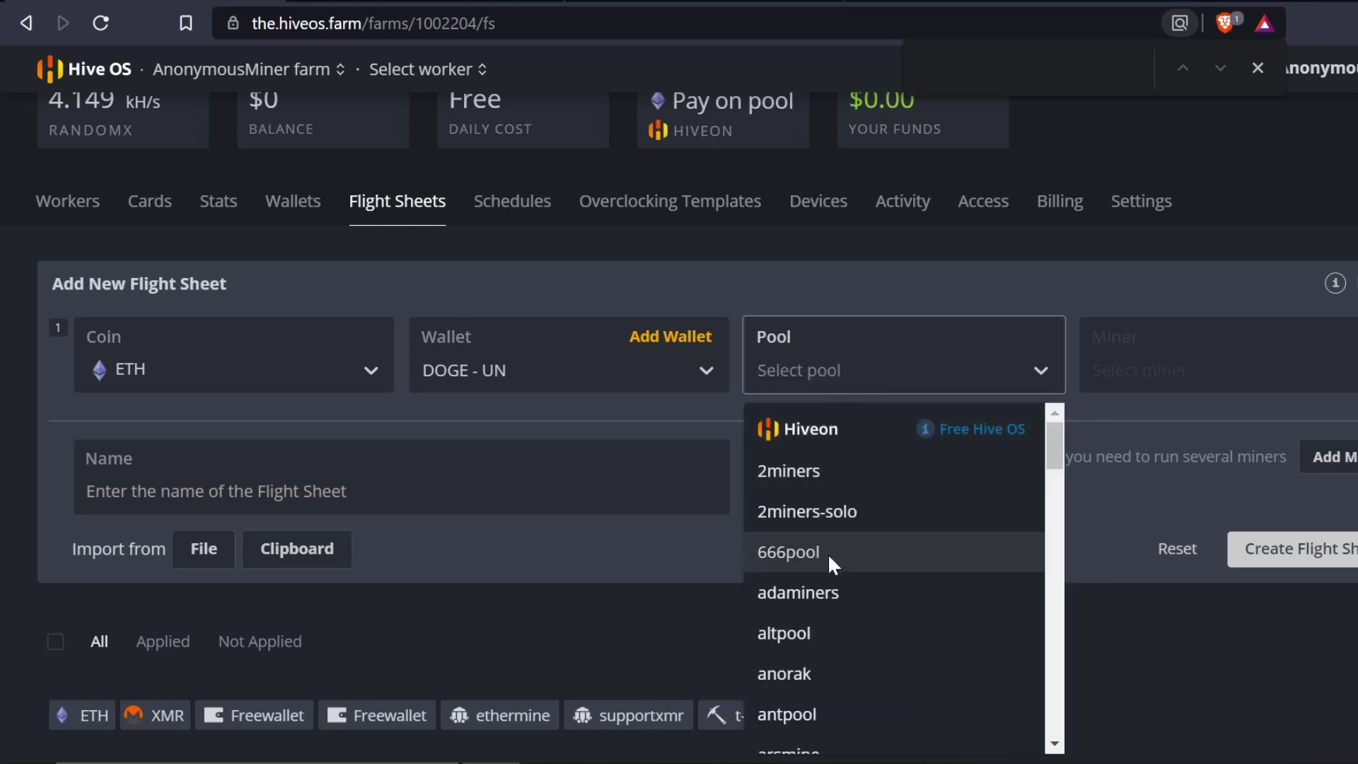
scroll(830, 556, "down", 15)
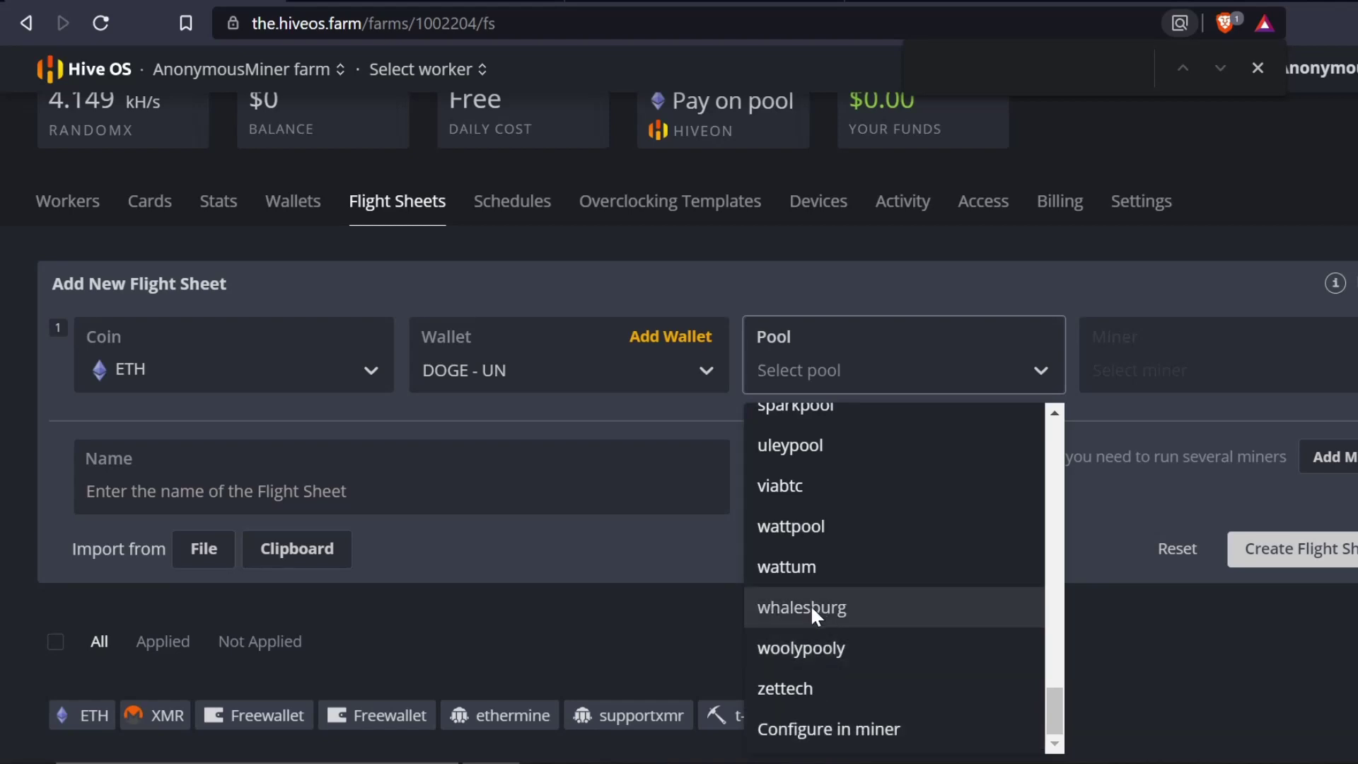
scroll(822, 600, "up", 5)
scroll(823, 600, "up", 2)
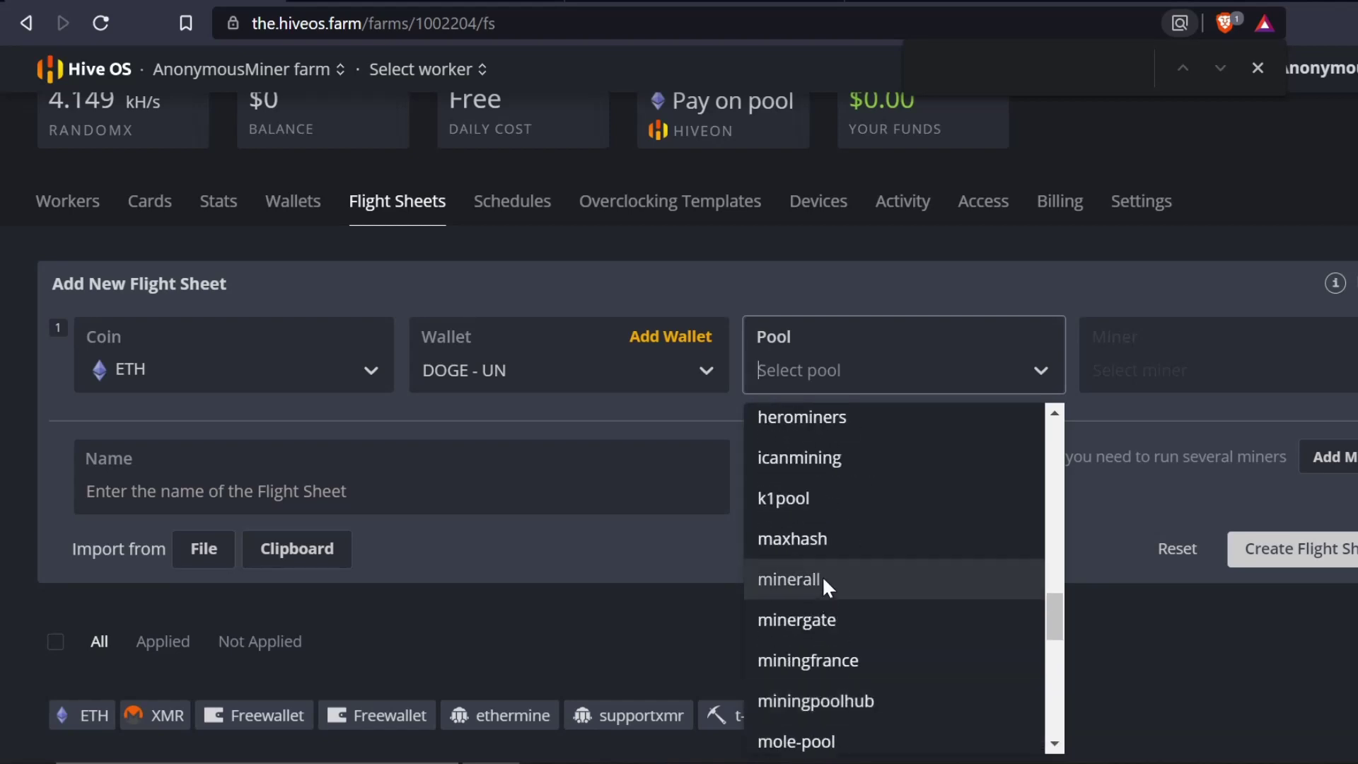
scroll(808, 582, "up", 3)
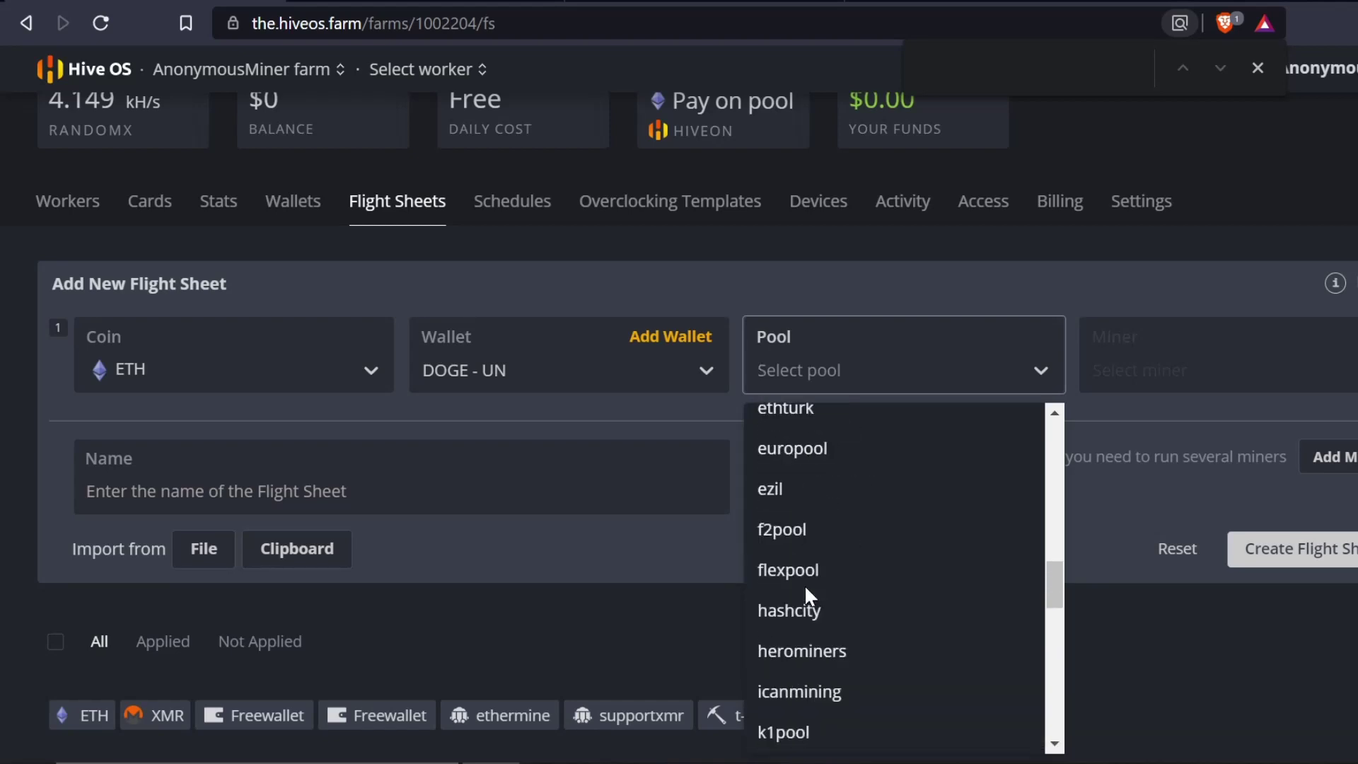
- Choose f2pool and enable advanced configuration with the USA server deselected
left_click(820, 531)
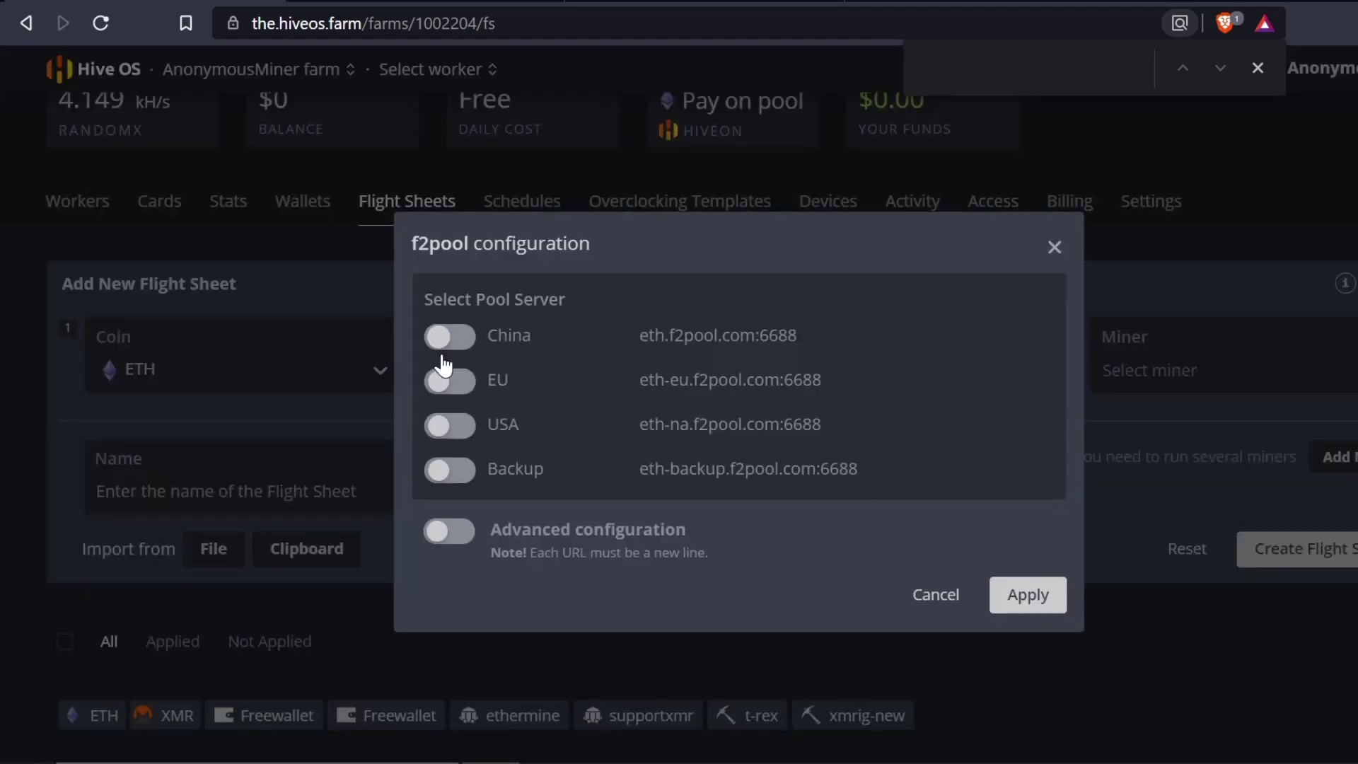
left_click(450, 427)
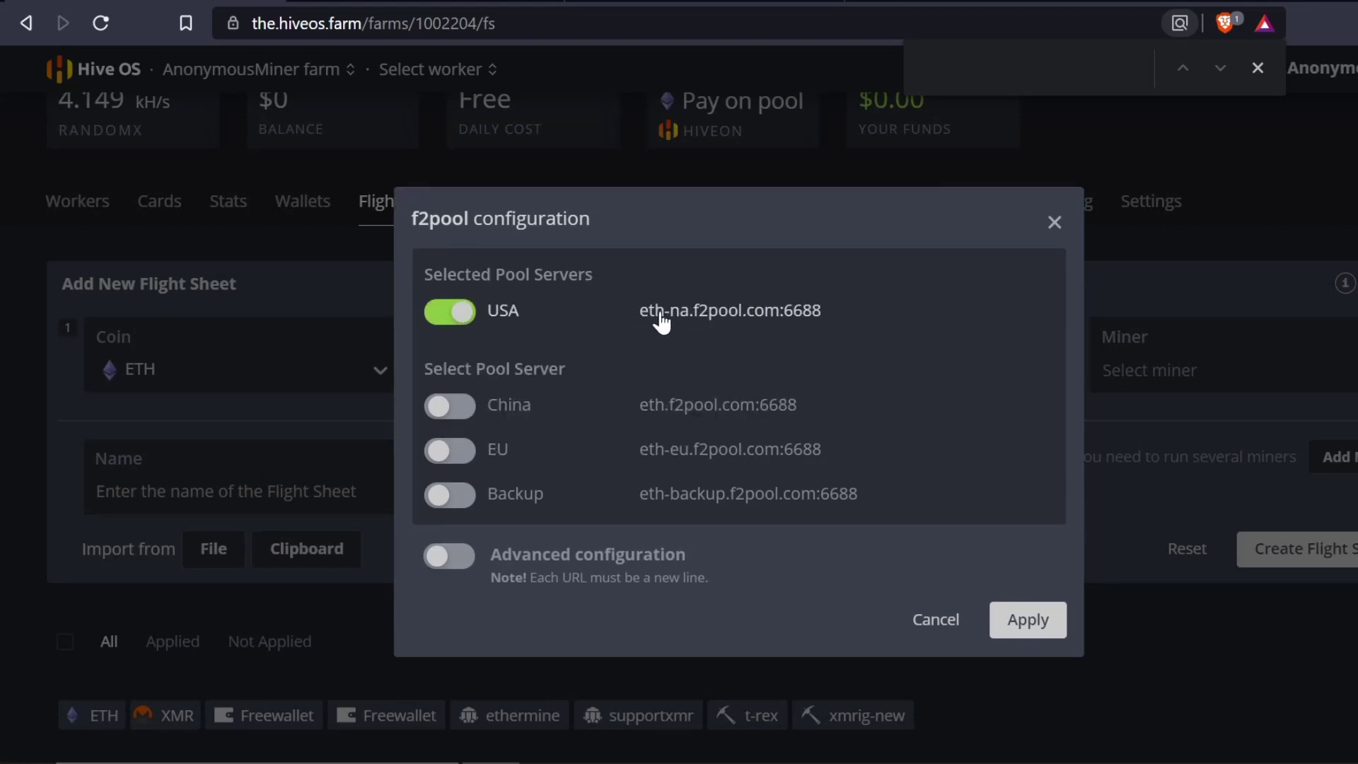
left_click(449, 556)
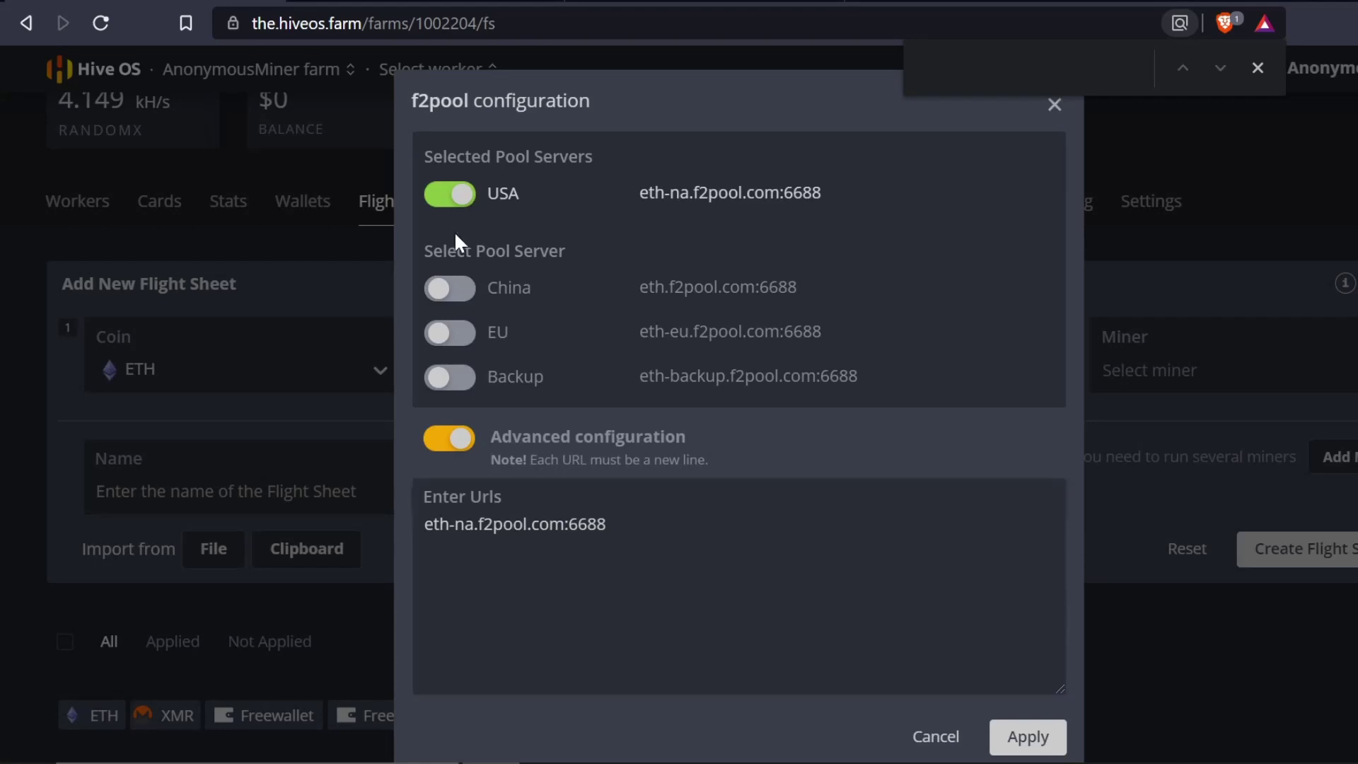
left_click(449, 193)
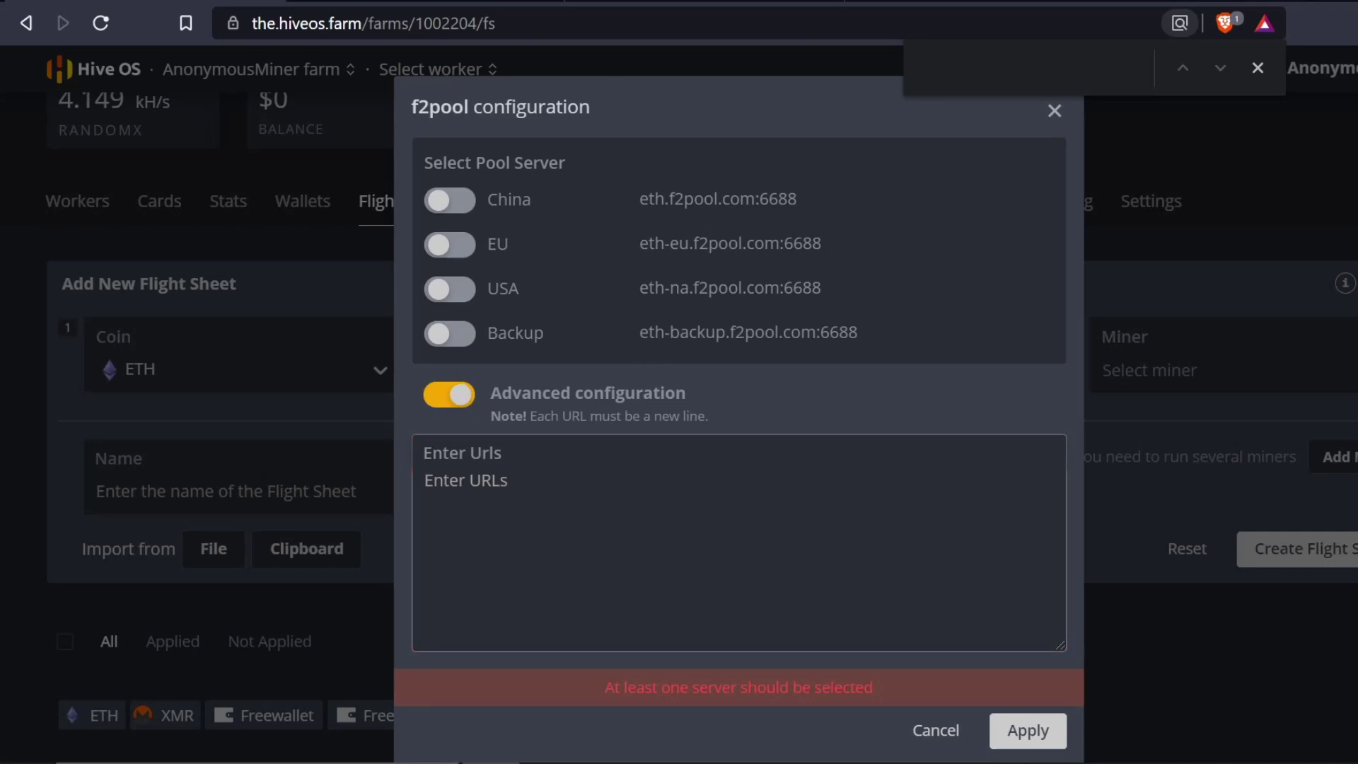
- Set ethash.unmineable.com:3333 as the custom pool URL and apply it
key("ctrl+Tab")
left_click(671, 353)
type("ethash.unmineable.com:3333")
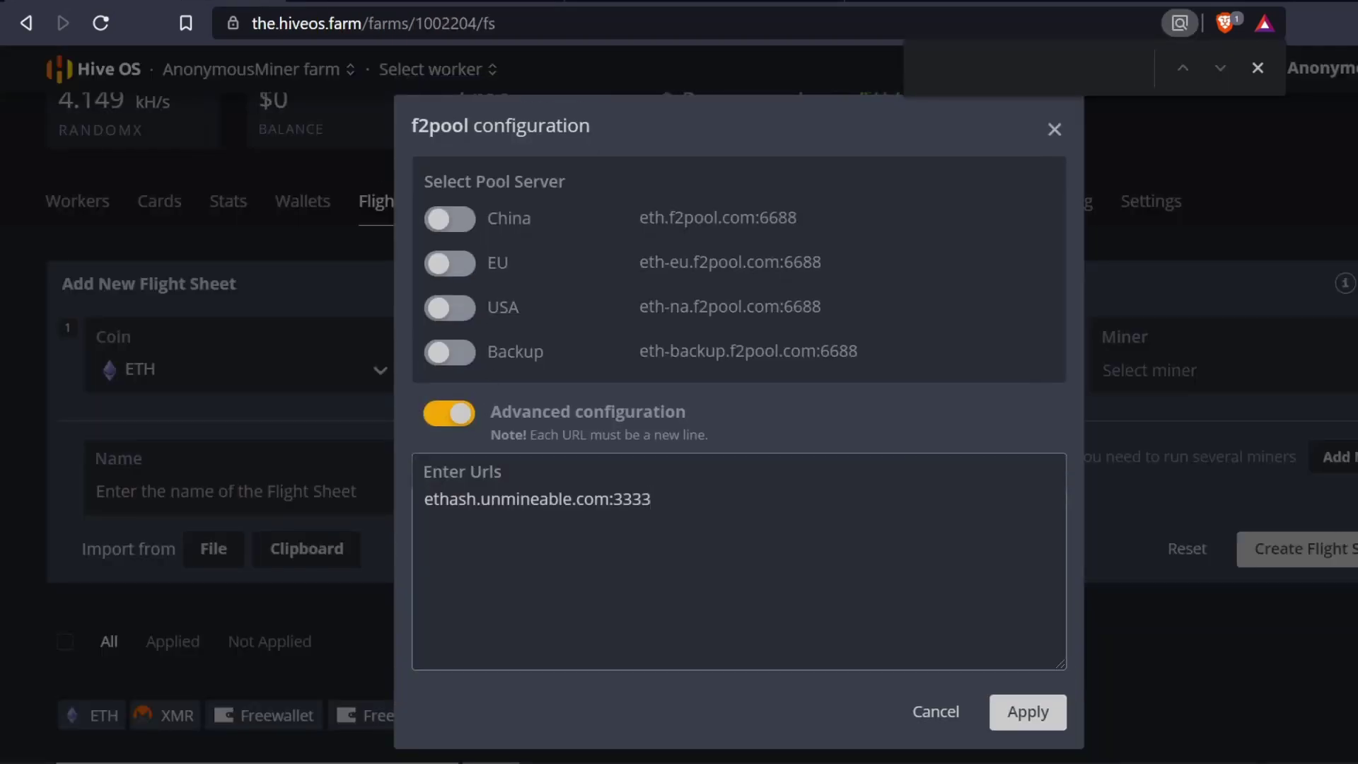
left_click(1018, 714)
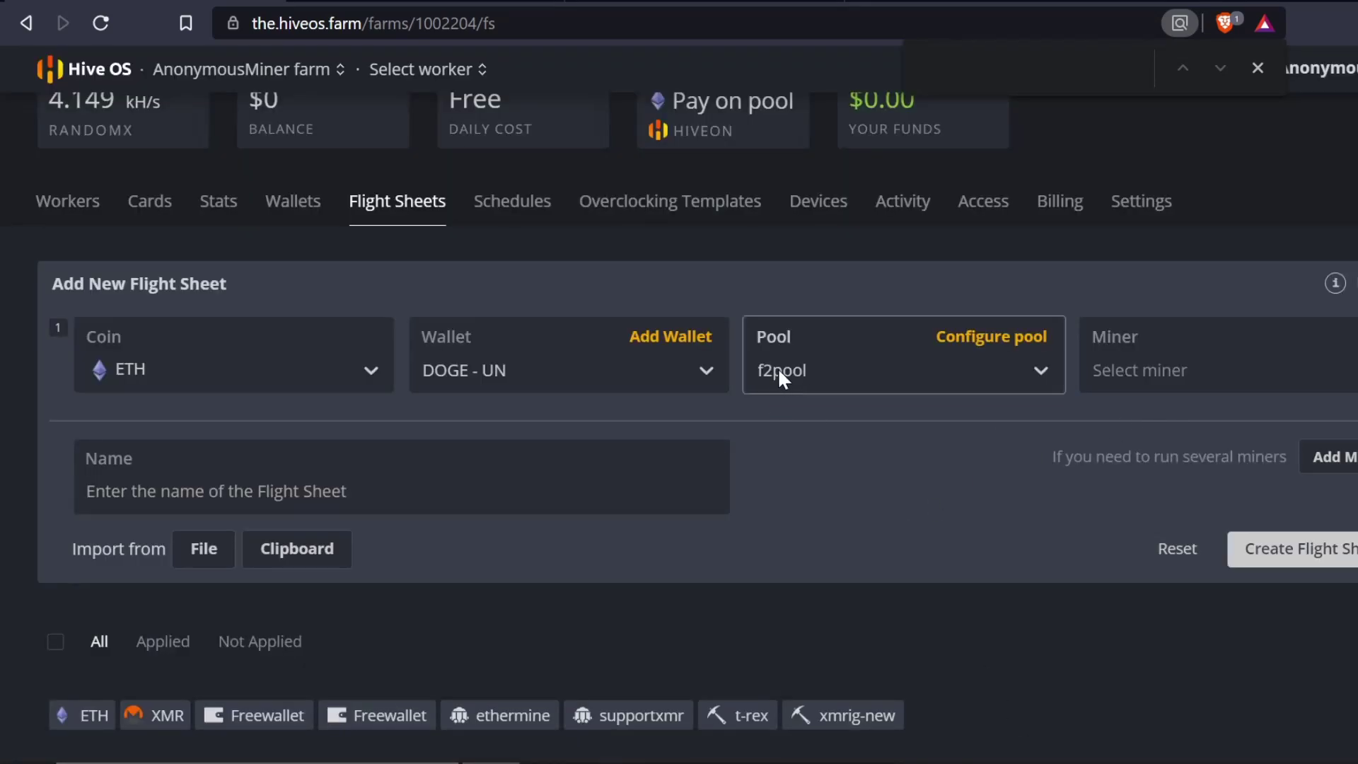
left_click(951, 343)
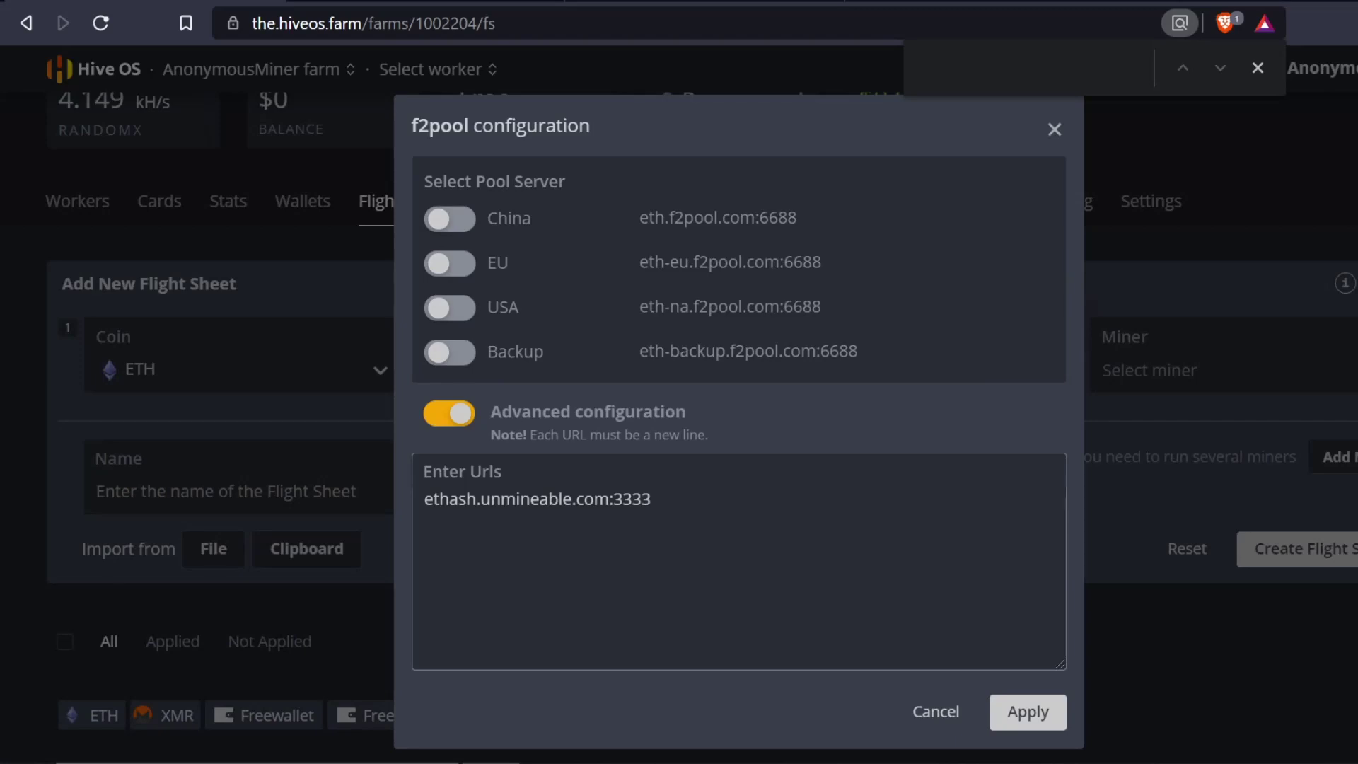
left_click(1020, 714)
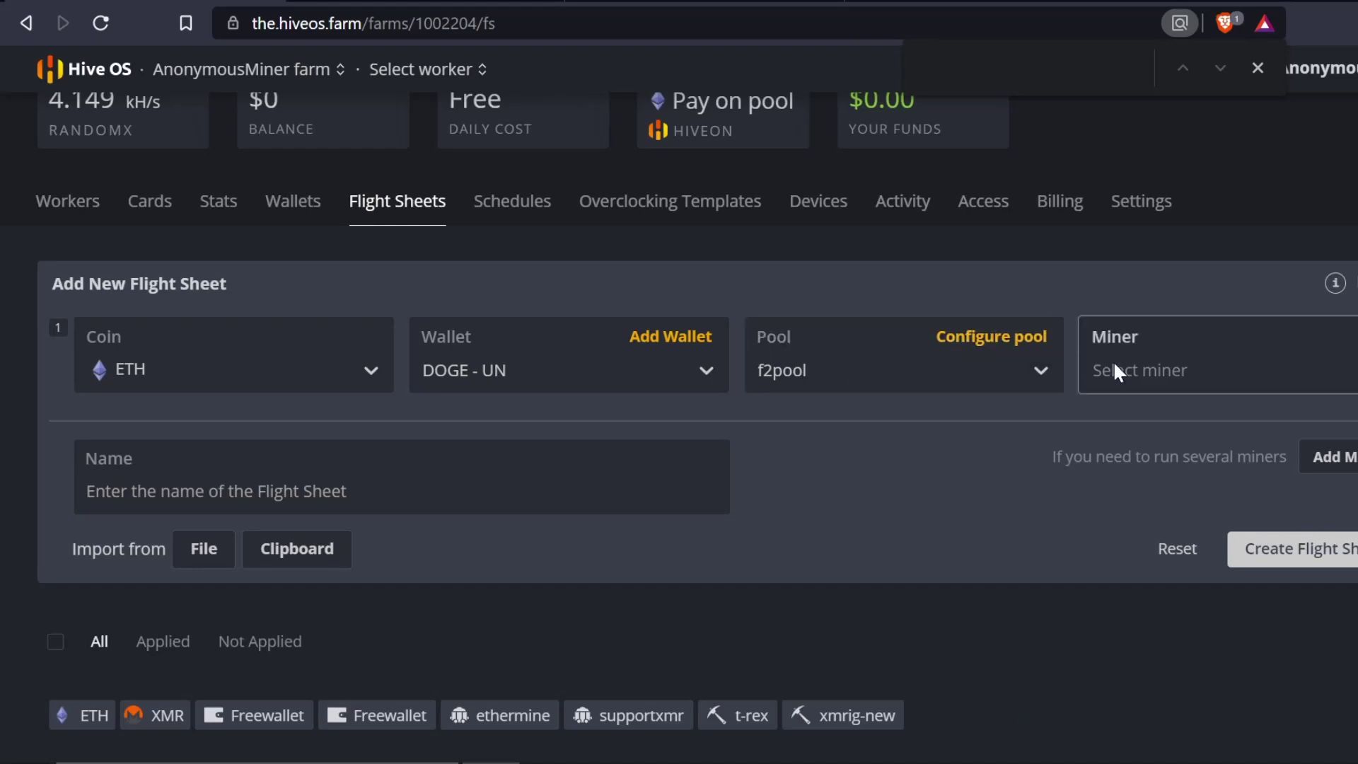
- Pick T-Rex Miner from the Miner dropdown on the first line
left_click(1176, 375)
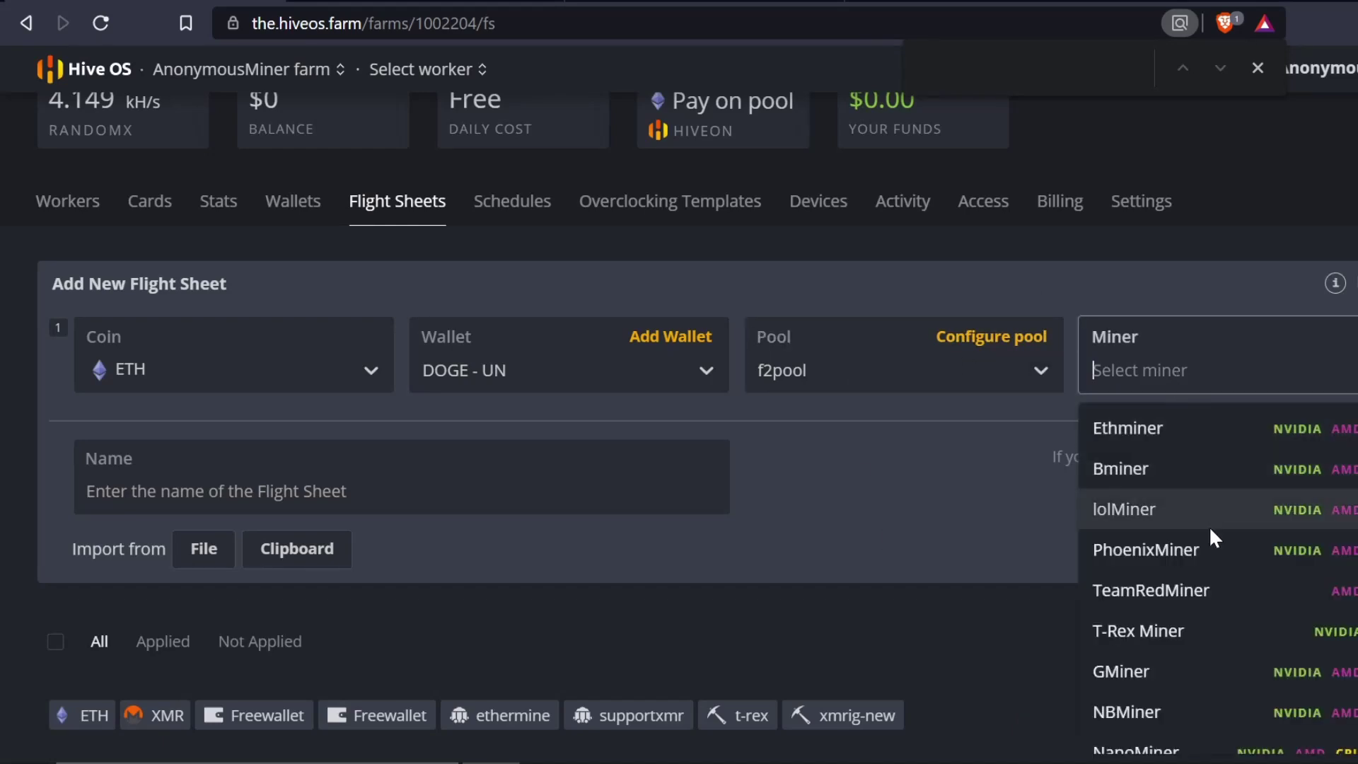
left_click(1181, 633)
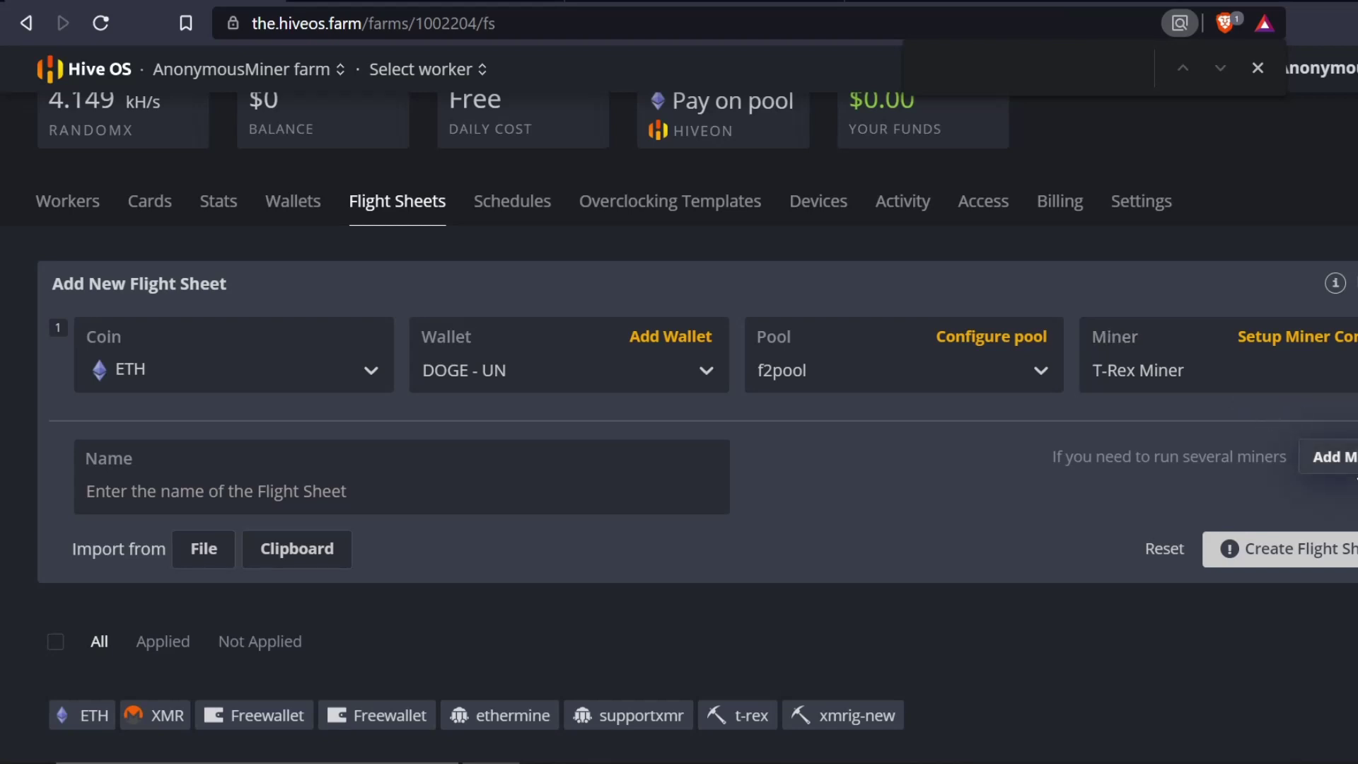
- Add a second flight sheet line with XMR as its coin and start a new wallet
left_click(1338, 457)
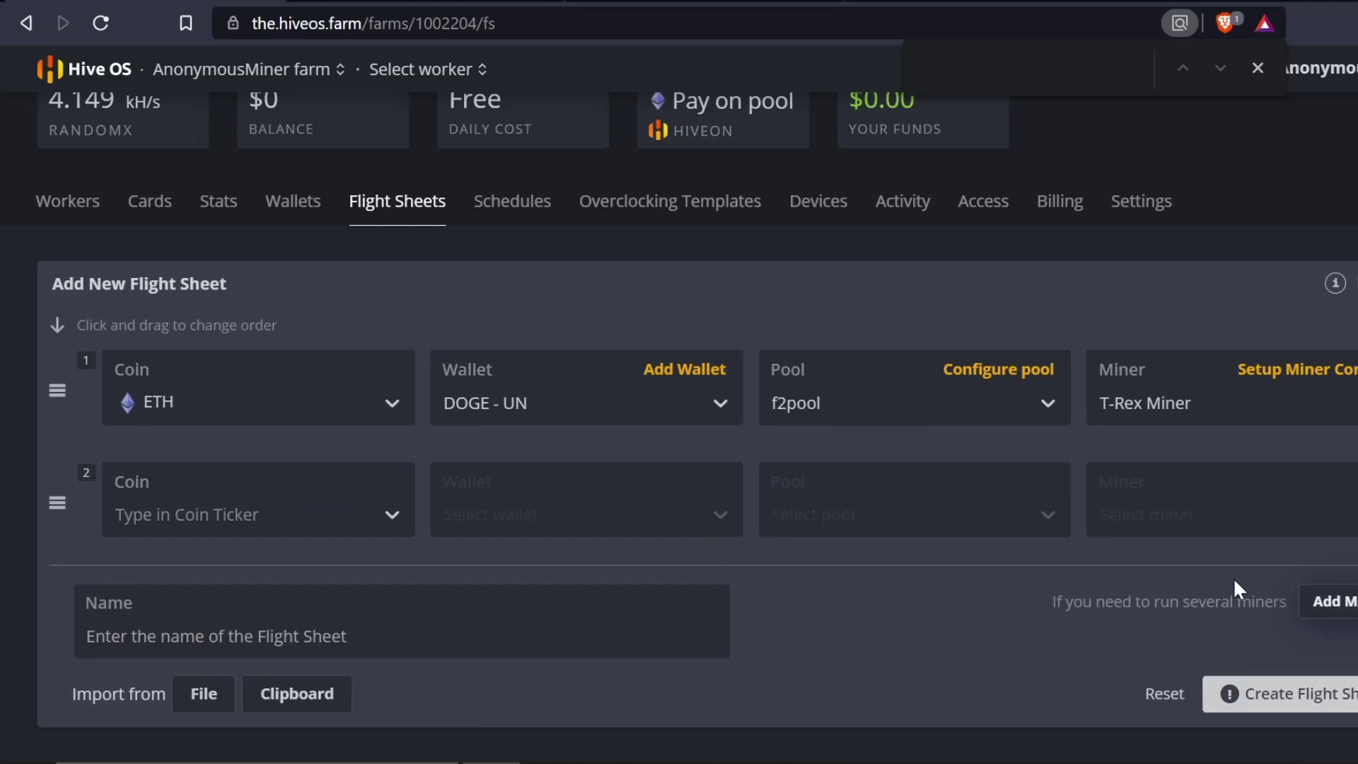
left_click(291, 517)
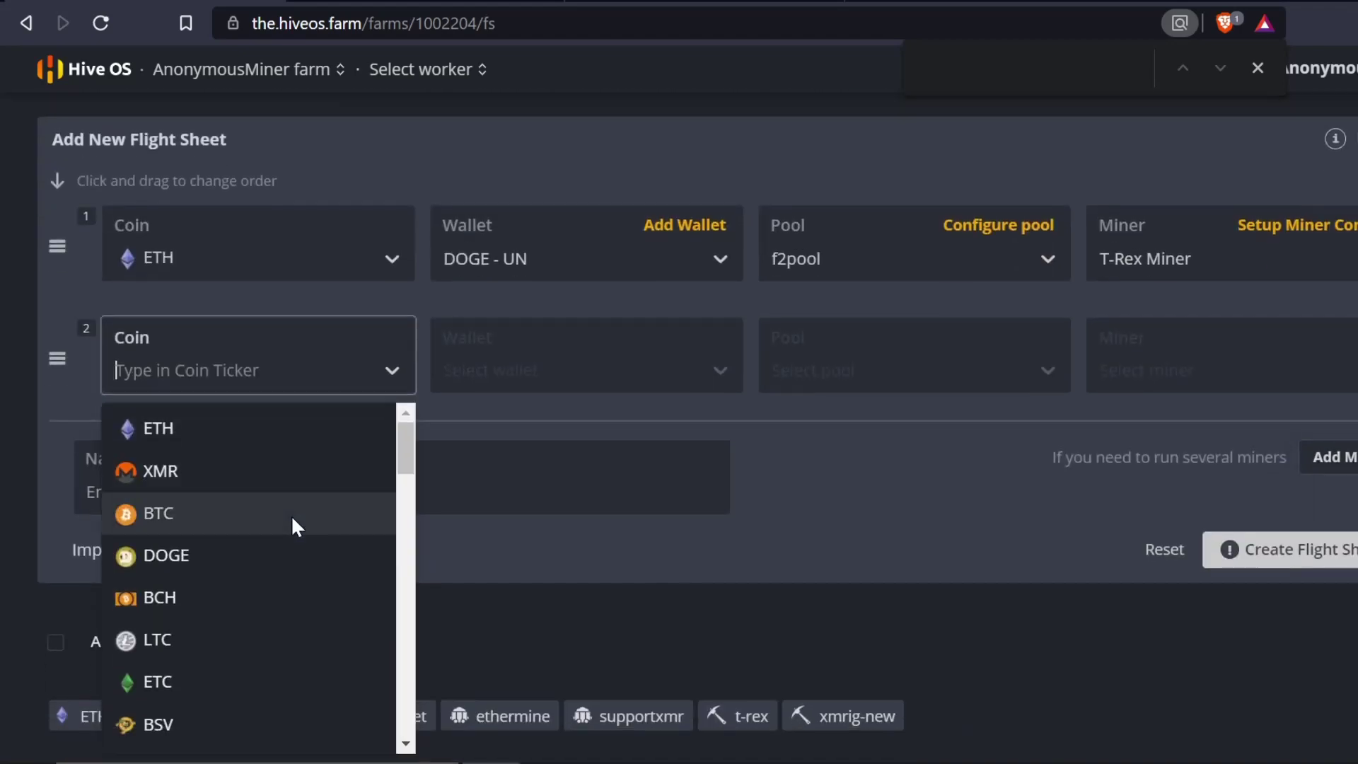
left_click(267, 487)
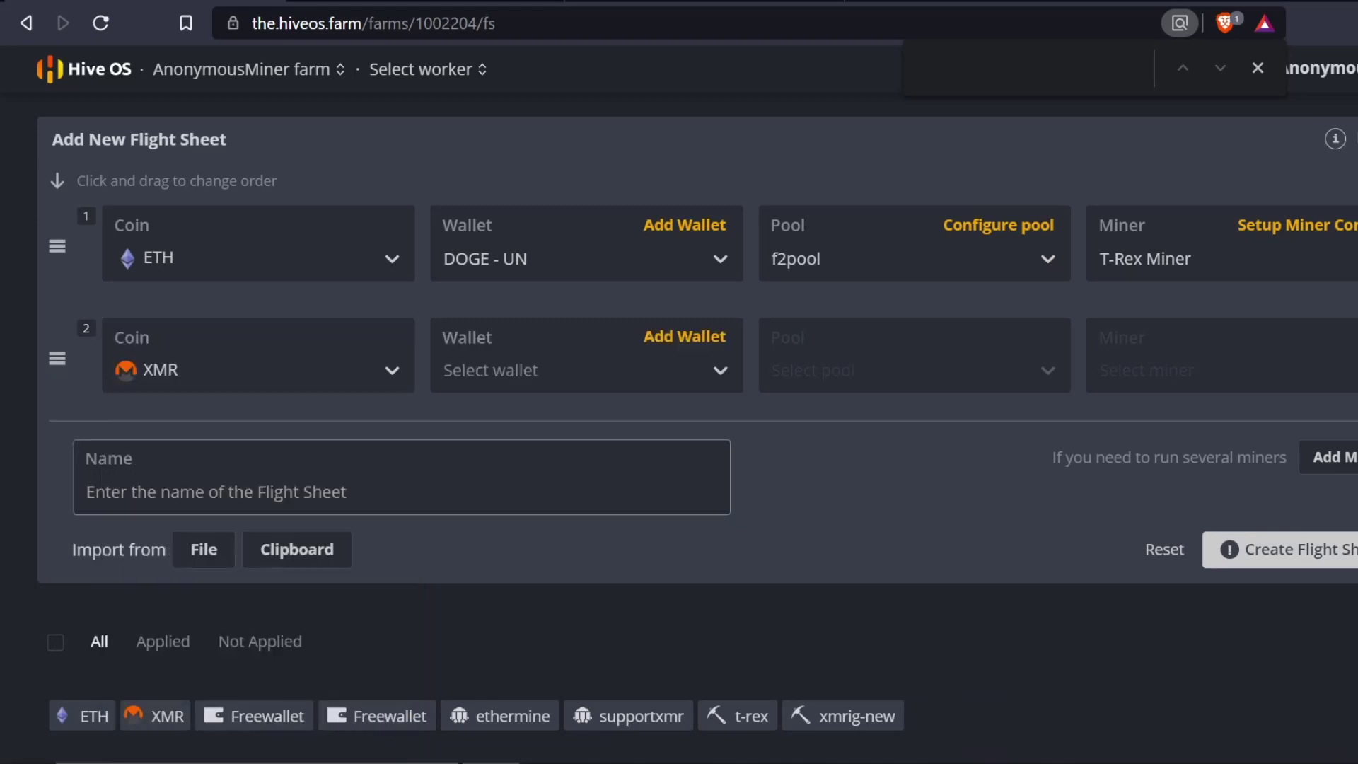
left_click(714, 338)
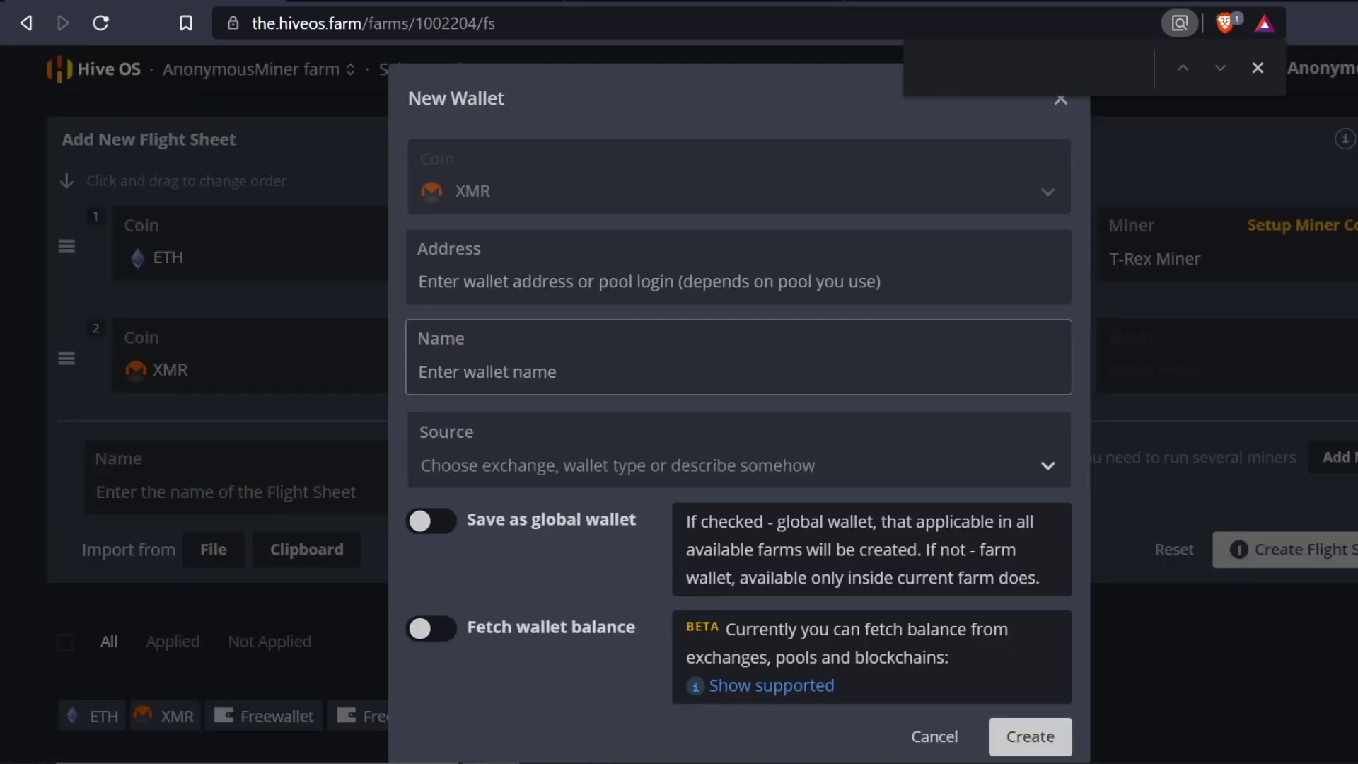
left_click(715, 275)
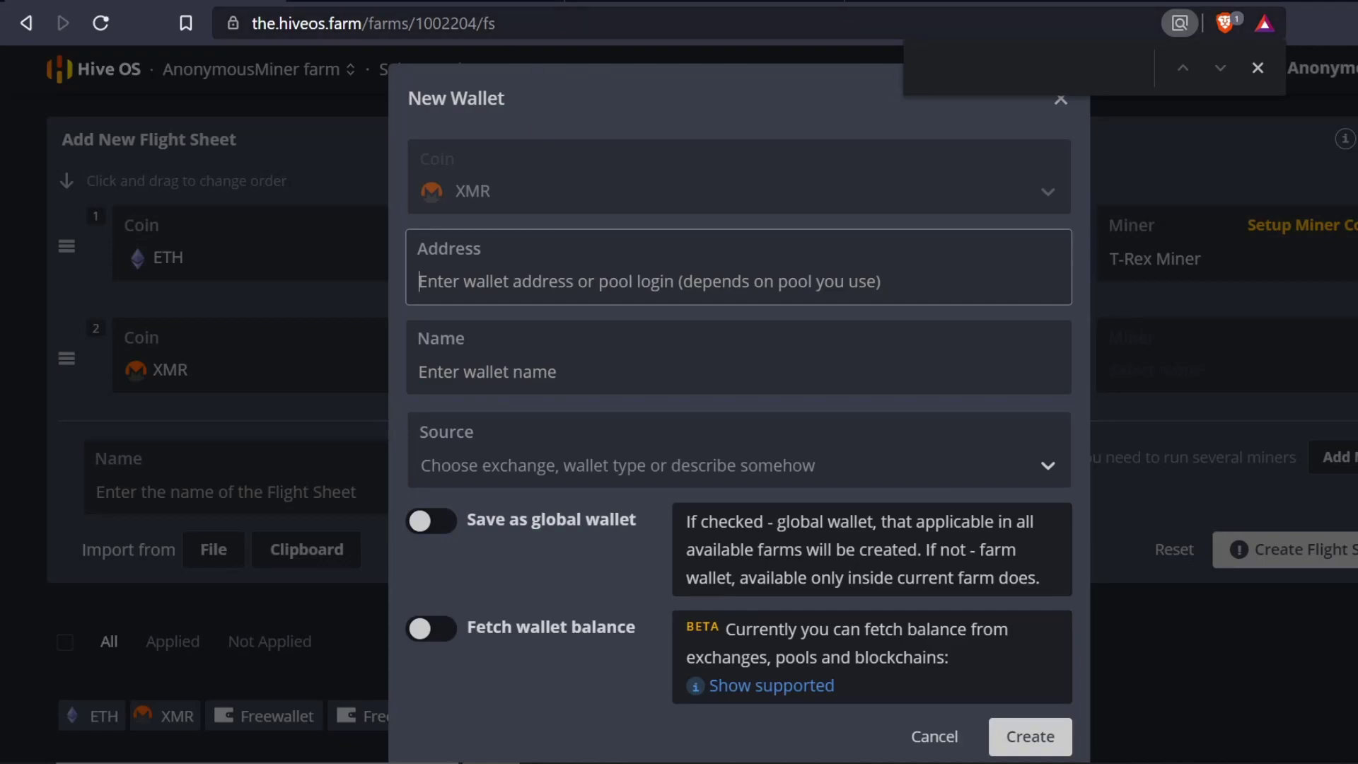
- Copy the DOGE:YourAddress.YourWorkerName template from unMineable and return to Hive OS
left_click(477, 6)
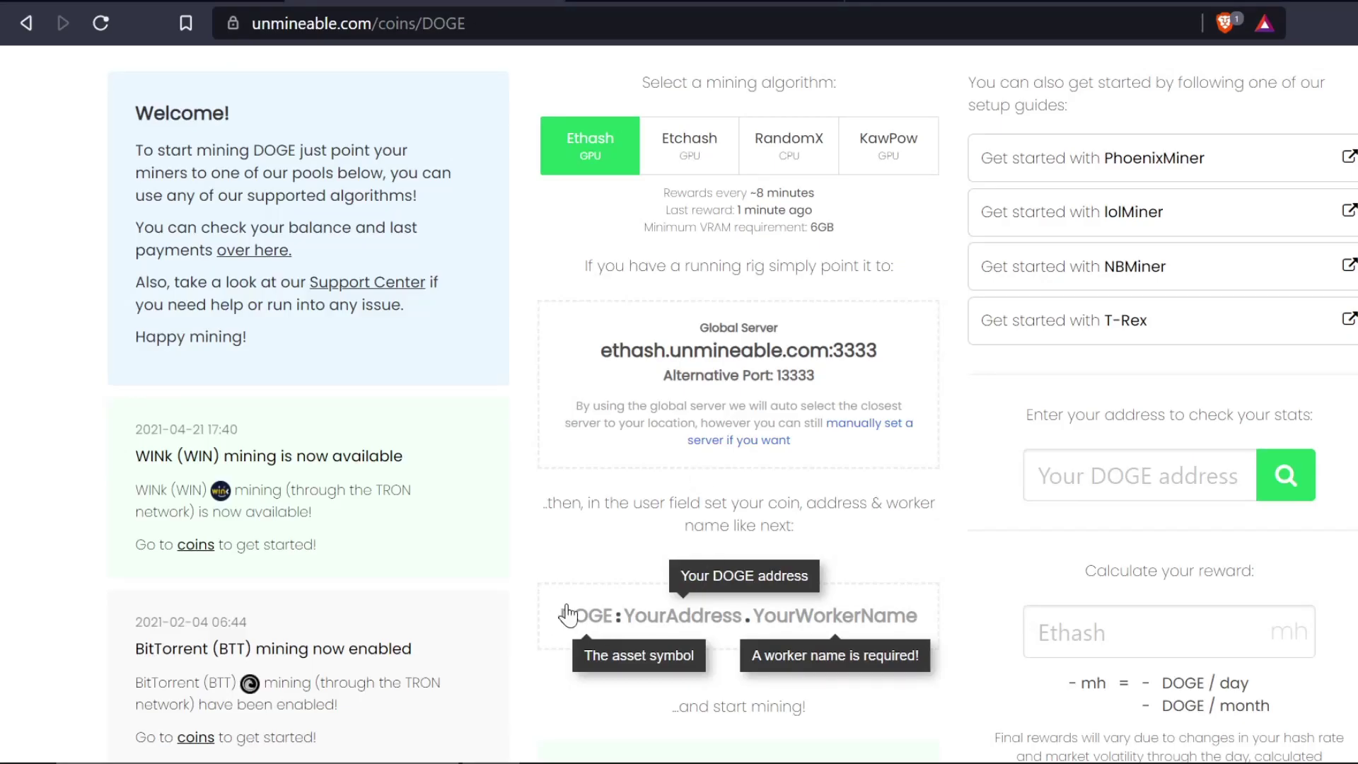
left_click_drag(567, 614, 919, 635)
right_click(880, 617)
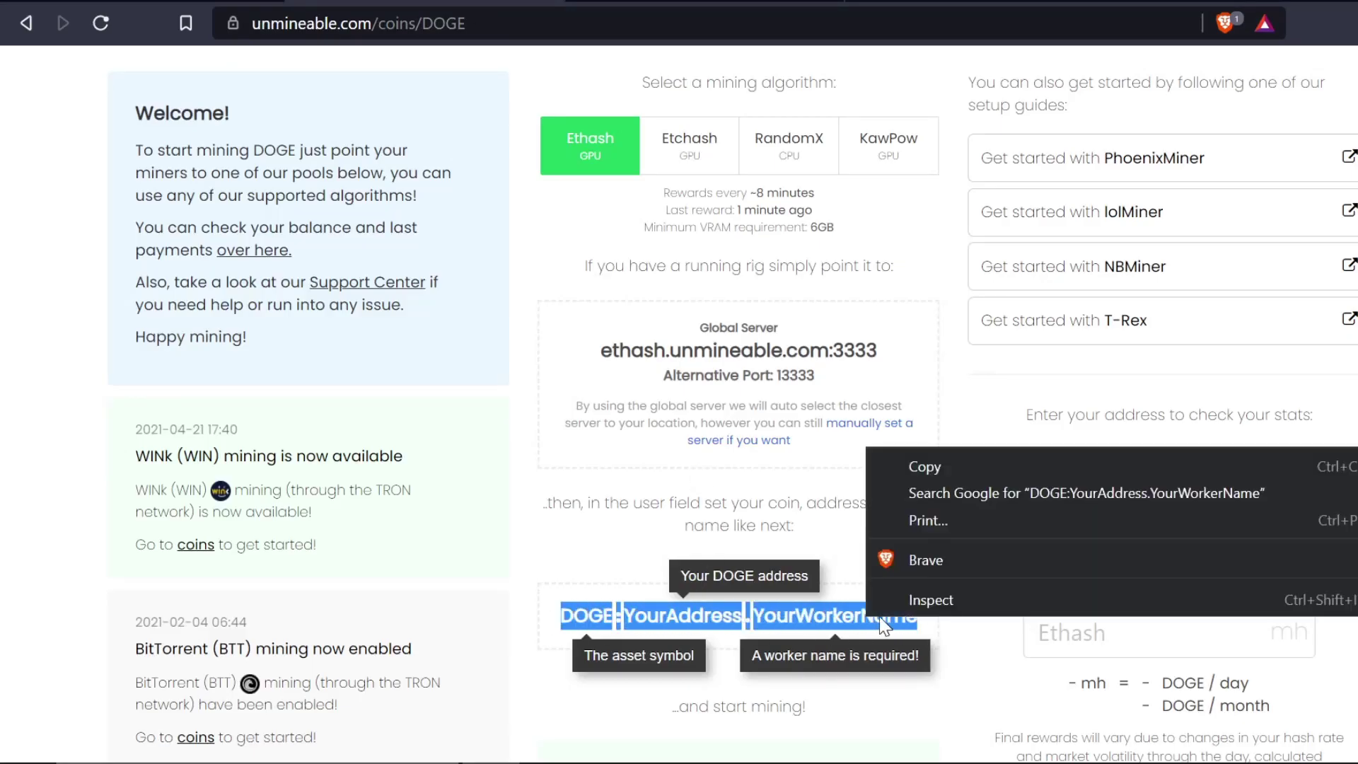
left_click(945, 464)
left_click(642, 6)
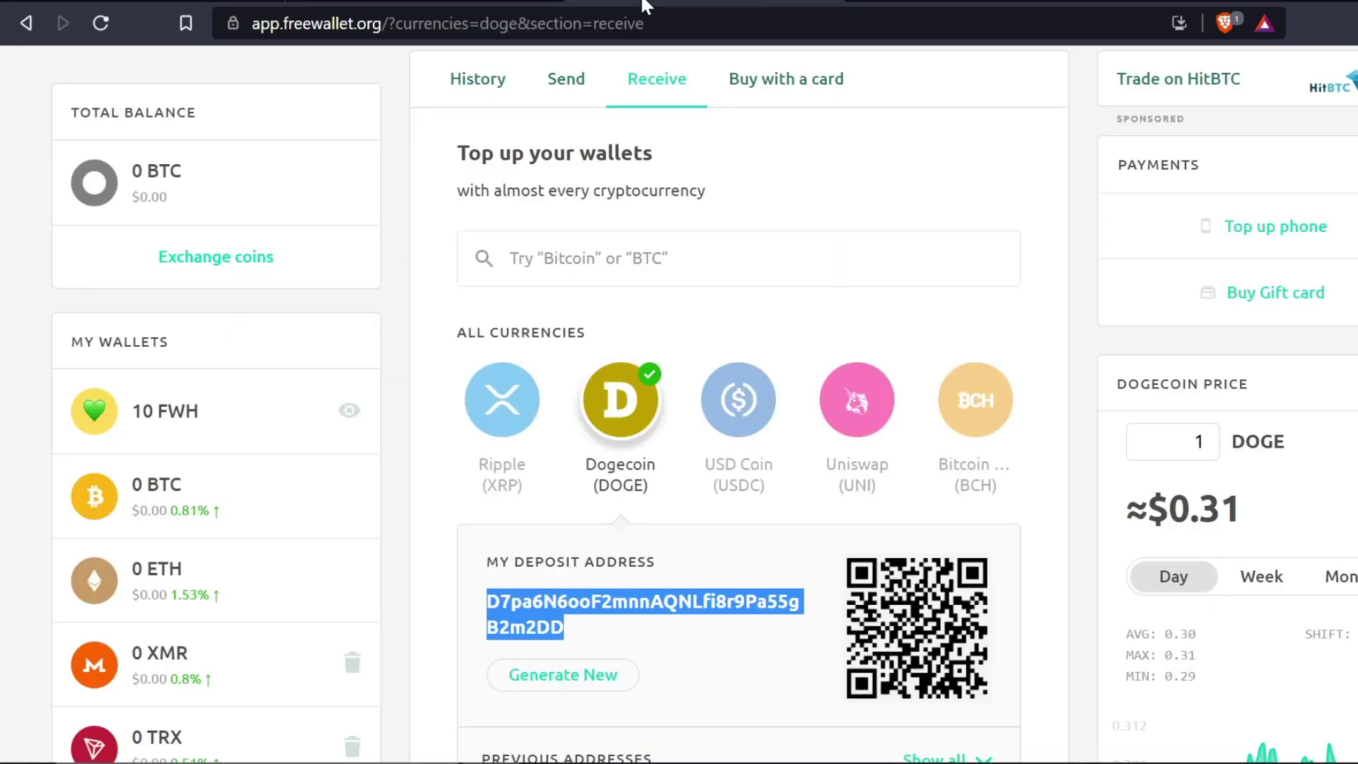
left_click(318, 5)
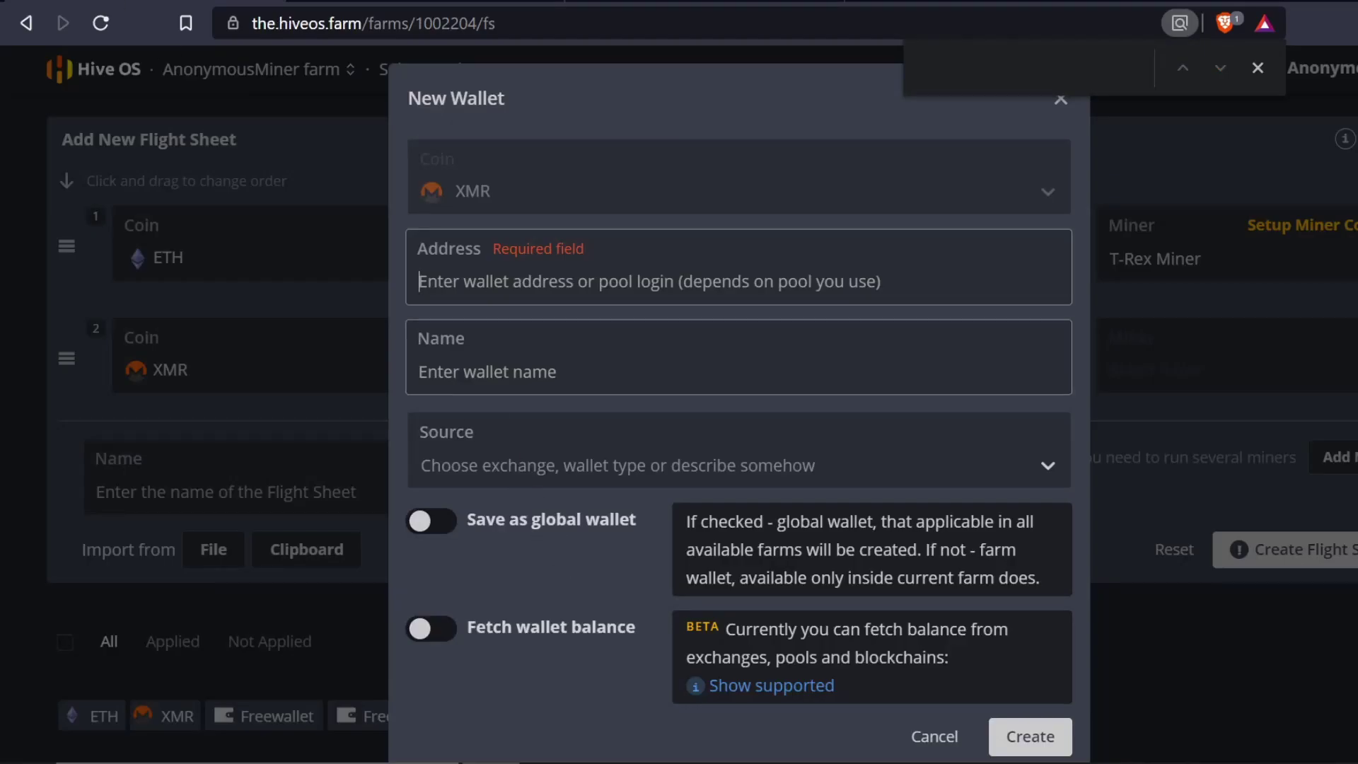
- Paste the template into the XMR wallet address and select the YourAddress placeholder
key("ctrl+v")
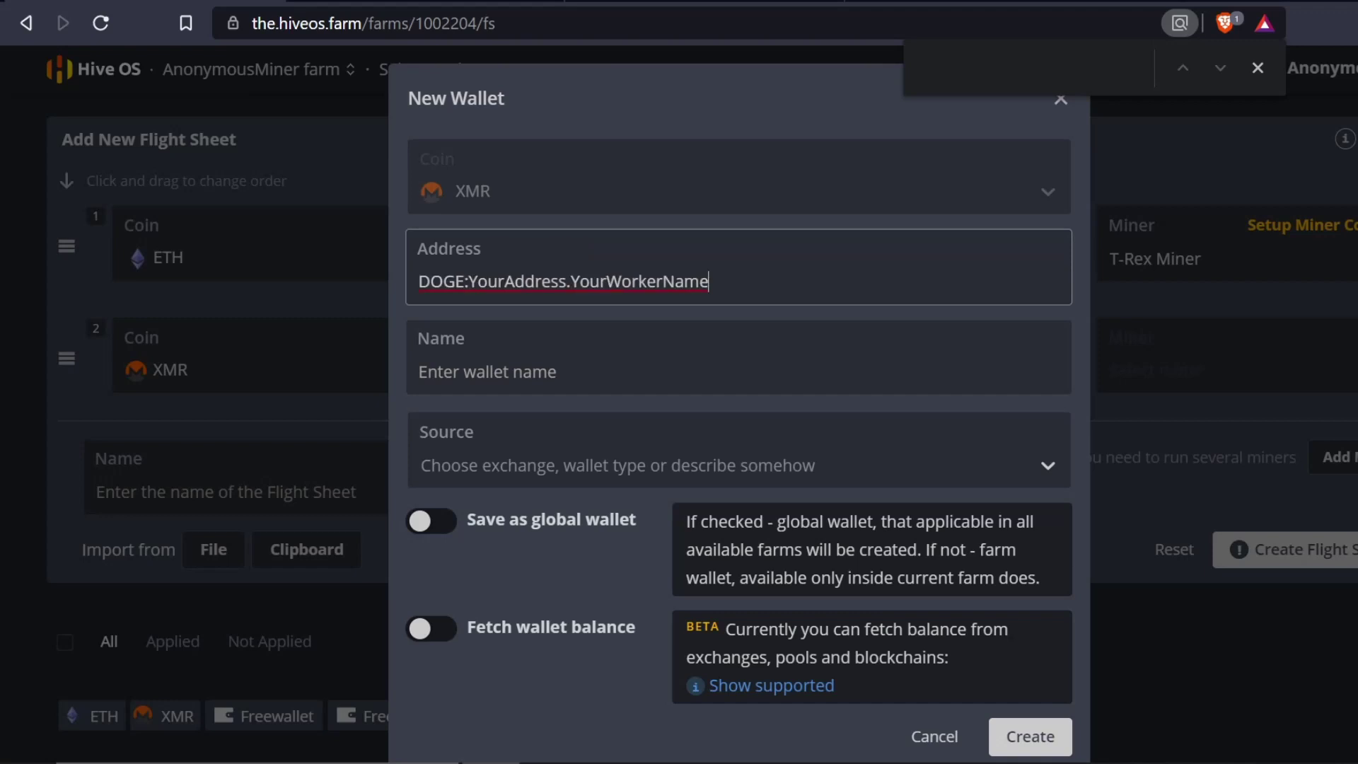
left_click_drag(468, 281, 566, 282)
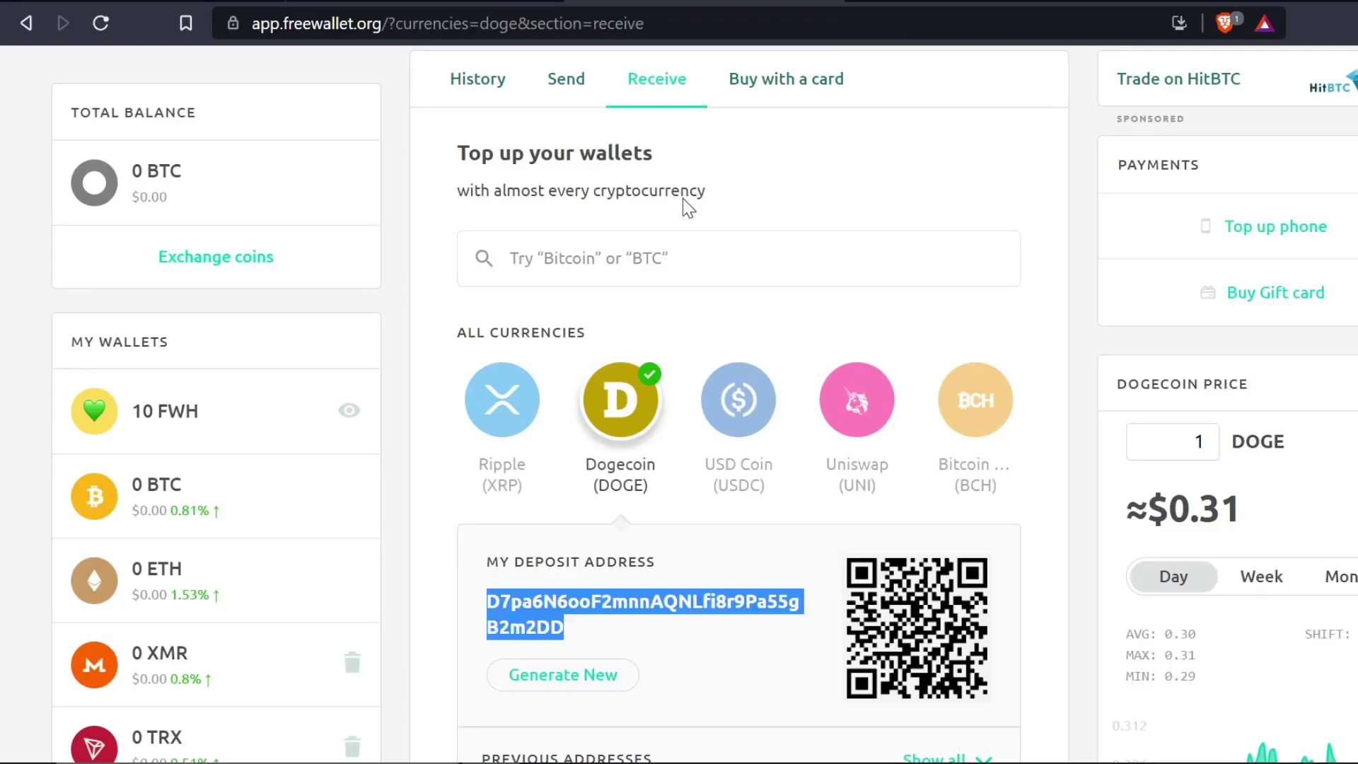
- Unlock Freewallet by entering the wallet PIN
left_click(518, 7)
right_click(584, 591)
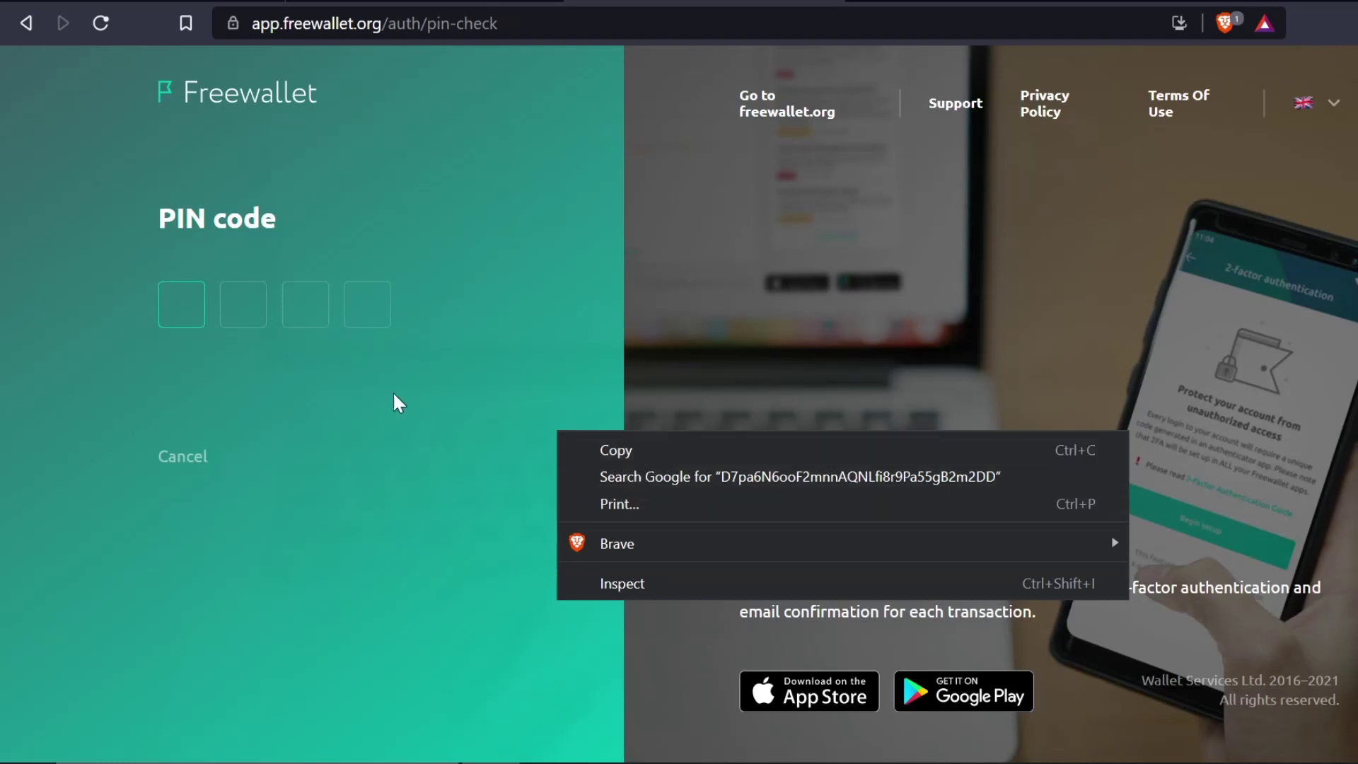
left_click(177, 304)
type("1")
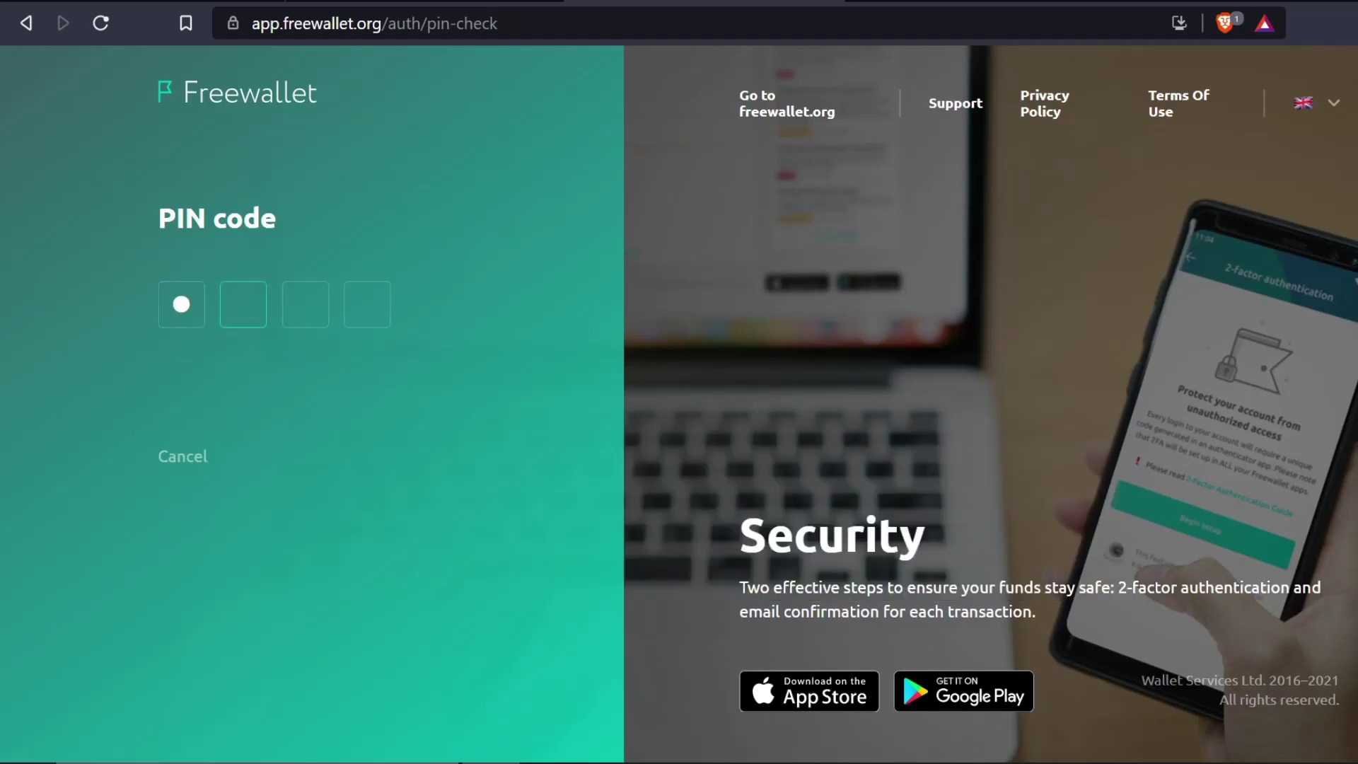
type("234")
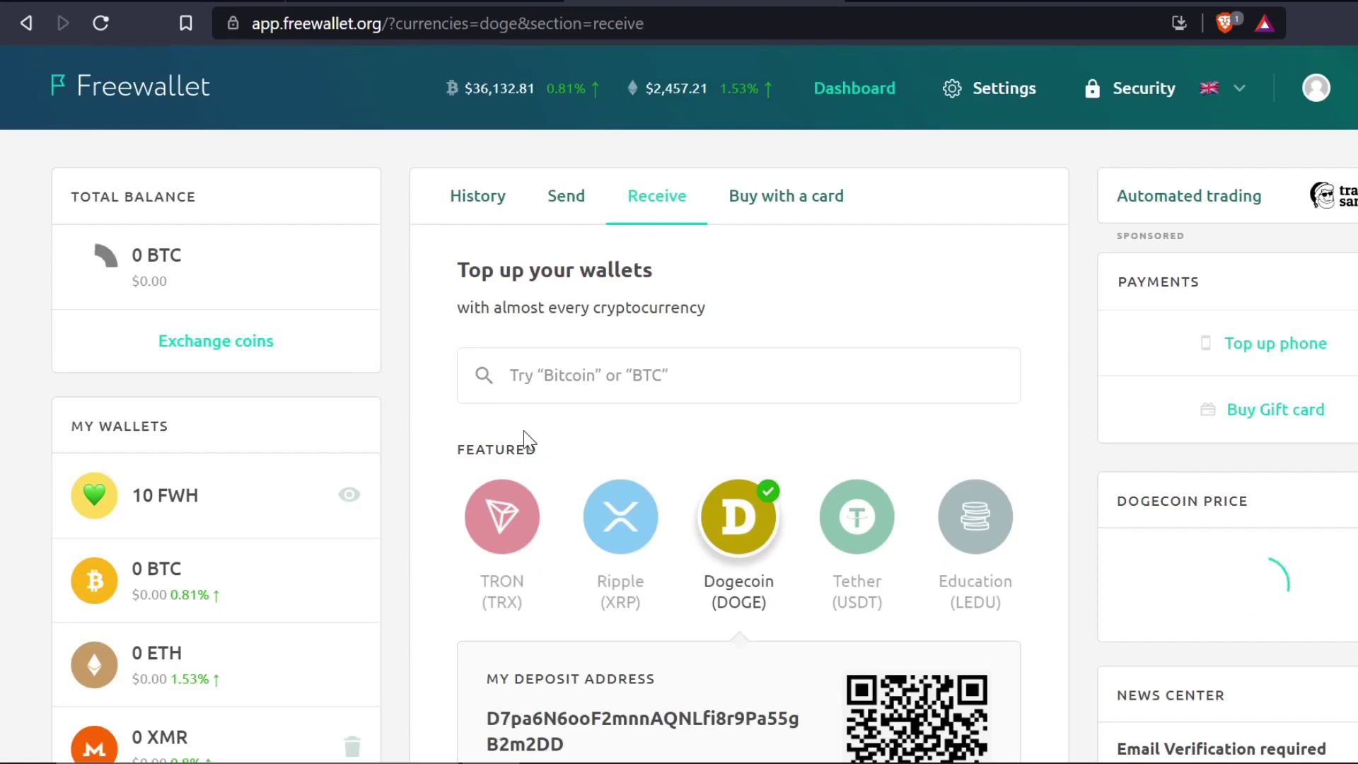
- Show the Dogecoin deposit address and copy it
scroll(671, 700, "down", 2)
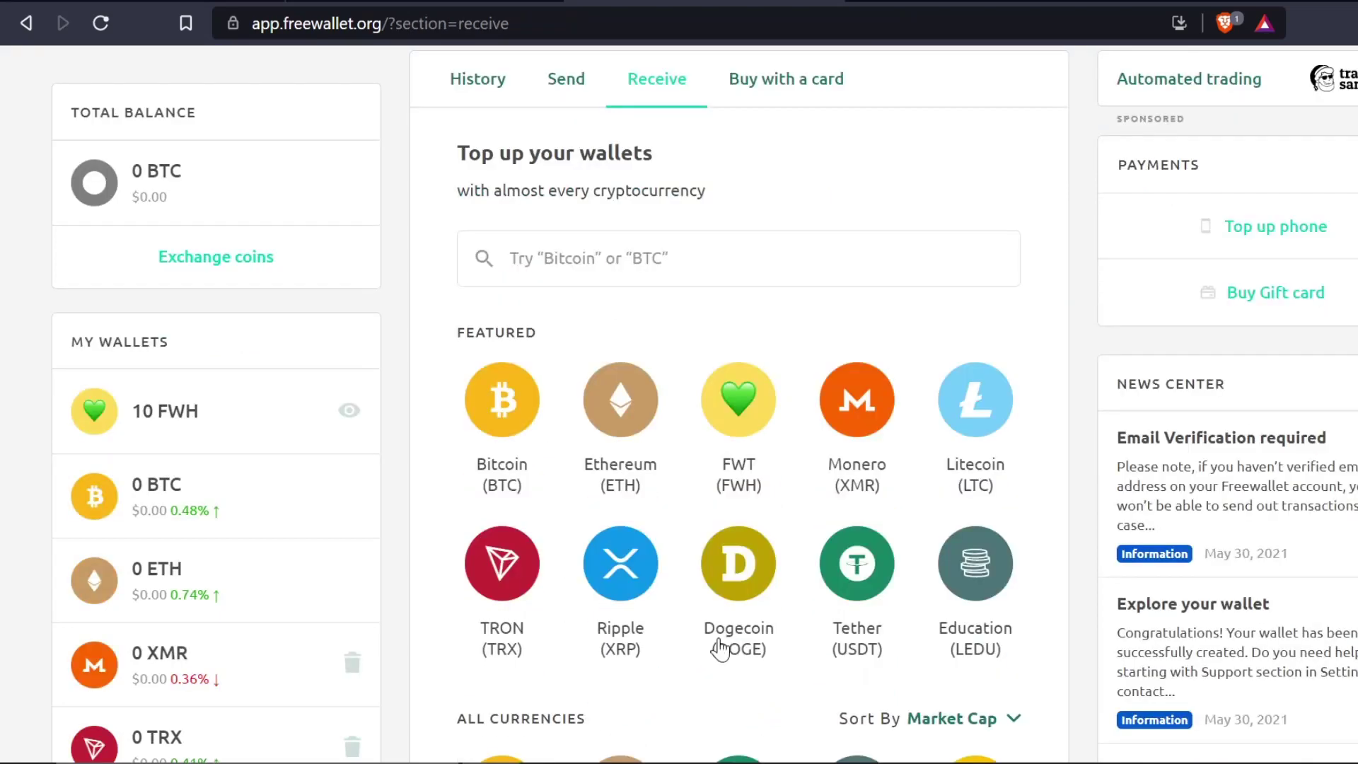
left_click(757, 513)
double_click(530, 379)
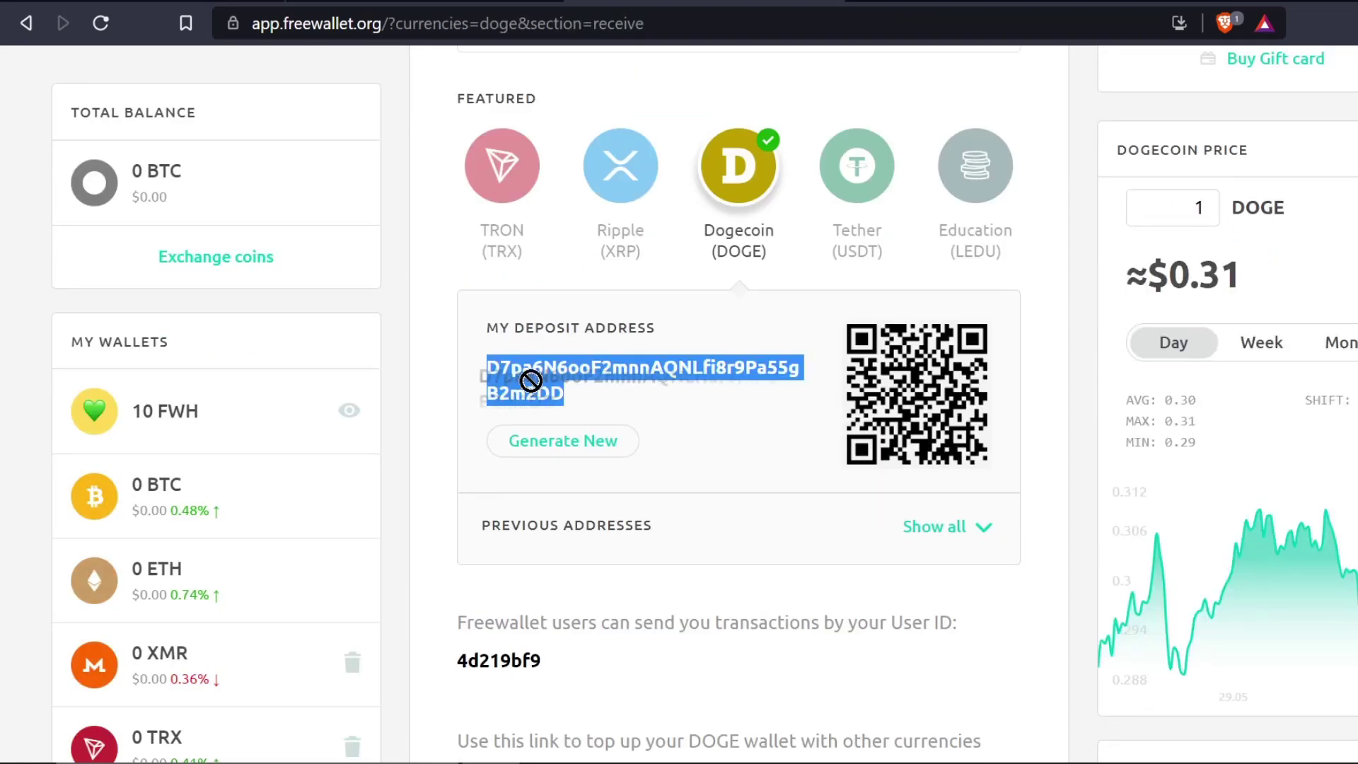
right_click(545, 375)
left_click(578, 388)
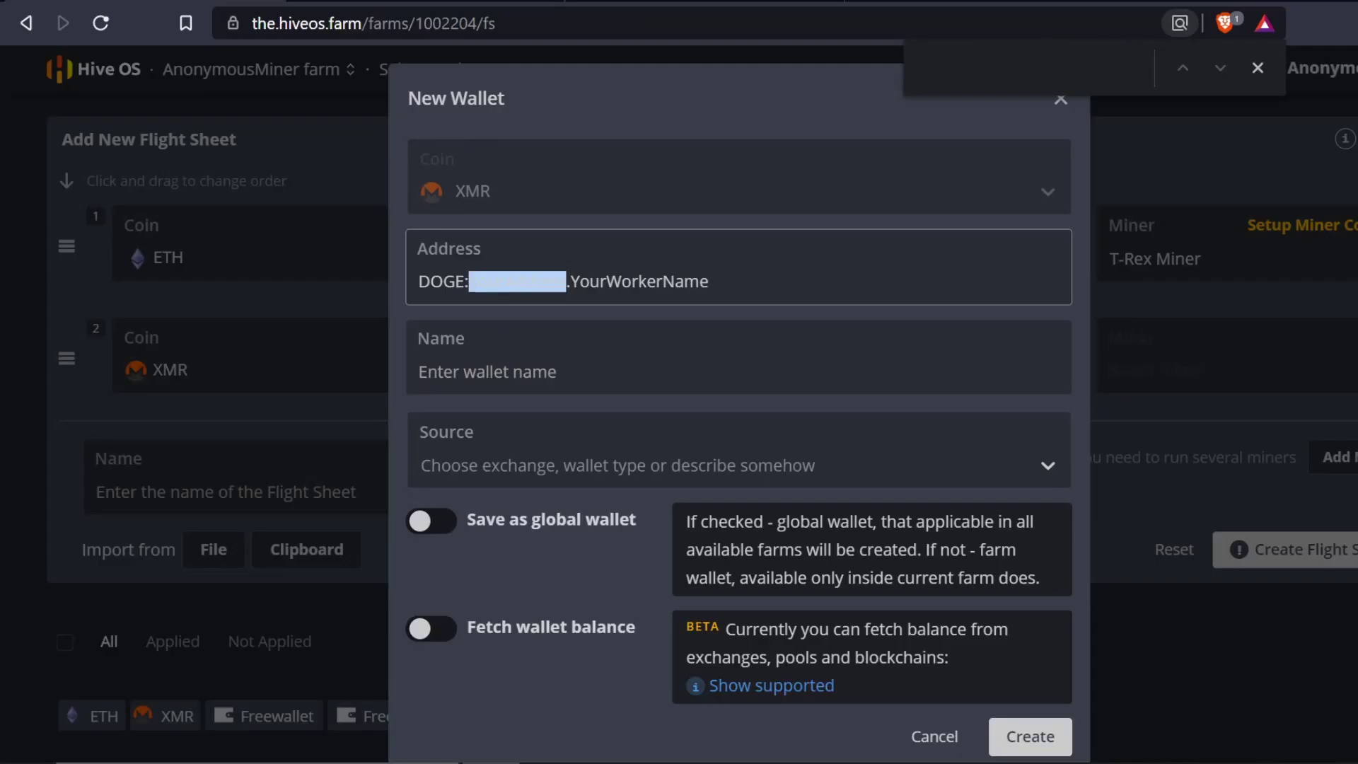
- Create a 'DOGE - UN' wallet with the pasted DOGE address and worker name 3070
key("ctrl+v")
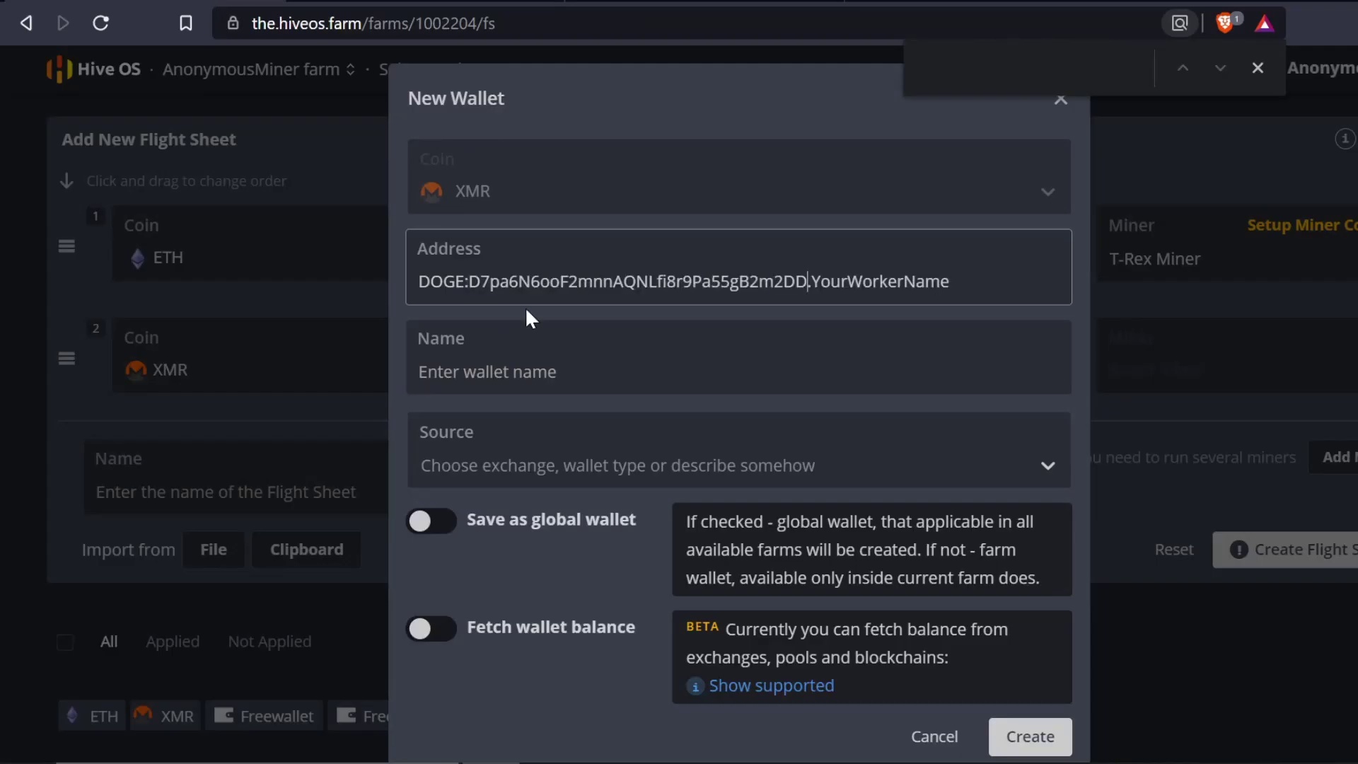
key("shift+Right")
key("shift+Right")
key("shift+Right")
key("shift+Right")
key("shift+Right")
key("shift+Right")
key("shift+Right")
key("shift+Right")
key("shift+Right")
key("shift+Right")
key("shift+Right")
key("shift+Right")
key("shift+Right")
key("shift+Right")
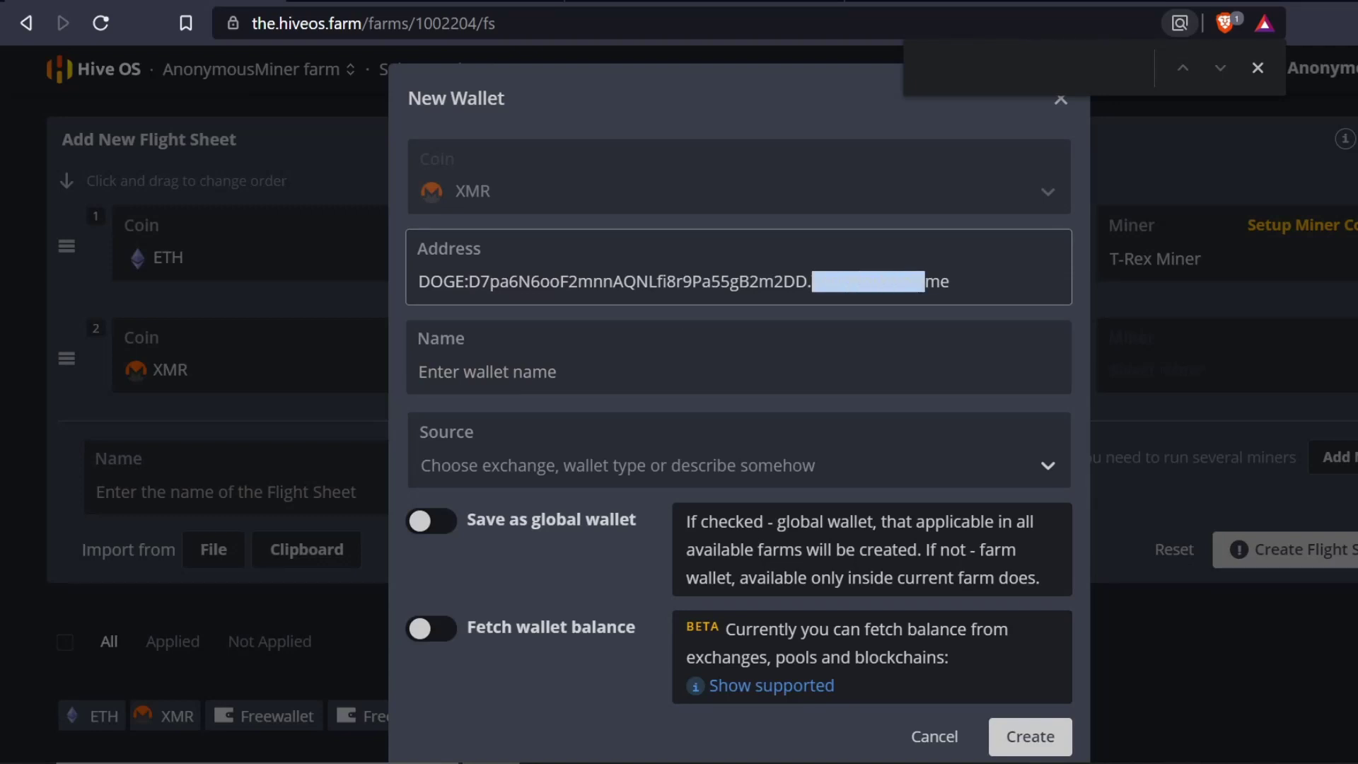
type("3070")
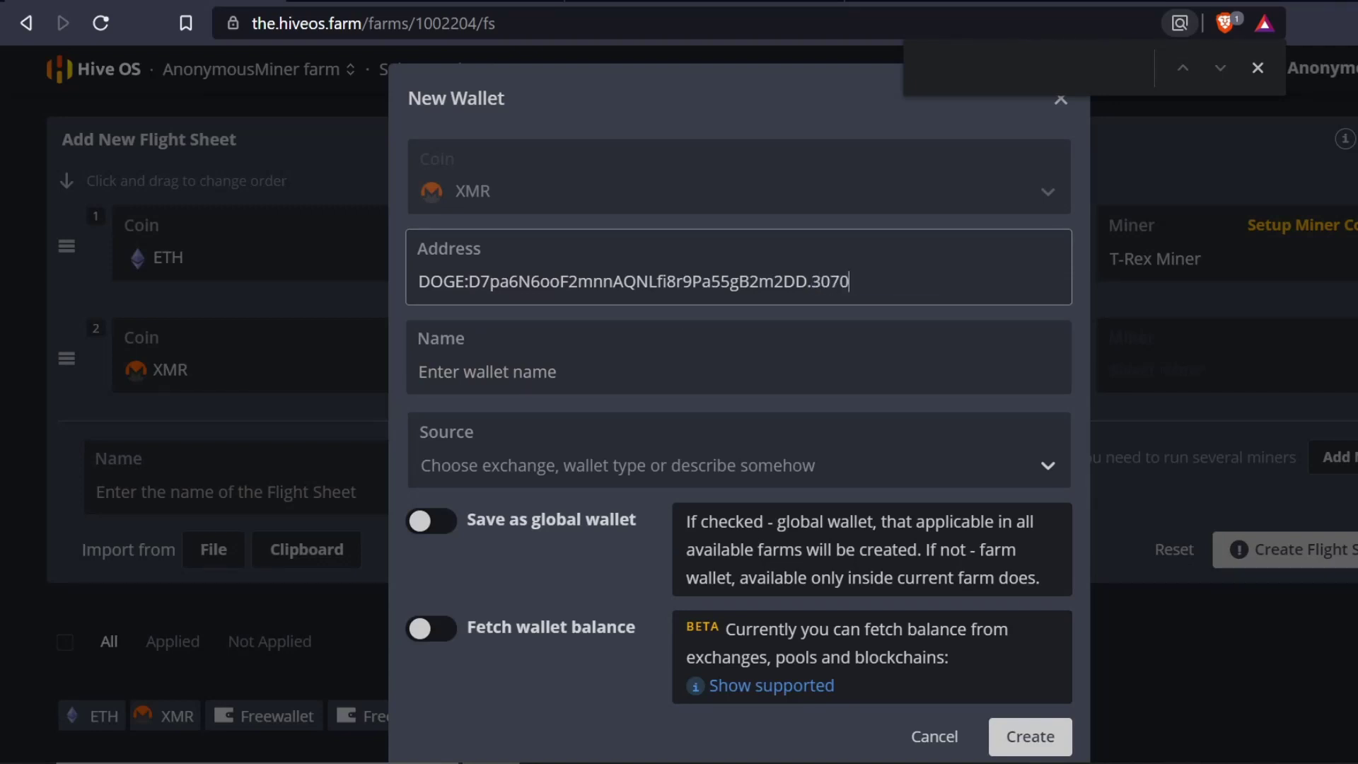
left_click(495, 372)
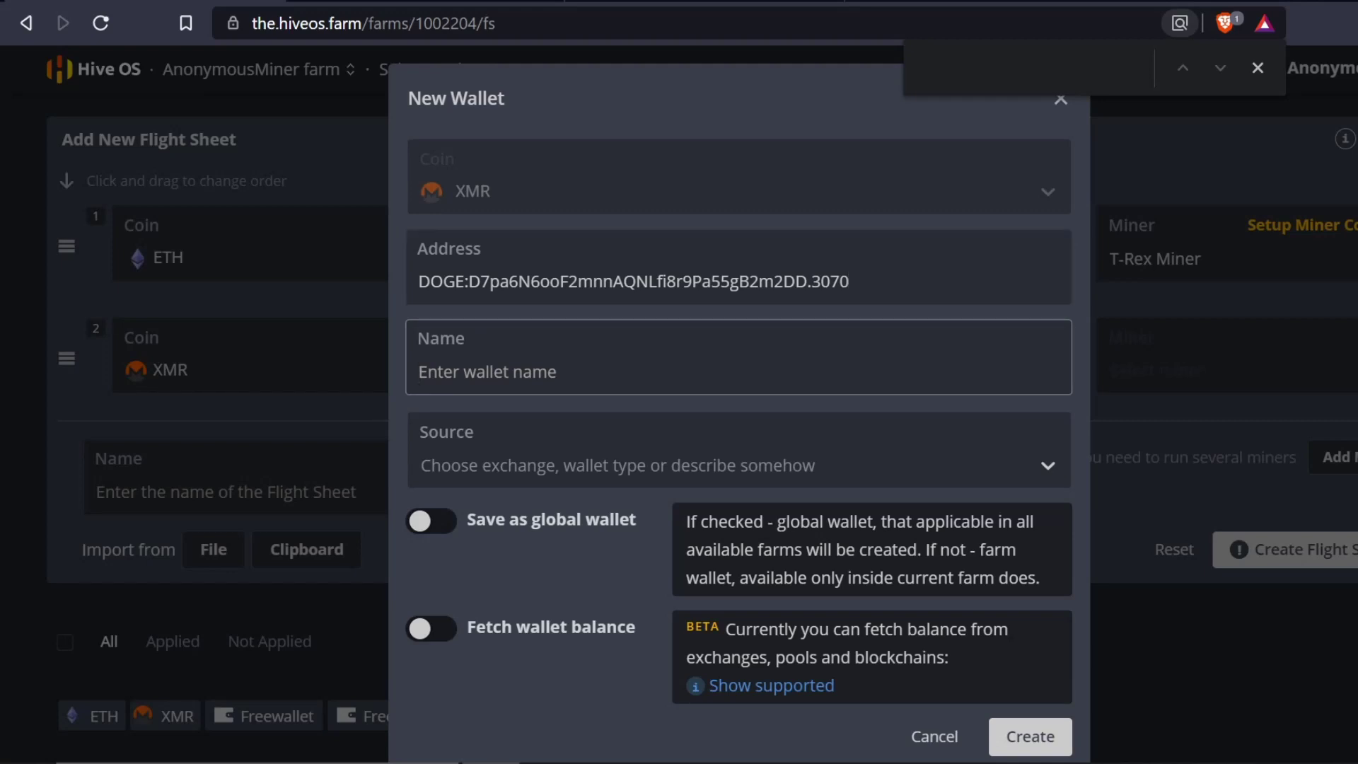
type("D")
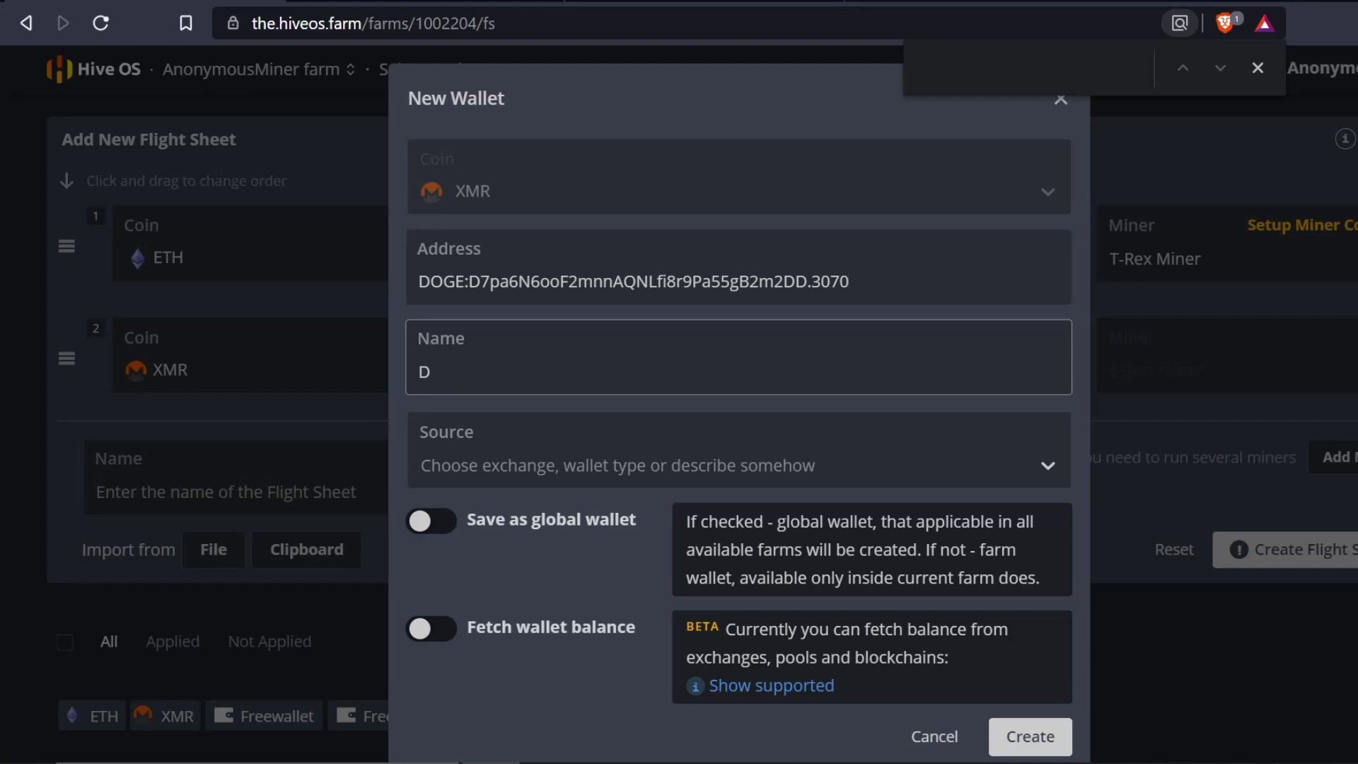
type("OGE")
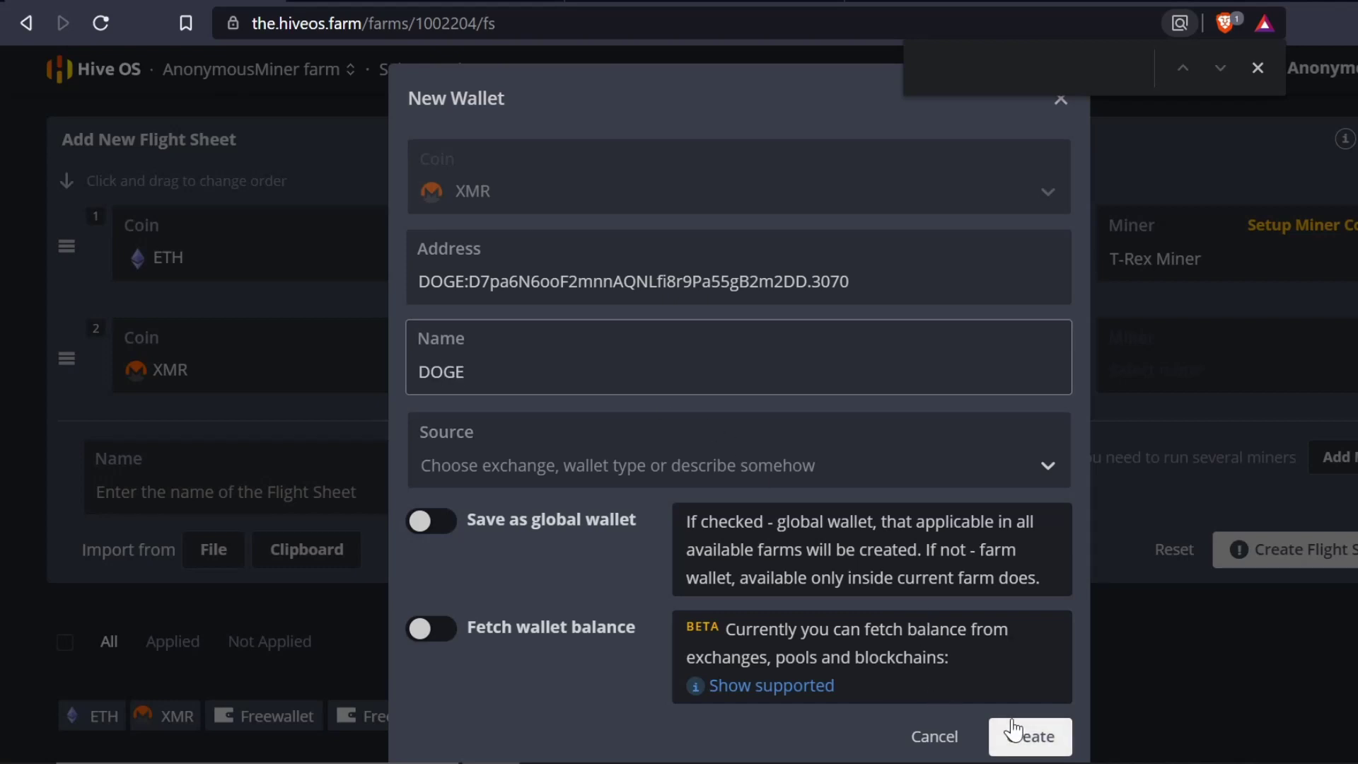
type(" - UN")
left_click(1030, 734)
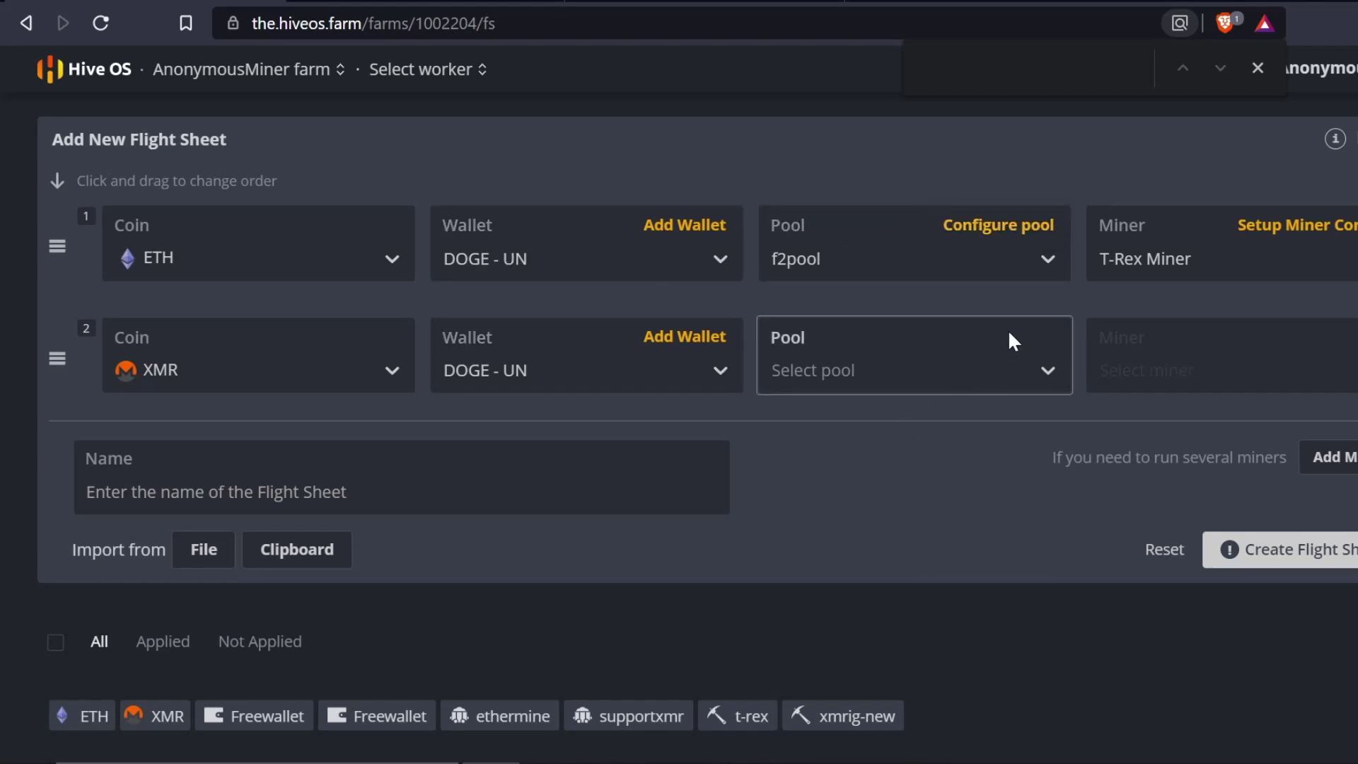
- Set row 2's pool to coinmine and enable Advanced configuration for custom URLs
left_click(1024, 370)
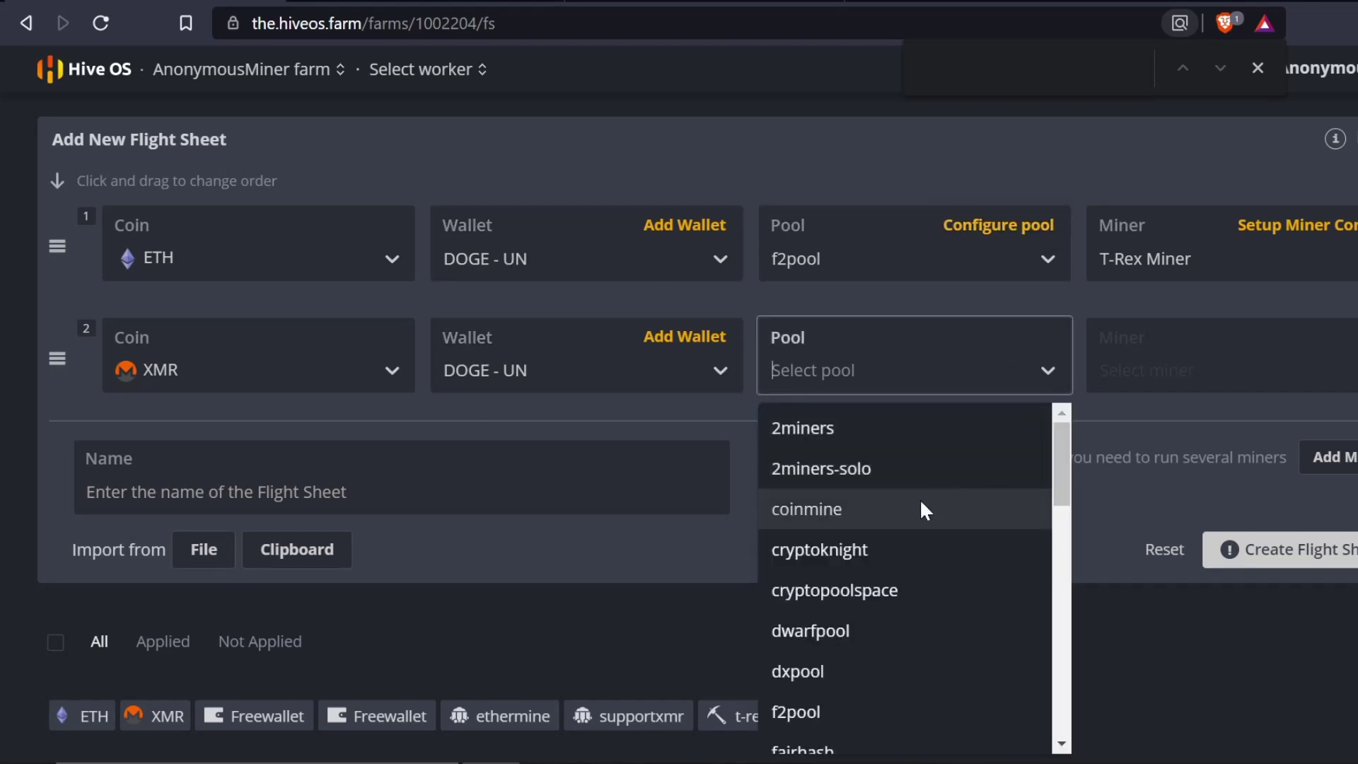
left_click(892, 509)
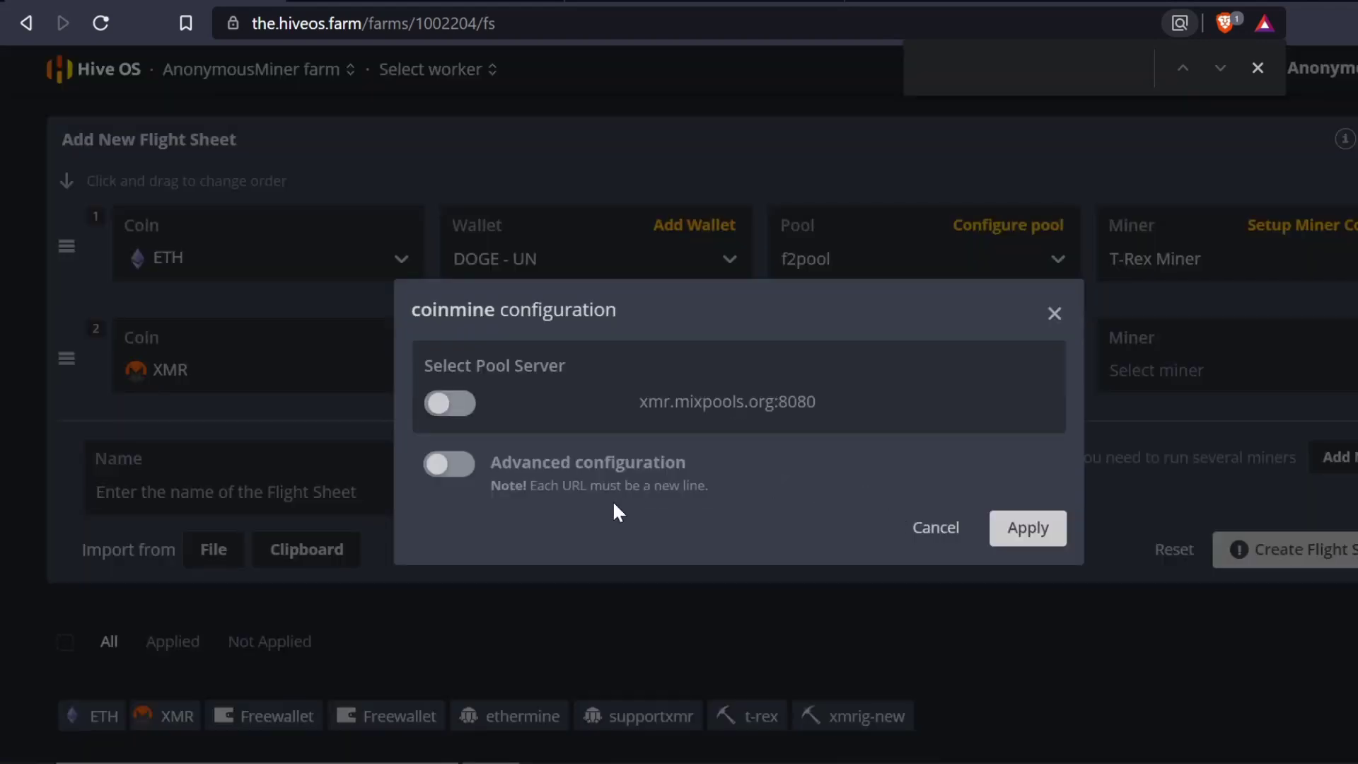
left_click(449, 464)
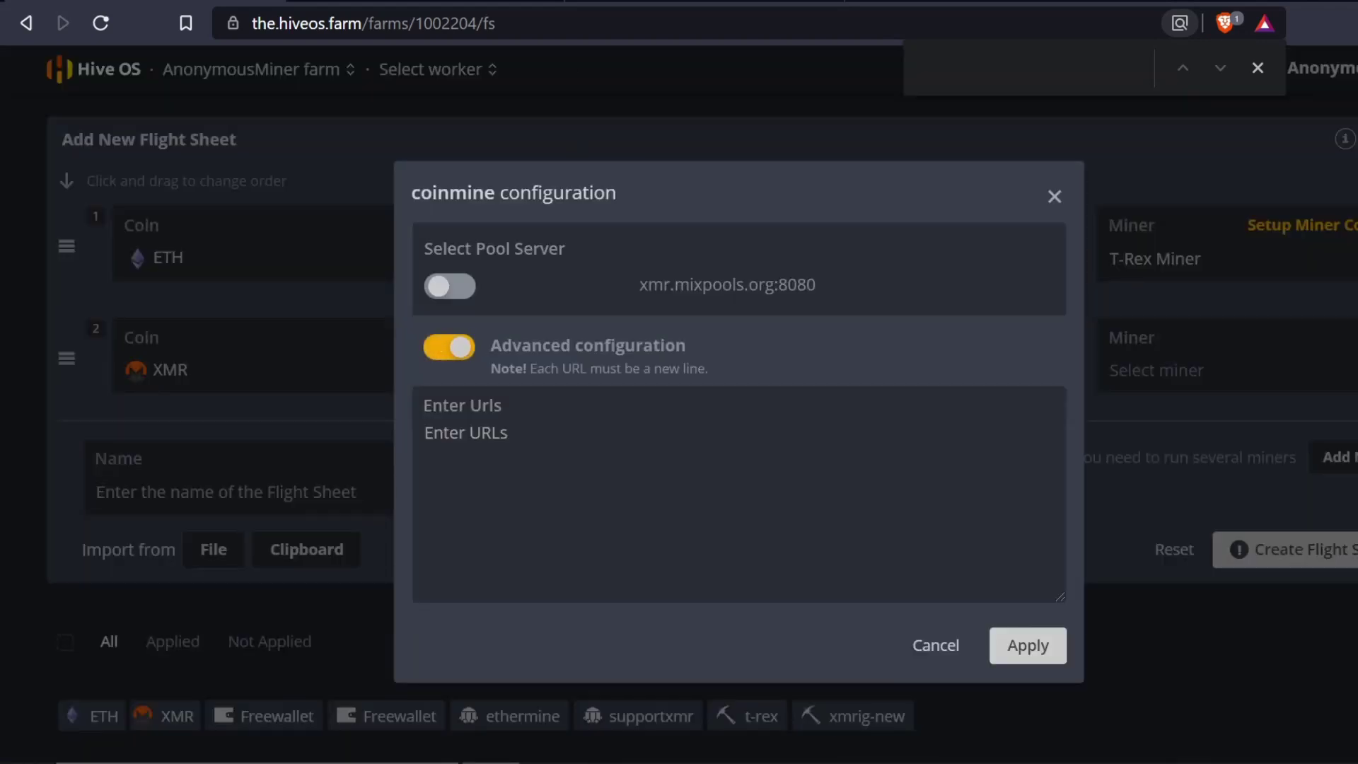
- Copy unMineable's RandomX server address rx.unmineable.com:3333 and return to the flight sheet
left_click(495, 3)
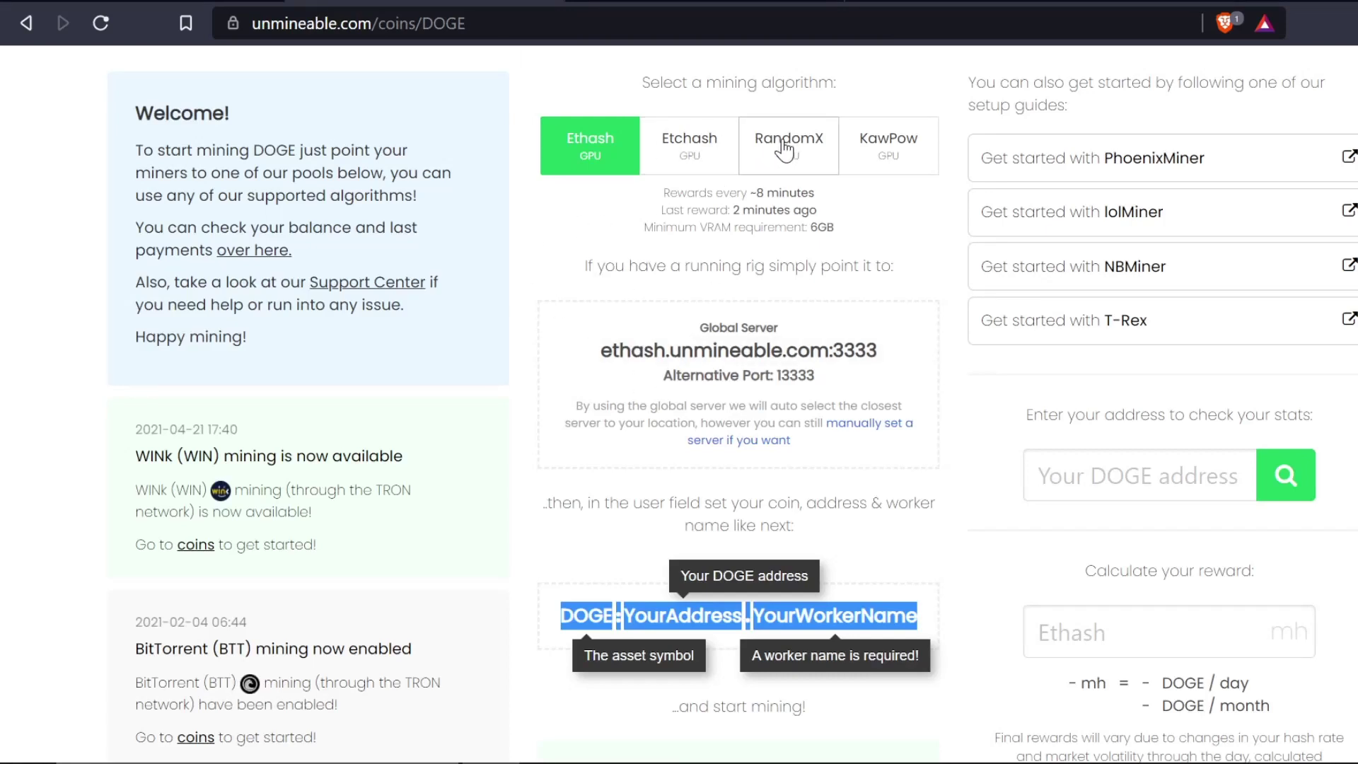
left_click(783, 147)
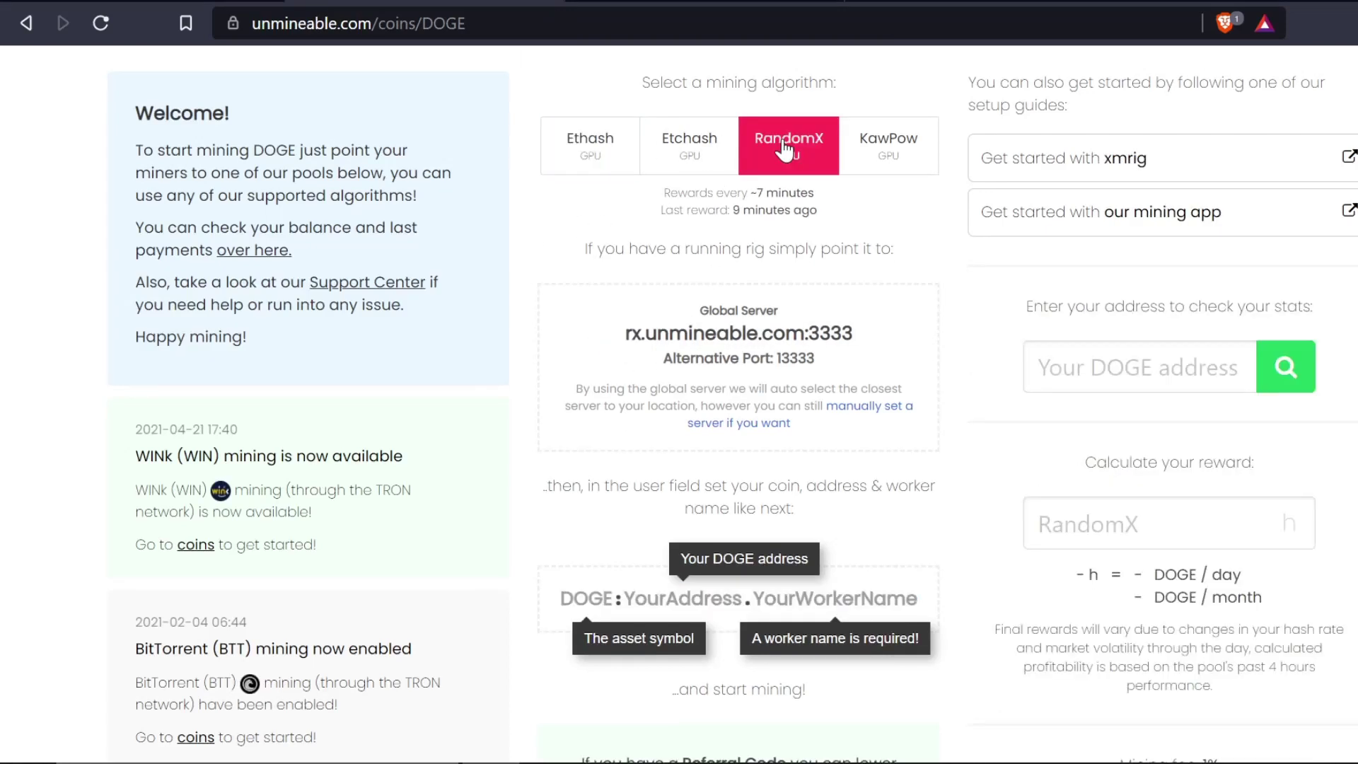
left_click(644, 337)
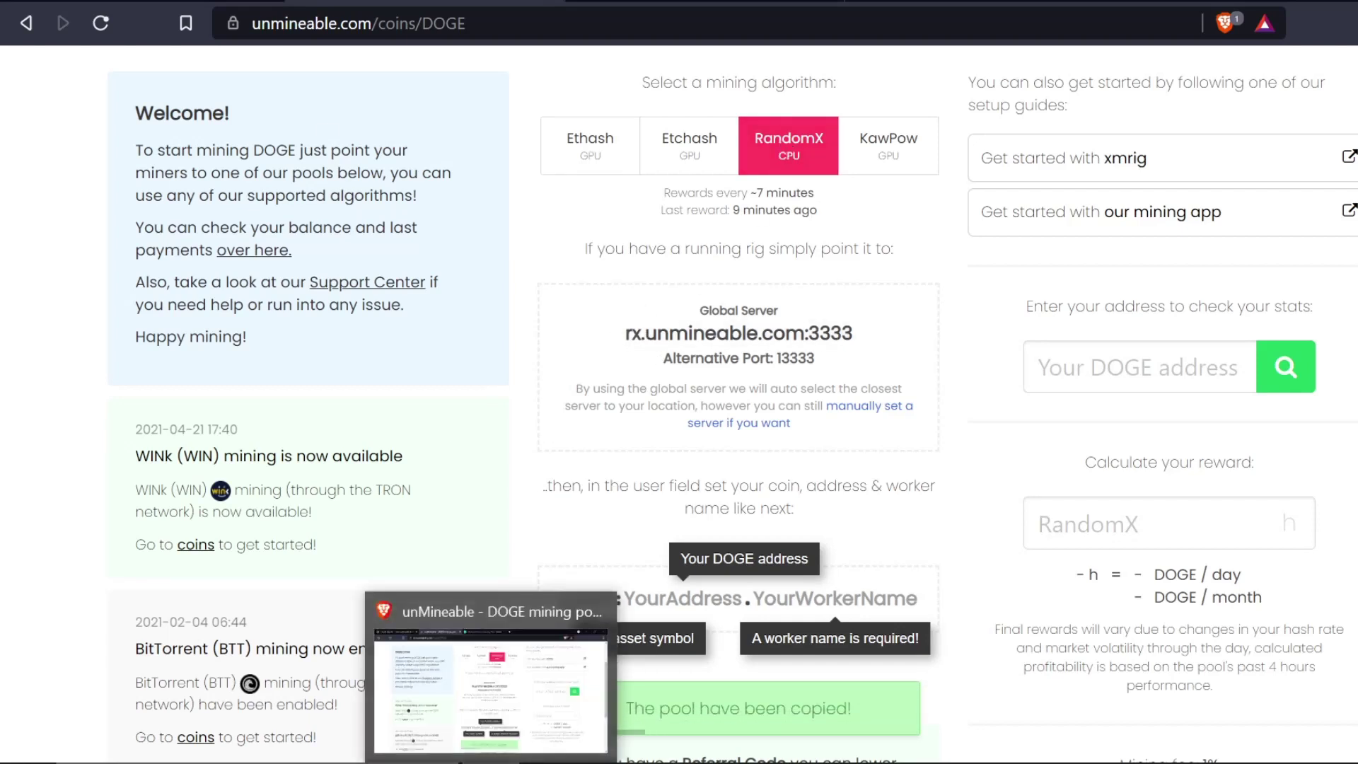
left_click(143, 1)
- Apply rx.unmineable.com:3333 as the coinmine pool URL for the XMR row
left_click(424, 432)
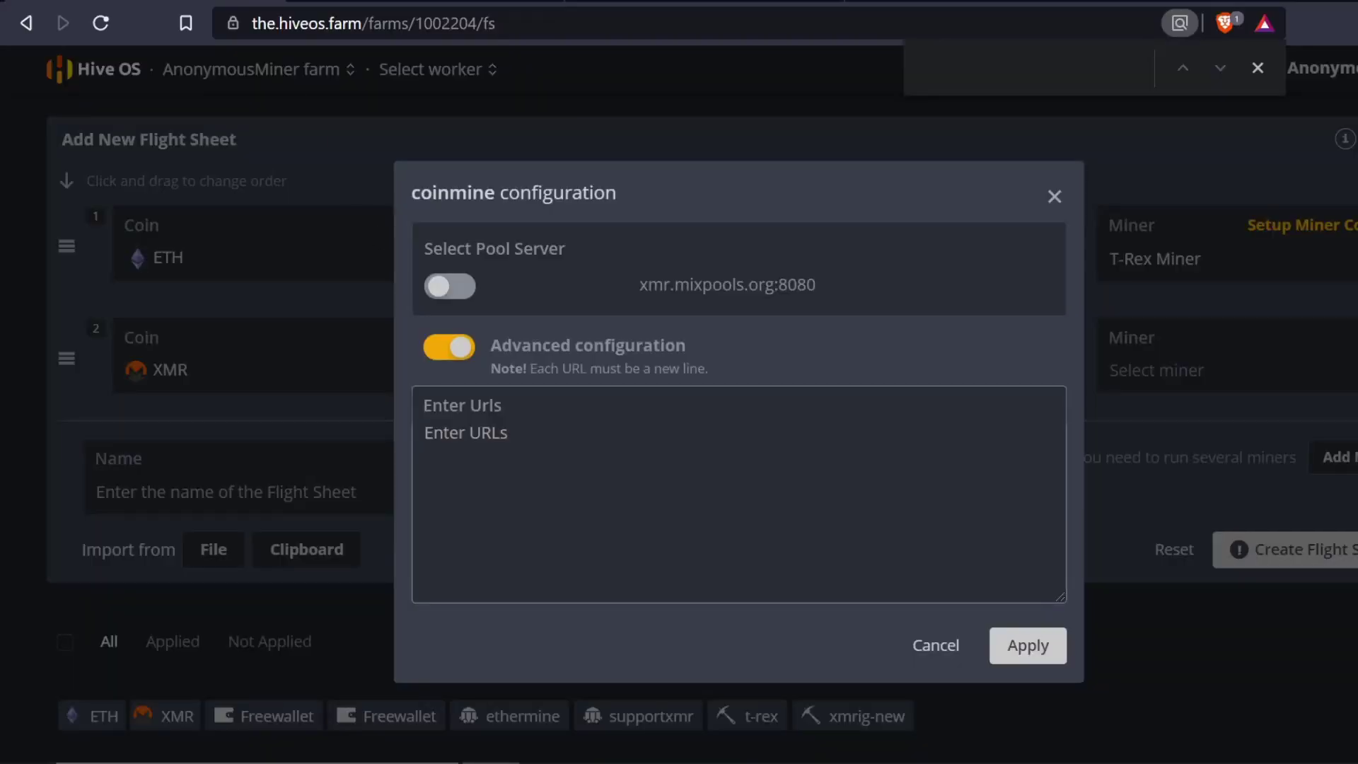
key("ctrl+v")
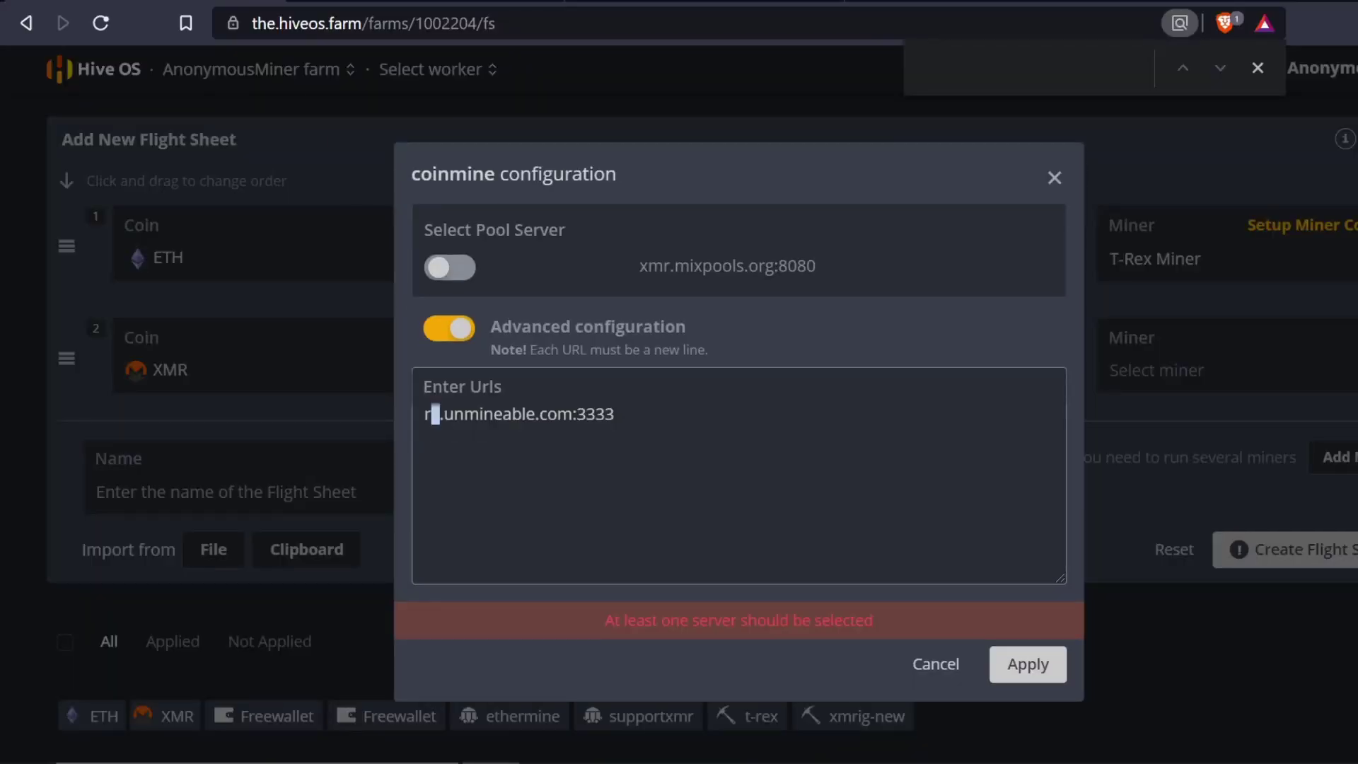
left_click(431, 414)
left_click(1030, 662)
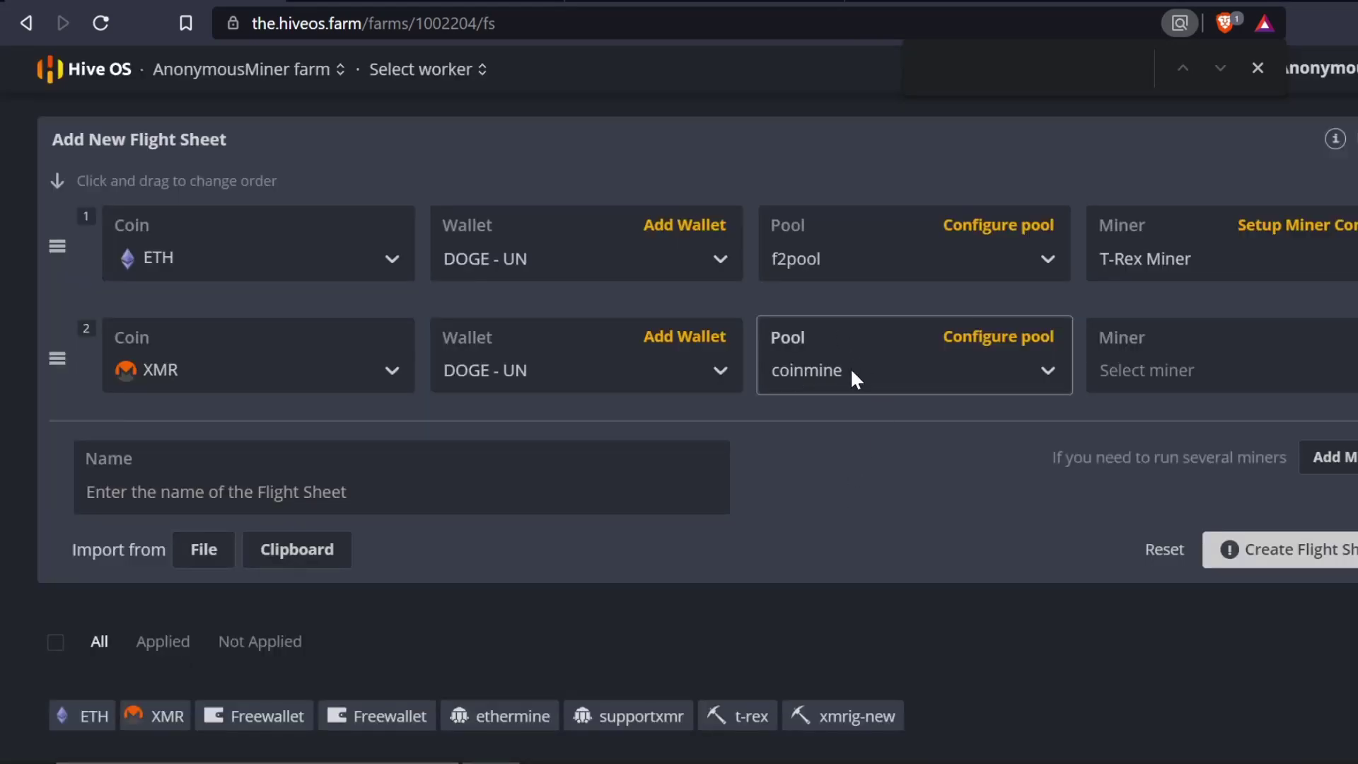
left_click(981, 344)
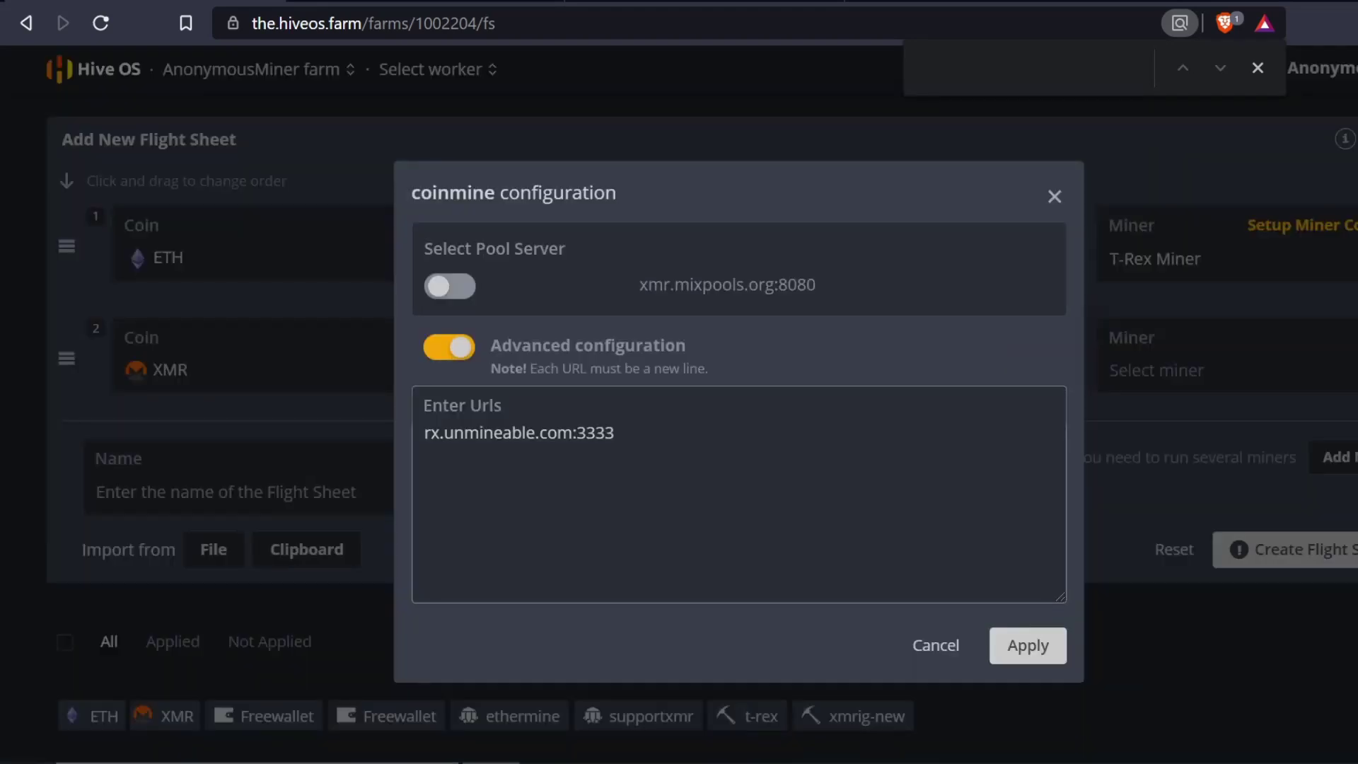
left_click(1038, 644)
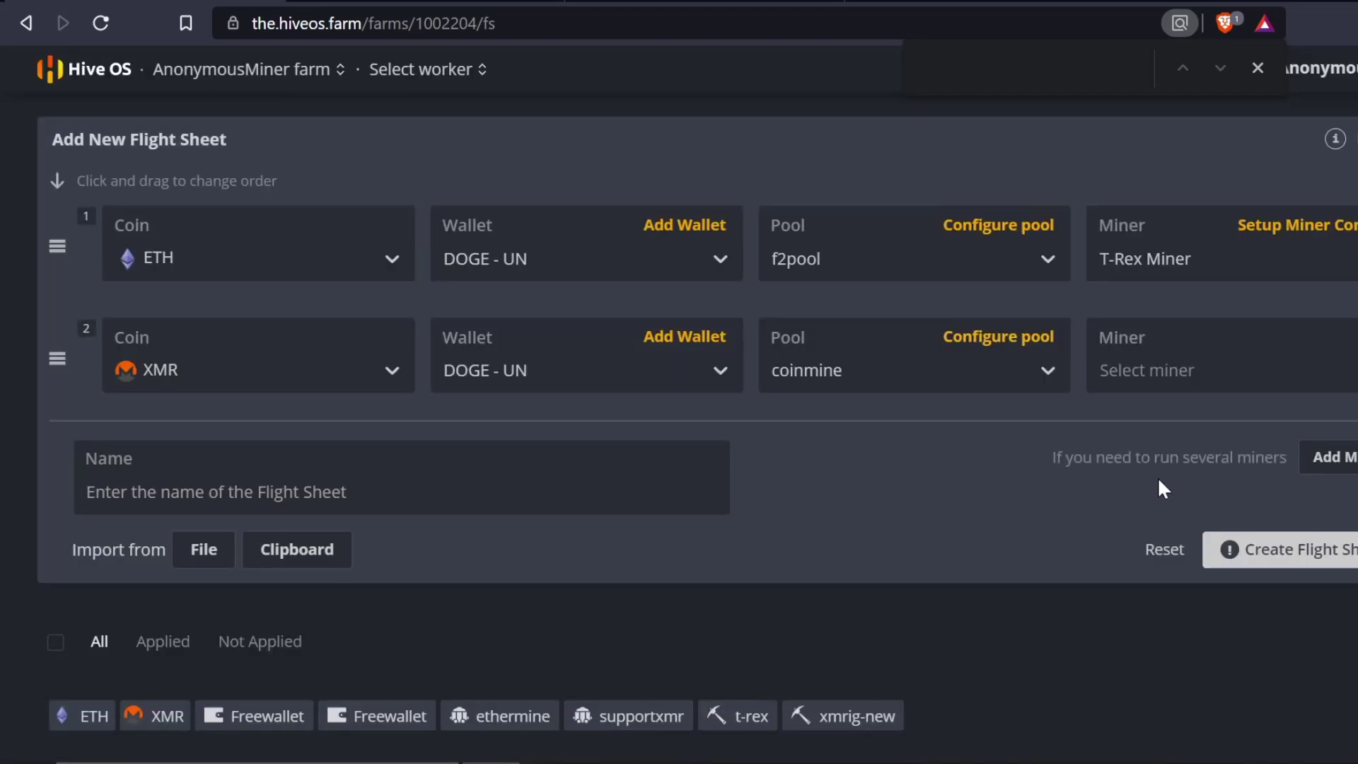
left_click(1199, 375)
scroll(1190, 428, "down", 2)
scroll(1131, 403, "up", 1)
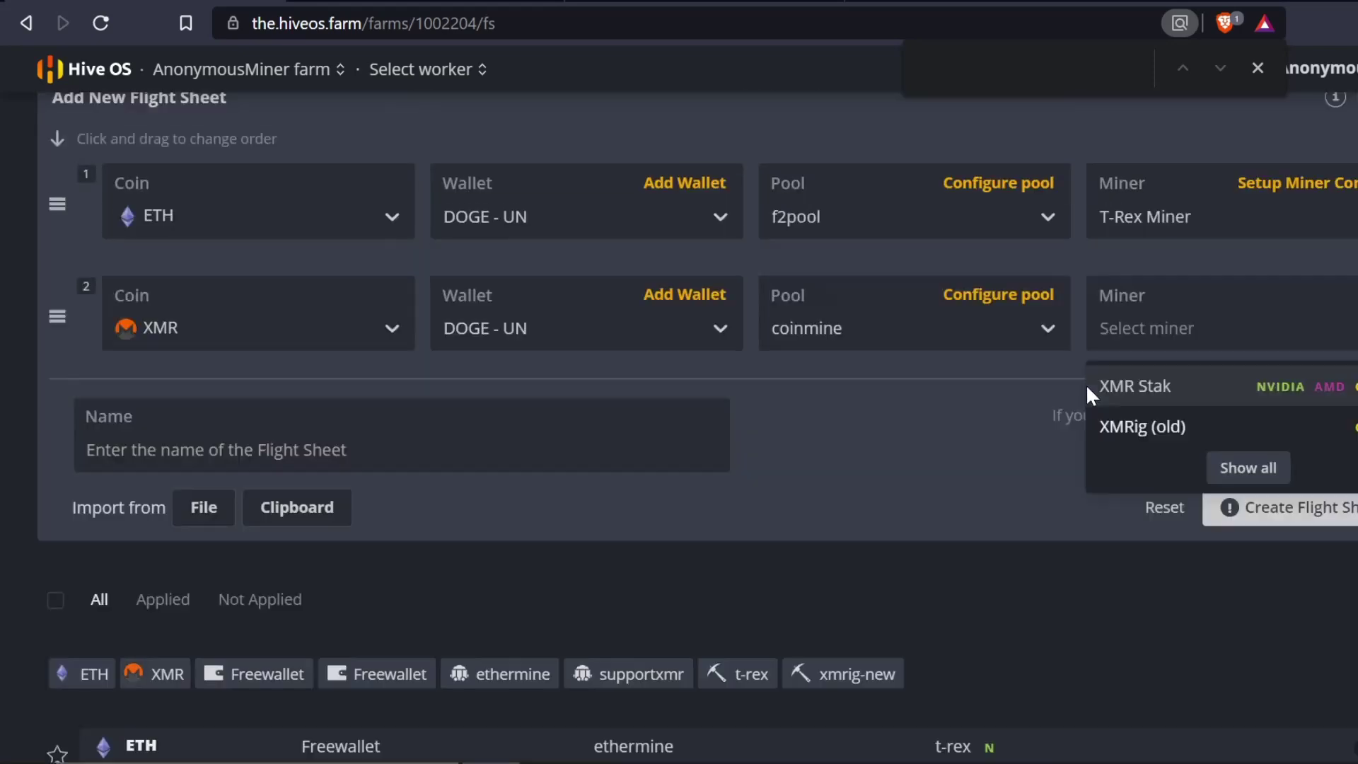
scroll(1085, 389, "up", 2)
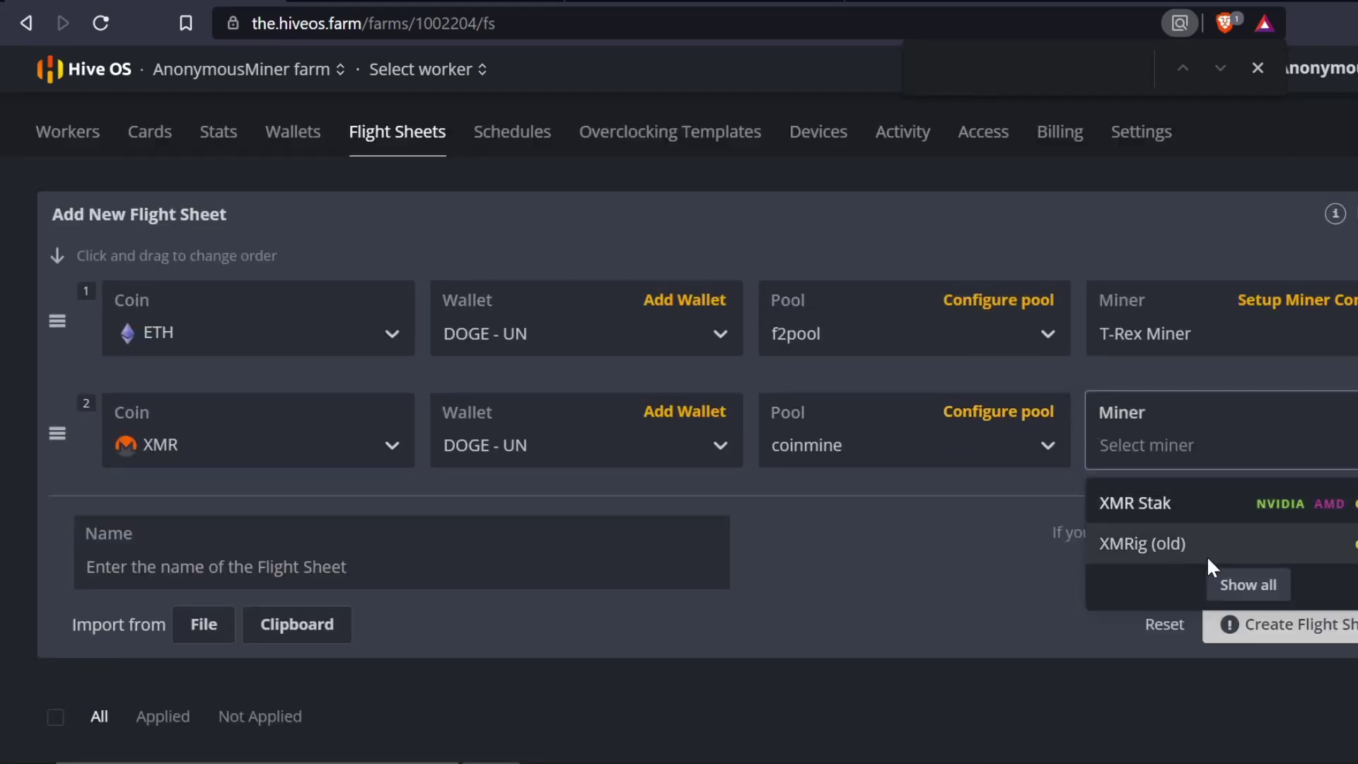
left_click(1231, 579)
scroll(1212, 621, "down", 5)
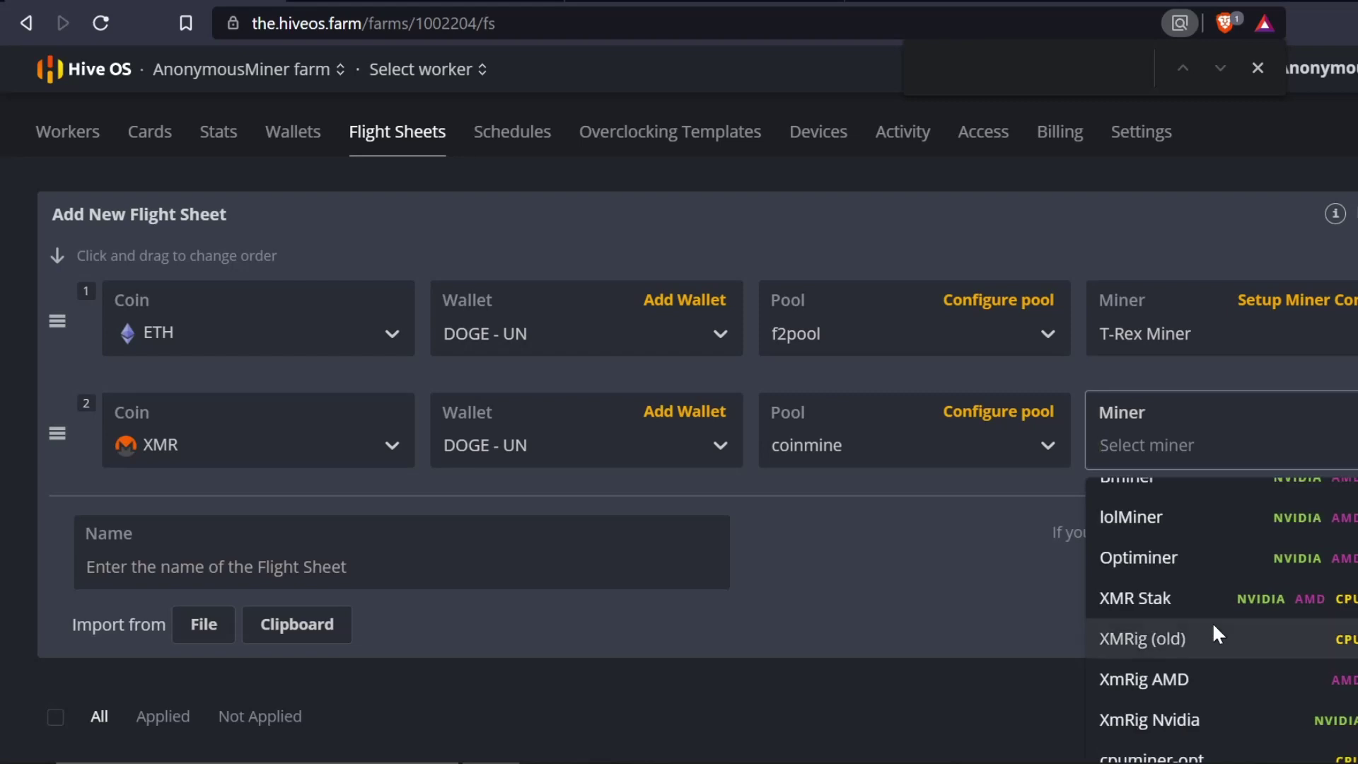
scroll(1182, 647, "down", 2)
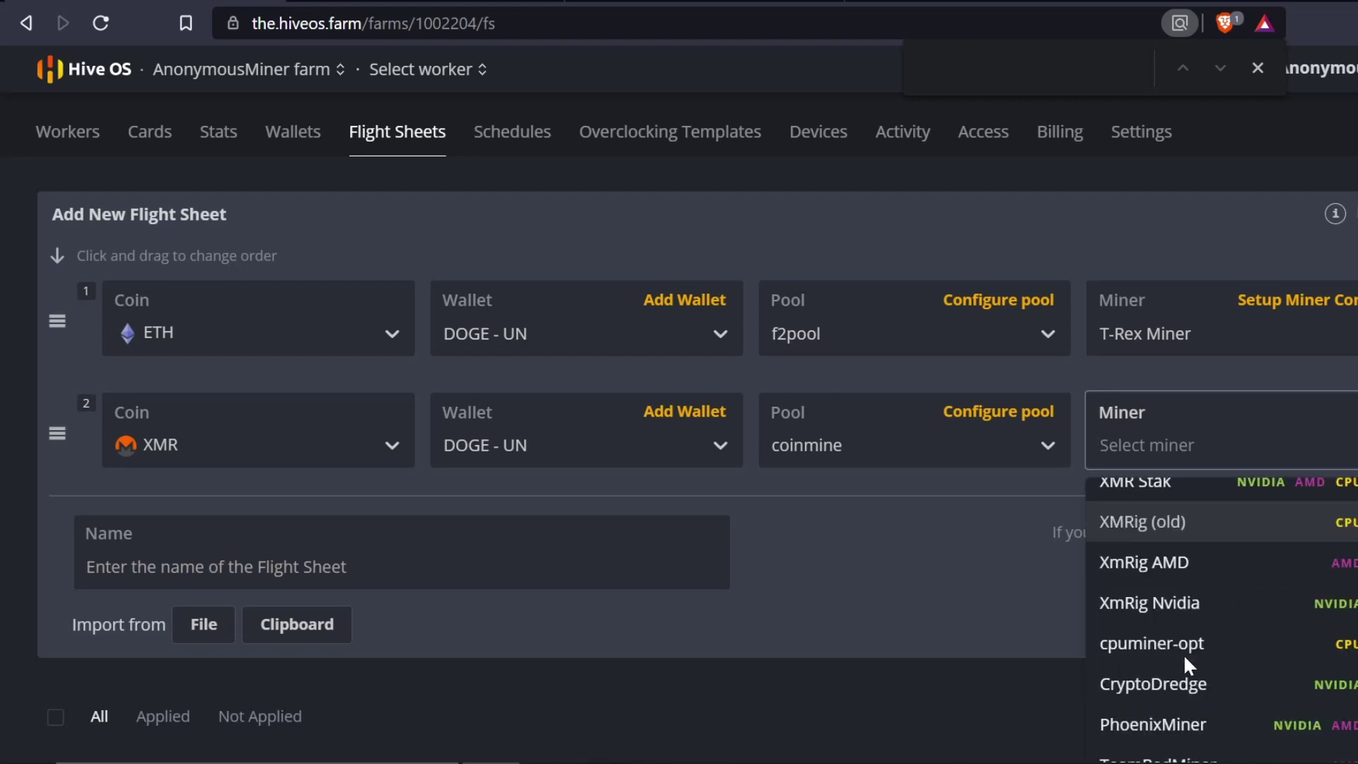
scroll(1202, 580, "down", 5)
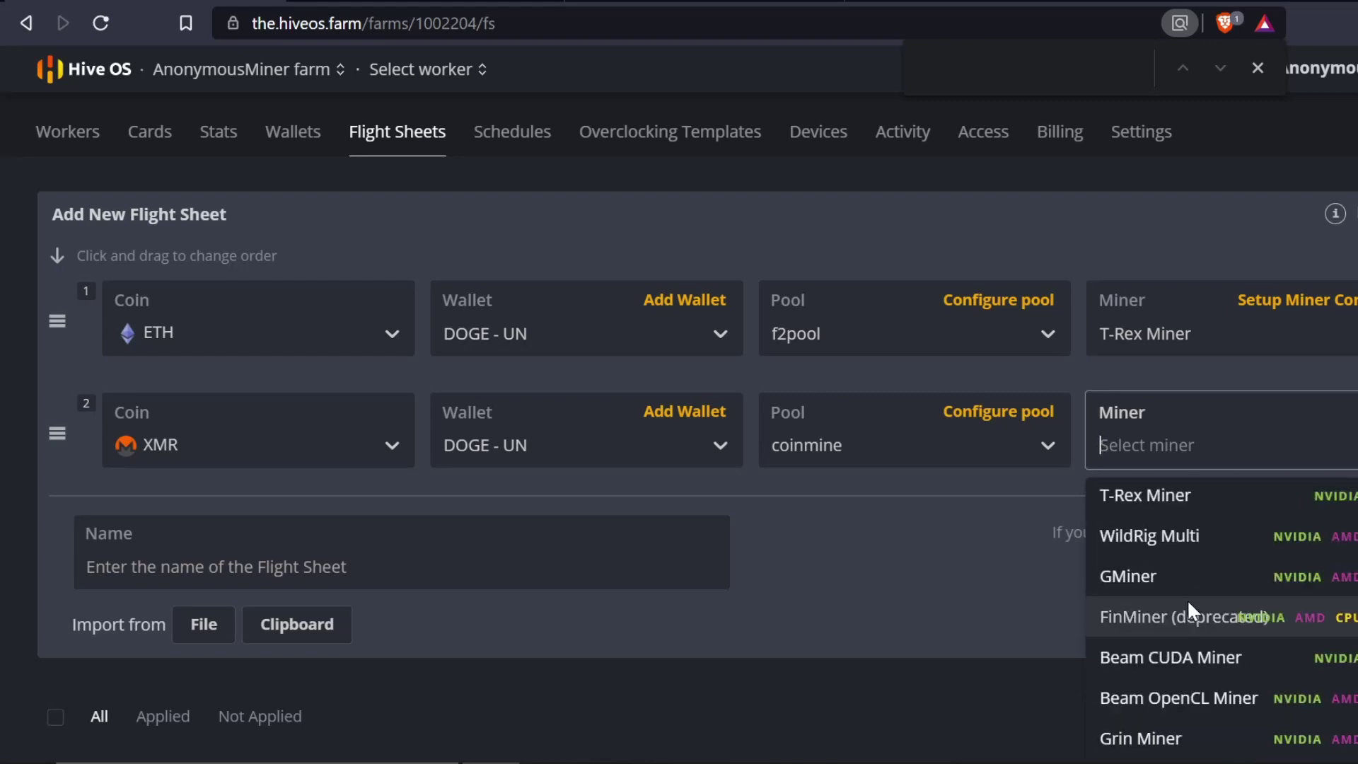
scroll(1266, 619, "down", 2)
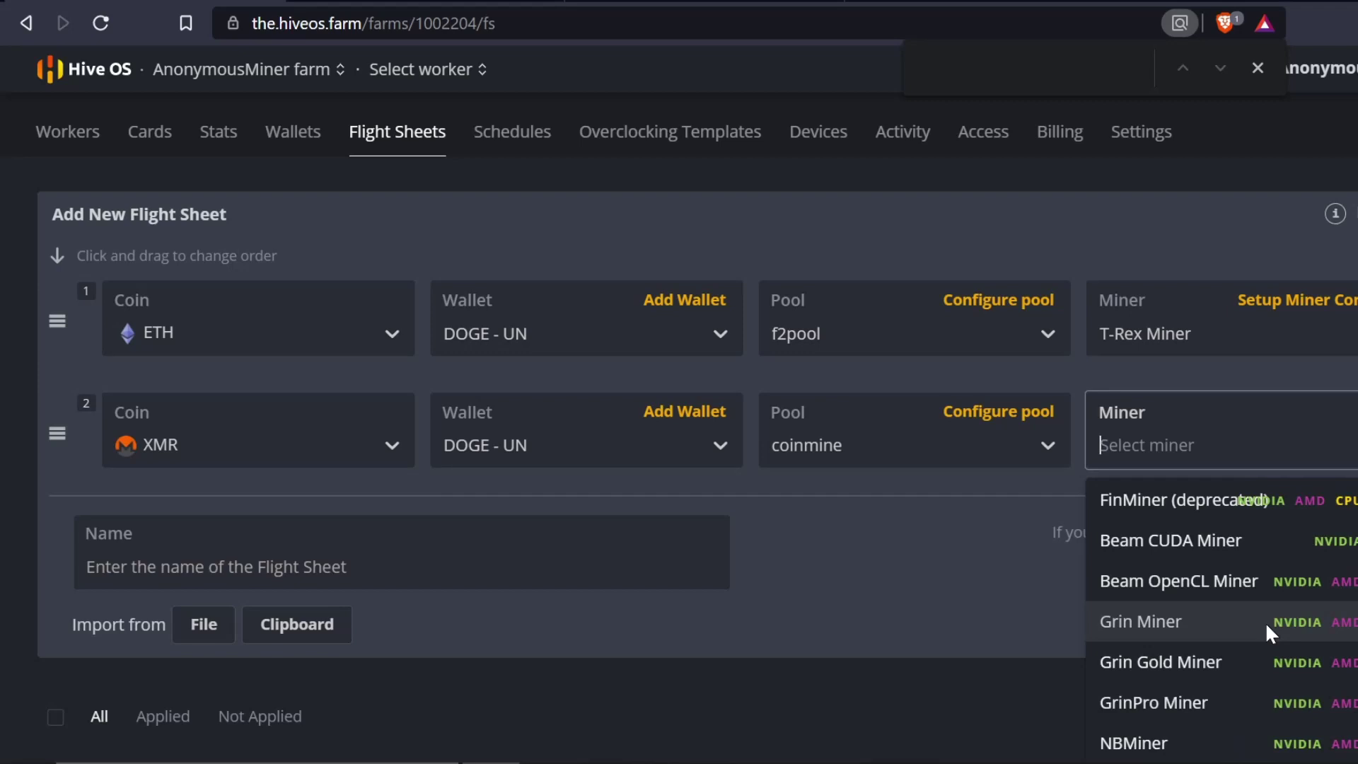
left_click(834, 569)
left_click(1018, 413)
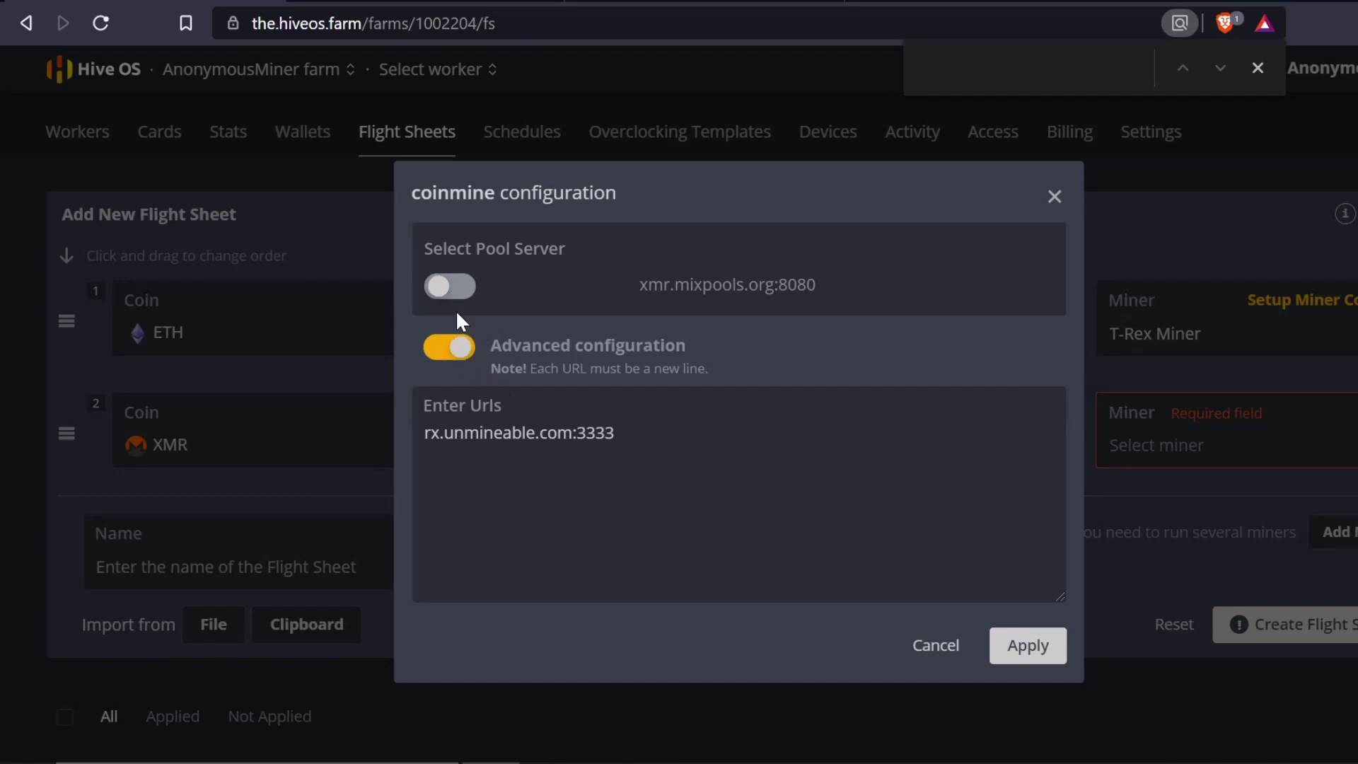
- Clear the coinmine server URL, disable custom URLs, and close the settings without saving
left_click(942, 644)
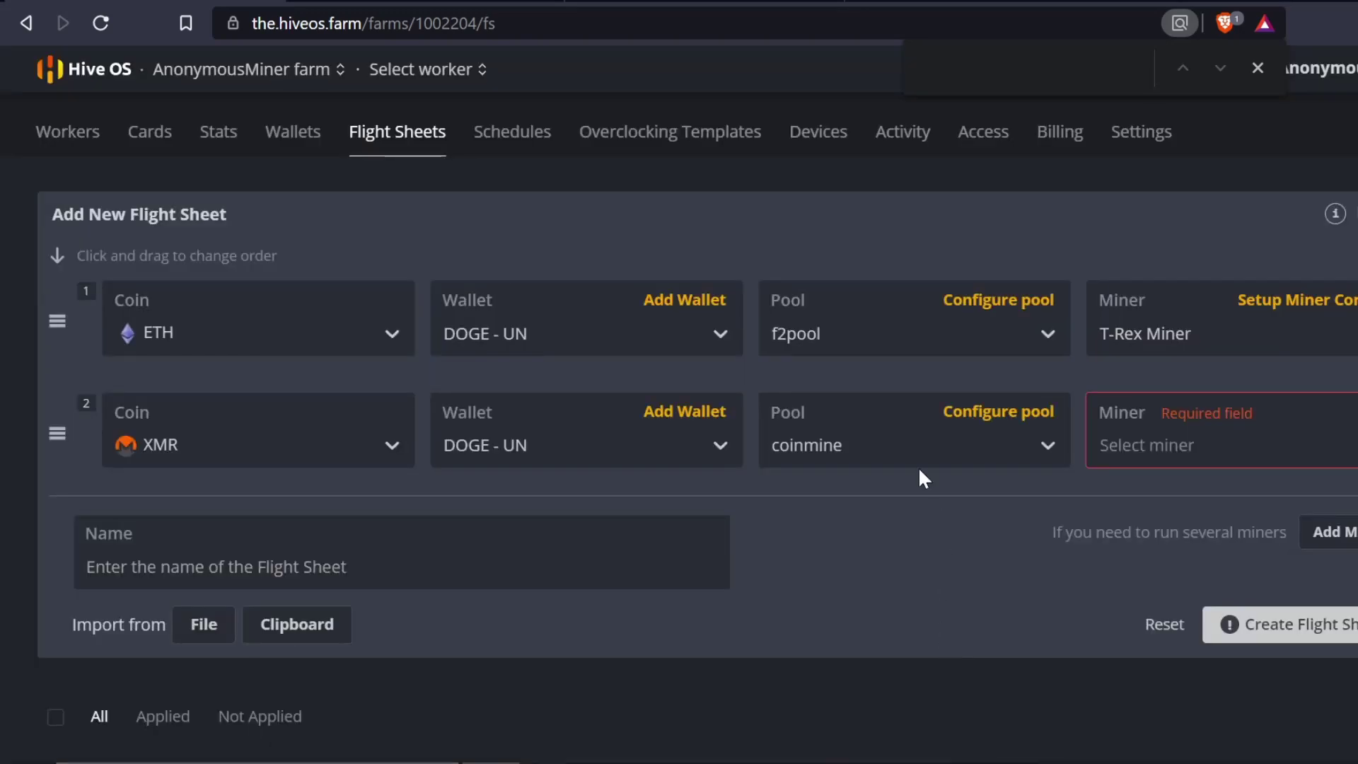
left_click(979, 417)
key("ctrl+a")
key("ctrl+c")
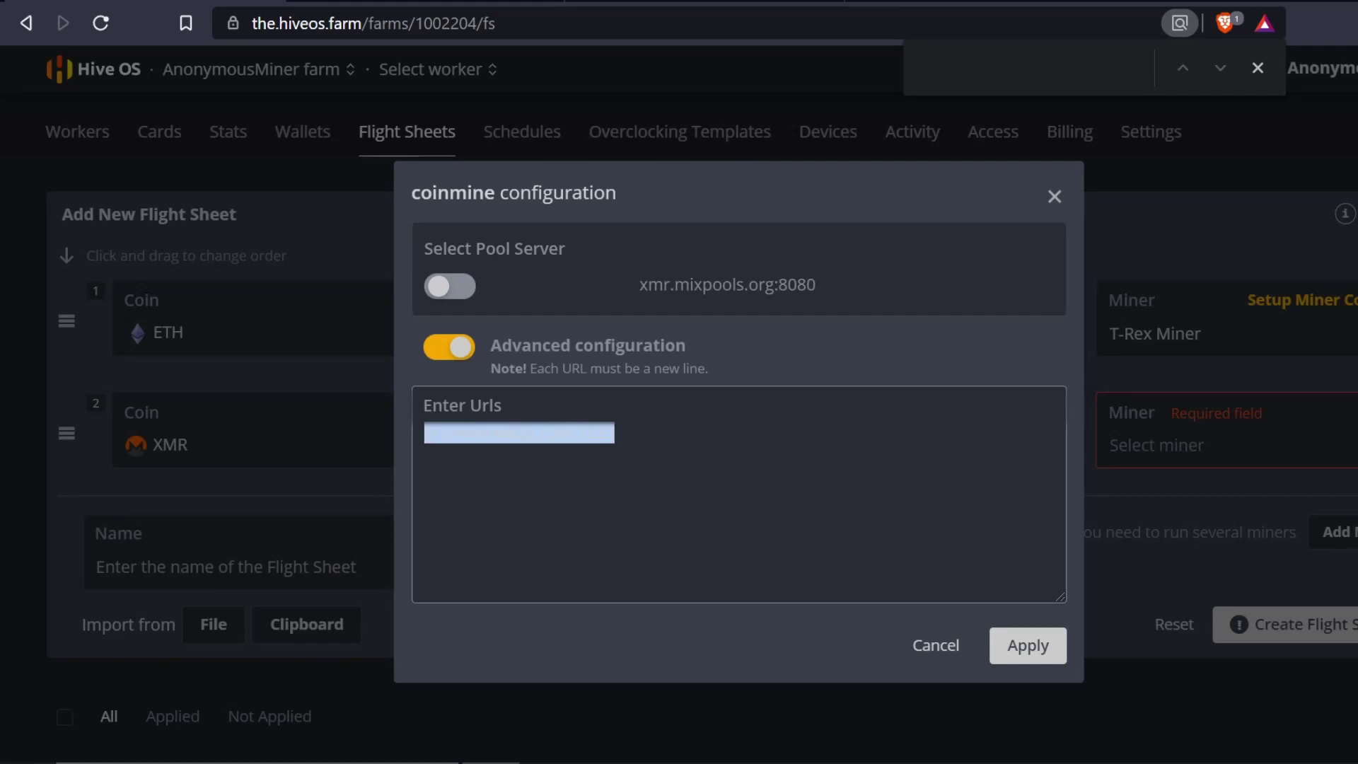
key("BackSpace")
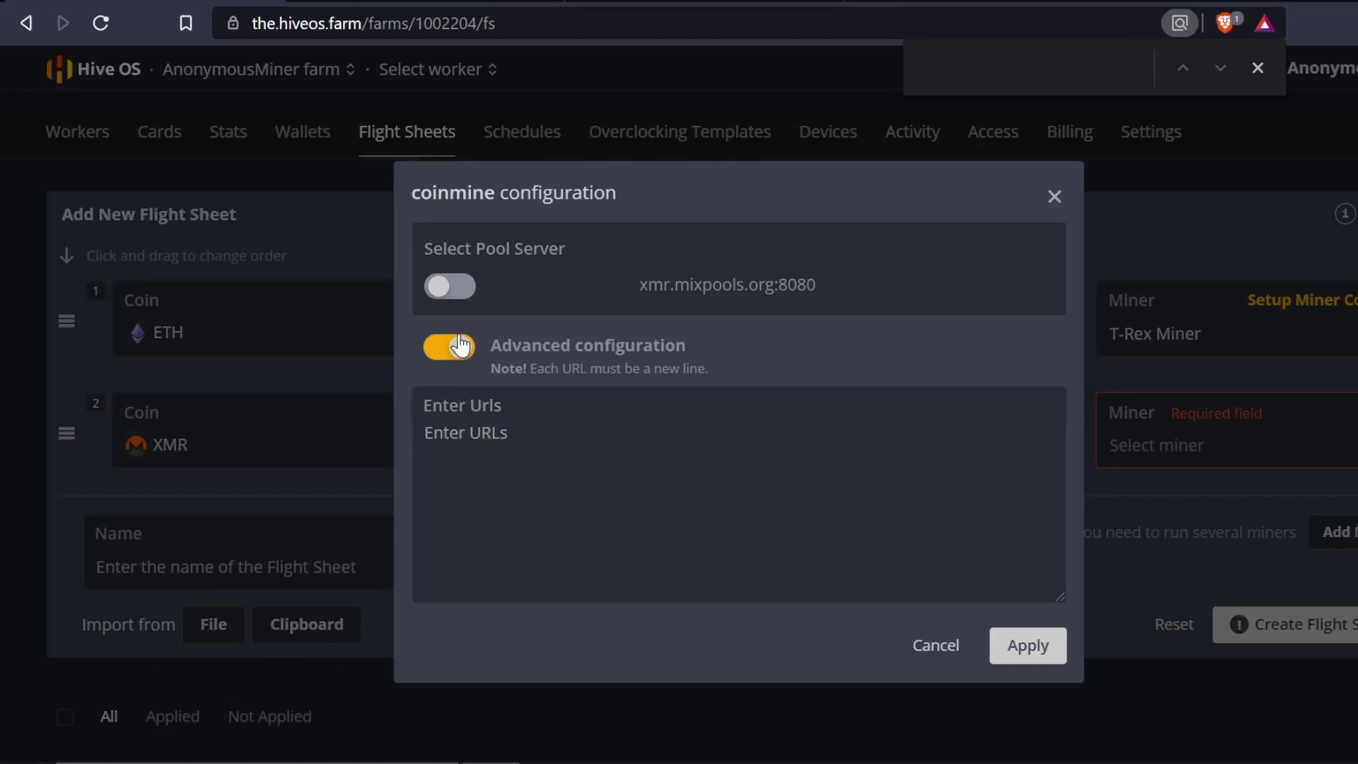
left_click(440, 346)
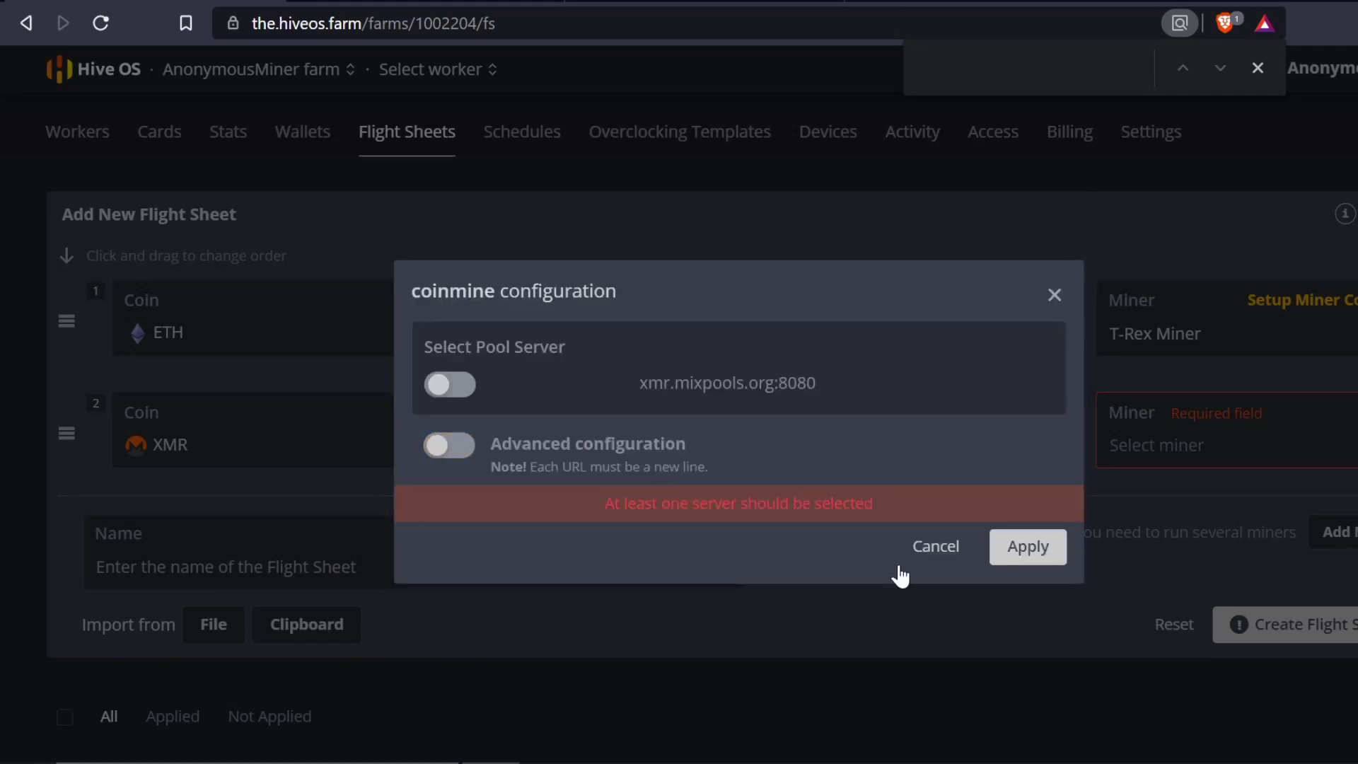
left_click(937, 548)
left_click(998, 411)
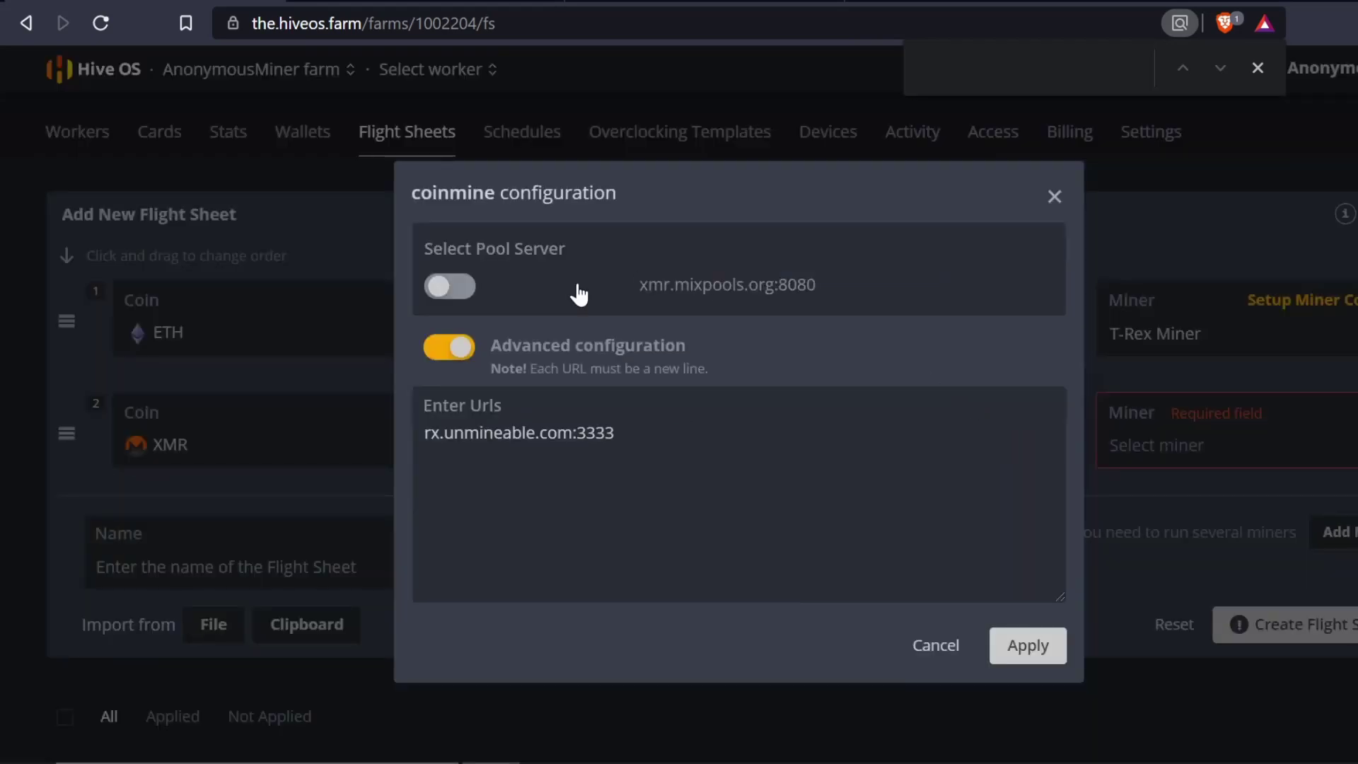
left_click(935, 643)
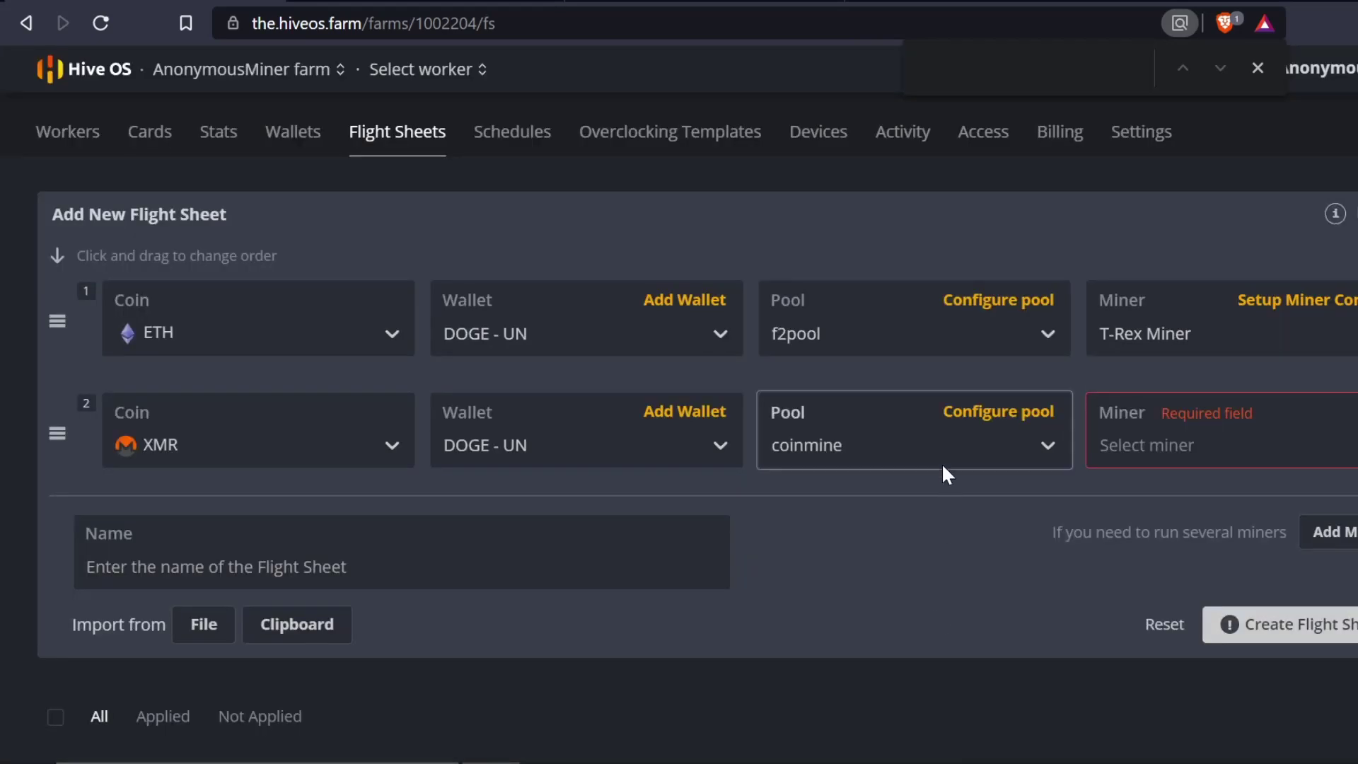
left_click(940, 462)
- Switch the XMR row to the 2miners pool with server URL rx.unmineable.com:3333
left_click(843, 427)
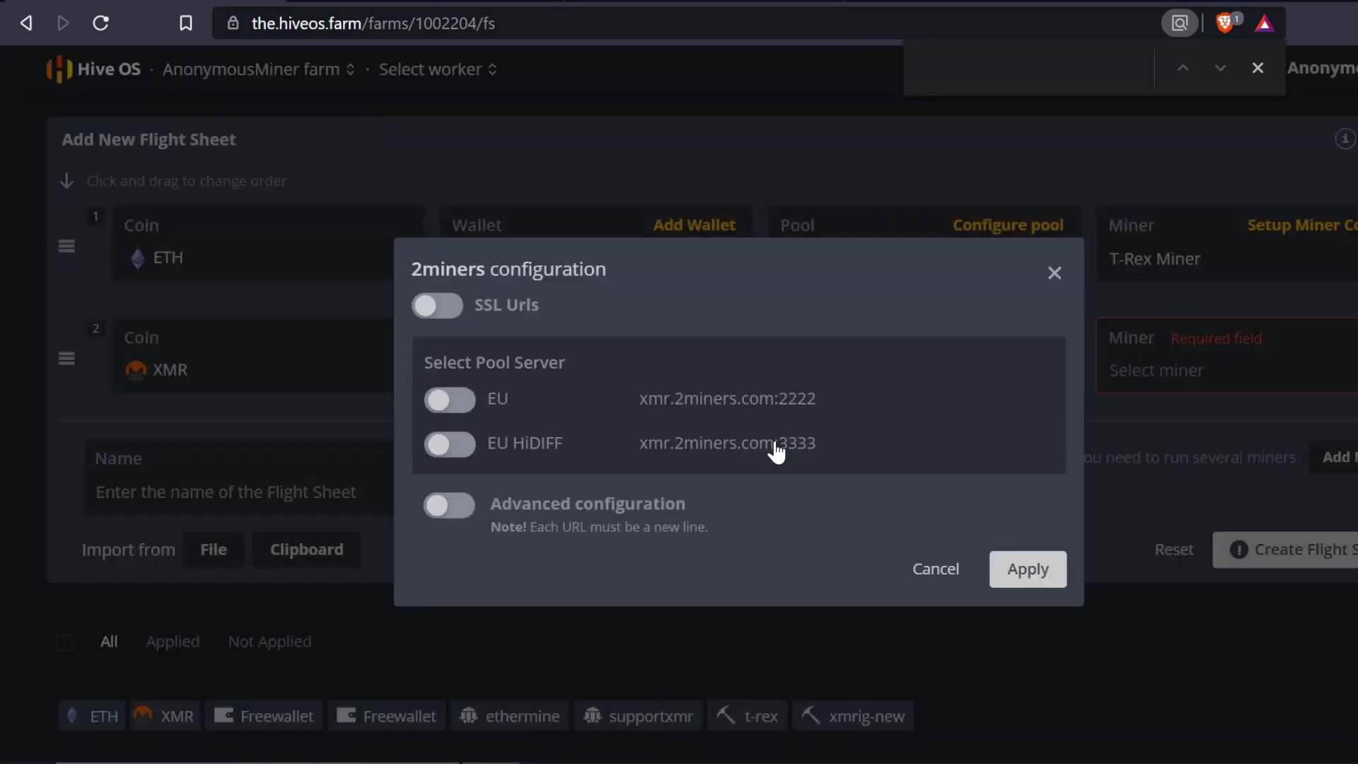
left_click(453, 505)
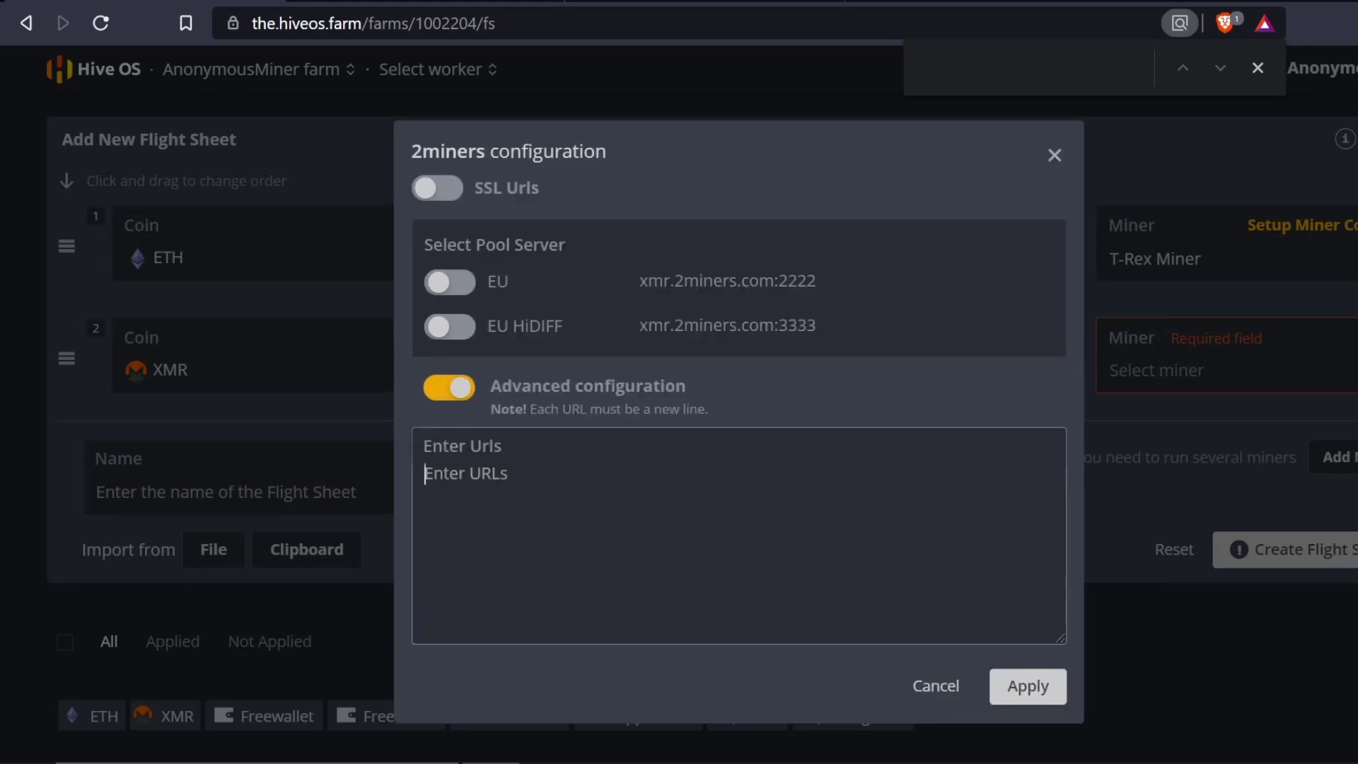
key("ctrl+v")
left_click(479, 467)
key("ctrl+v")
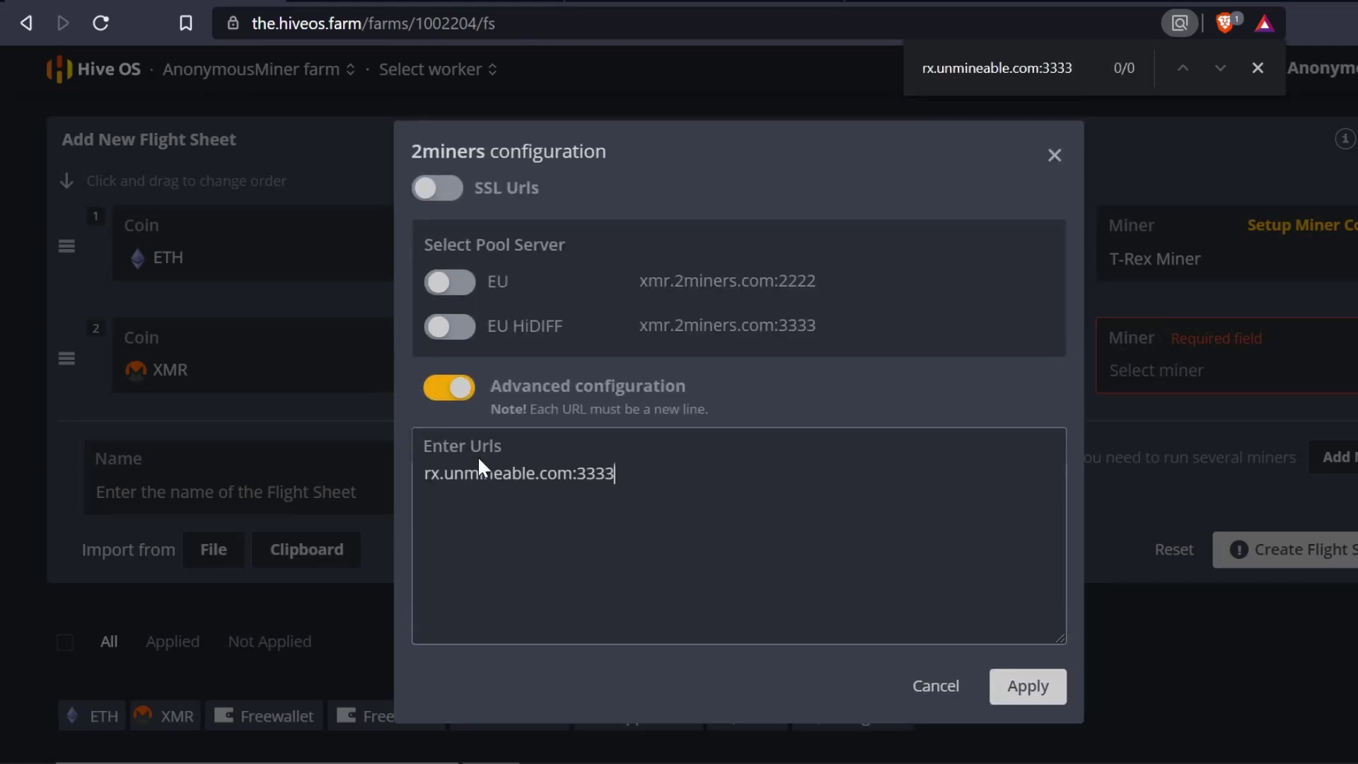
left_click(1052, 690)
- Choose XMRig (new) as the XMR miner and recheck the 2miners URL settings
left_click(1198, 382)
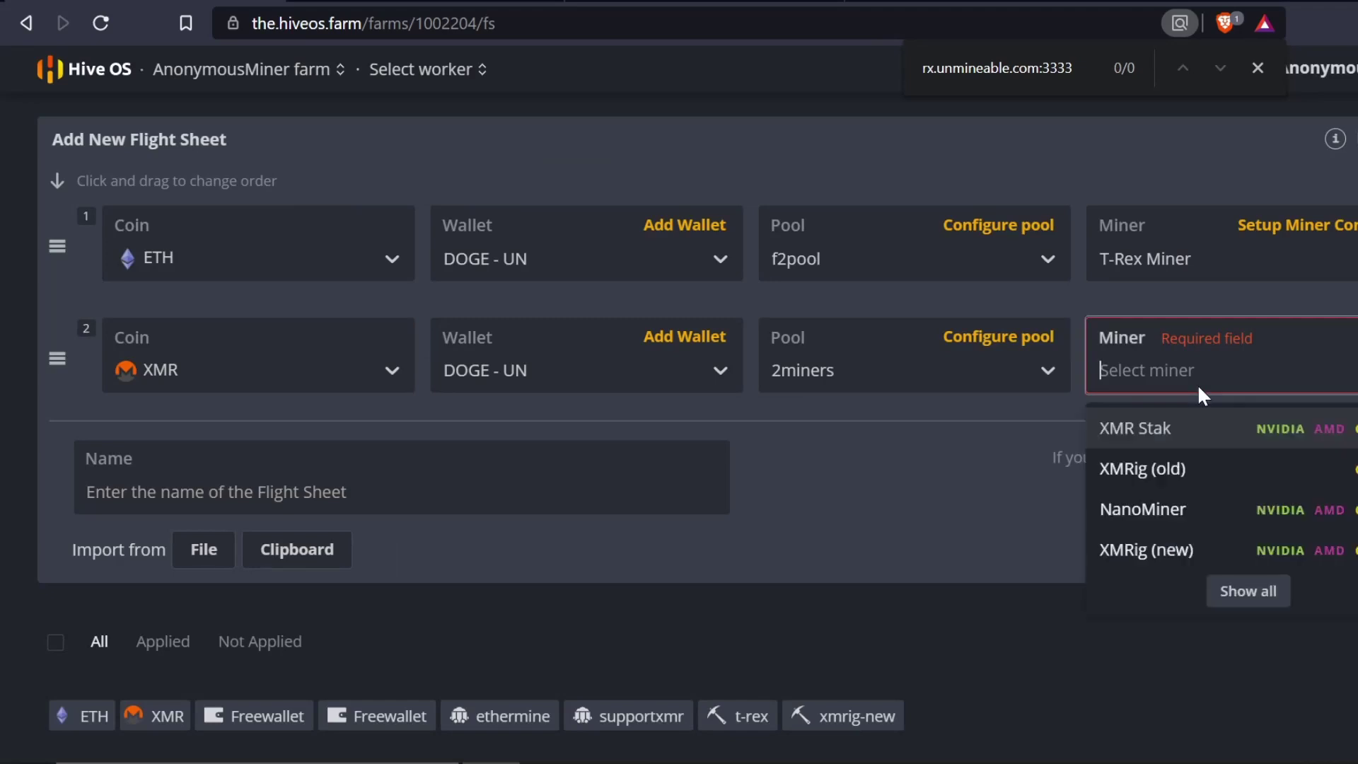
left_click(1167, 543)
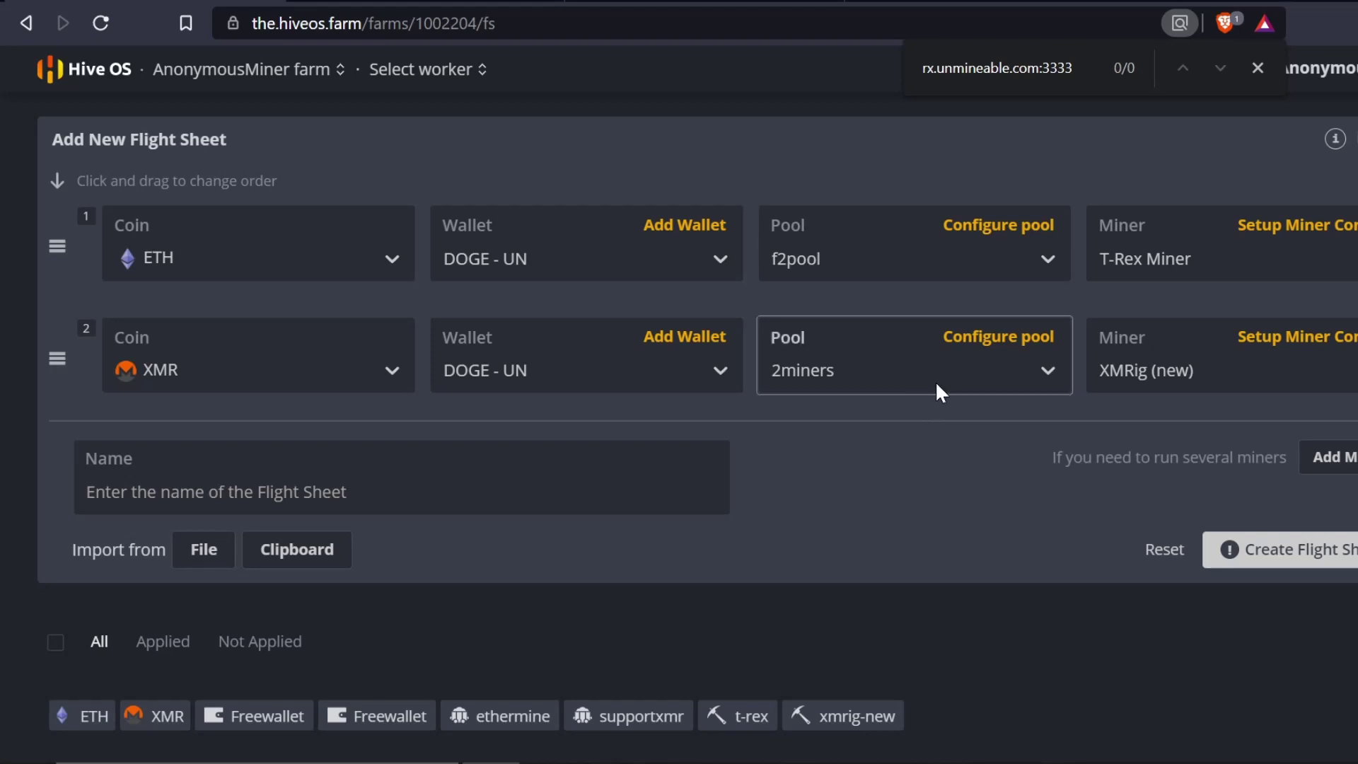
left_click(828, 386)
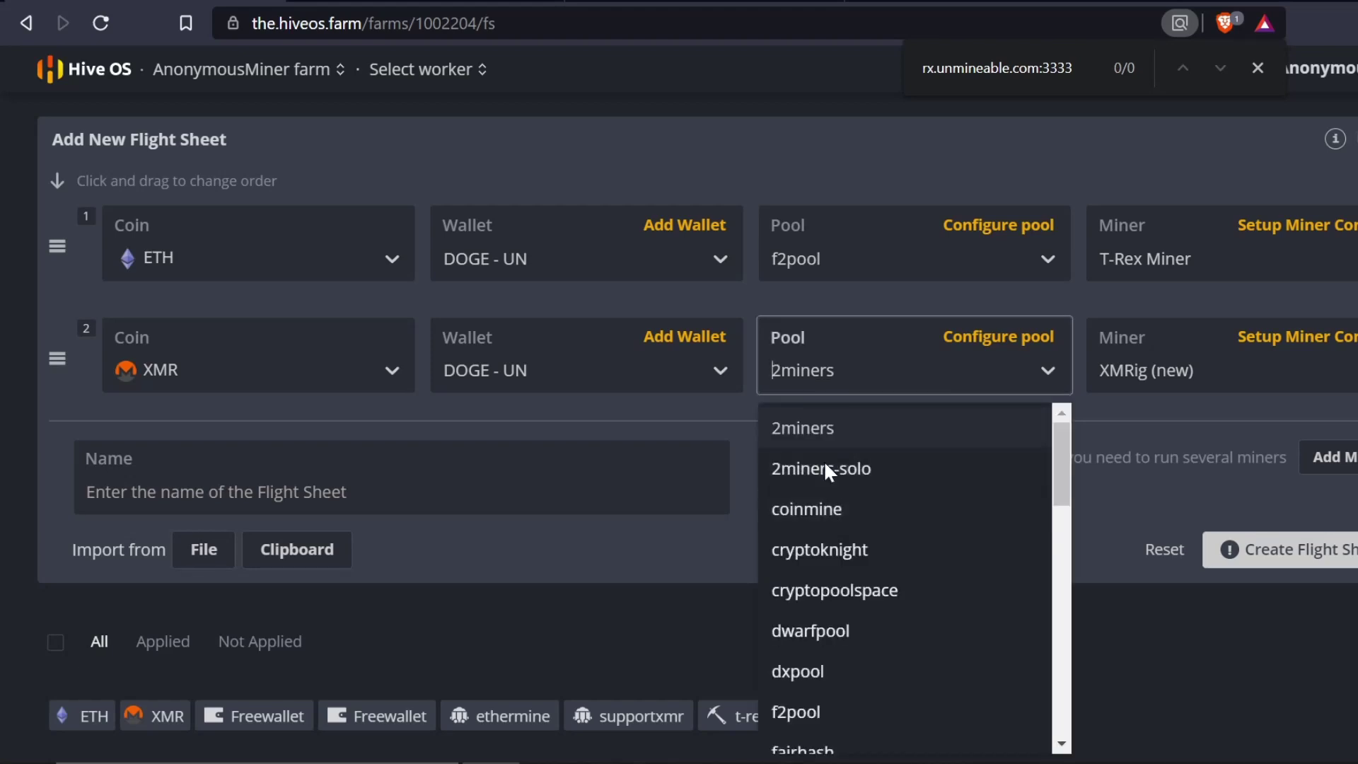
left_click(835, 433)
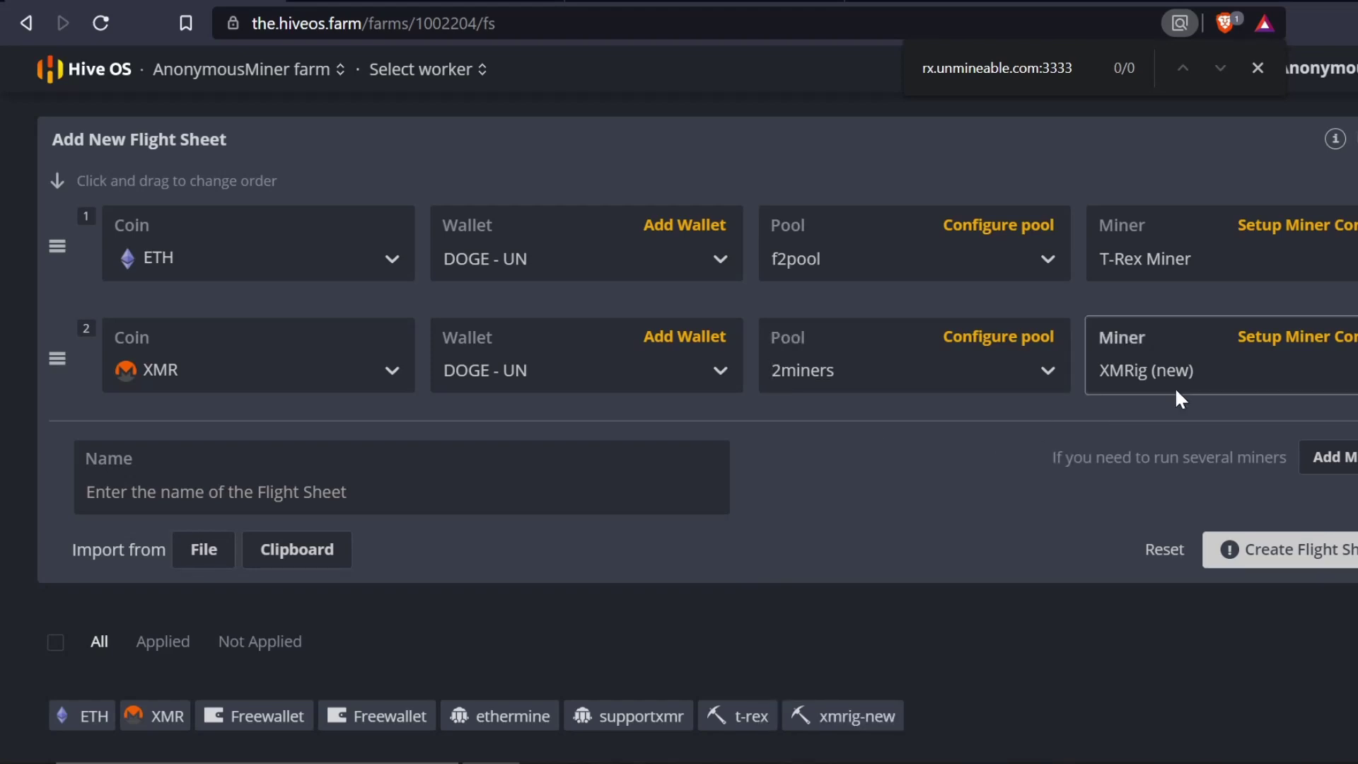
left_click(1202, 375)
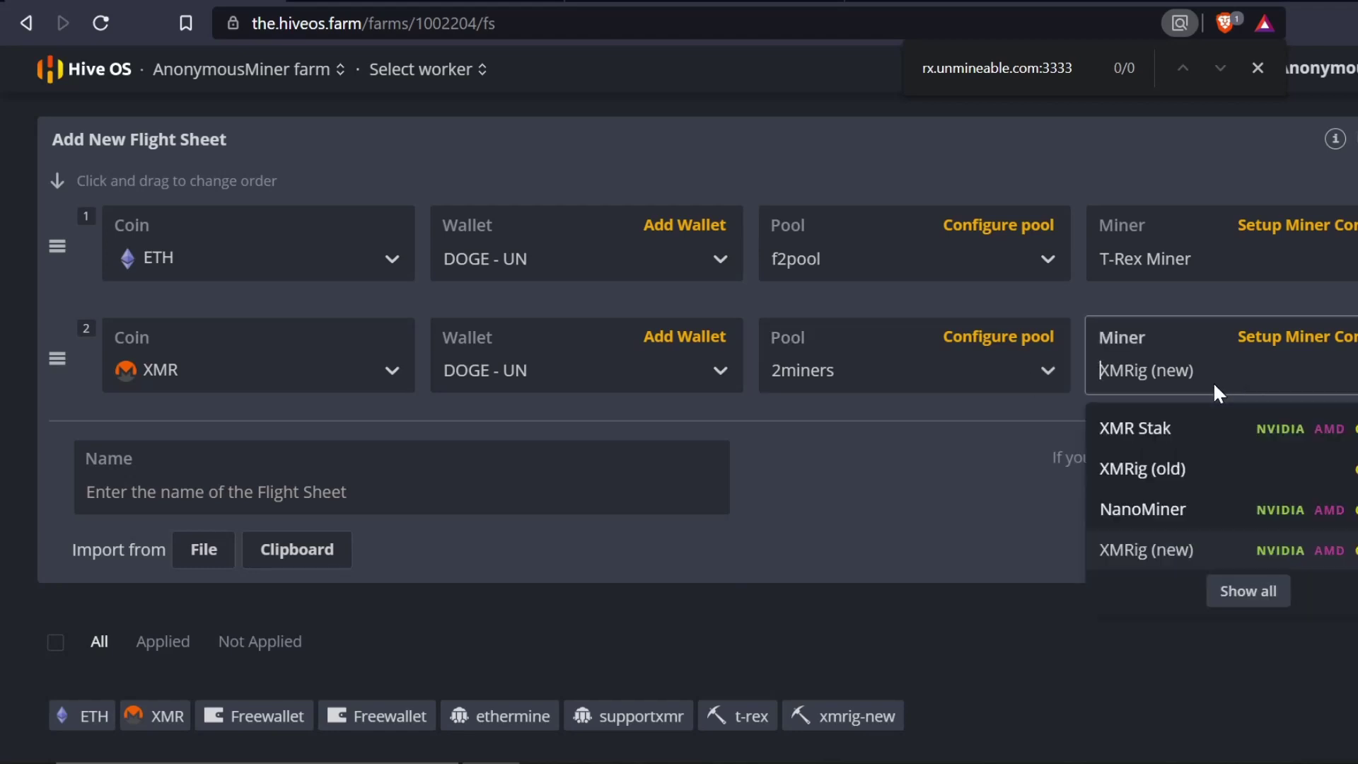
left_click(991, 405)
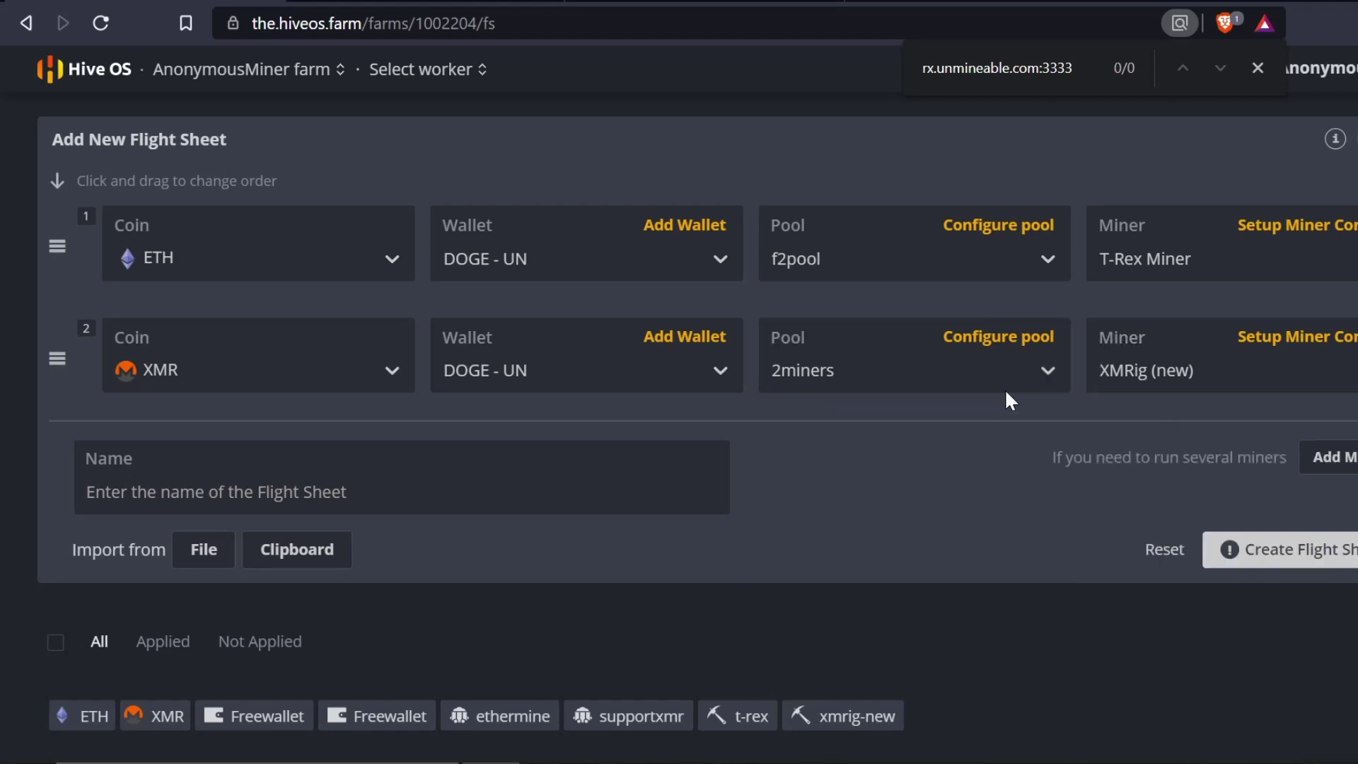
left_click(1004, 378)
left_click(1001, 339)
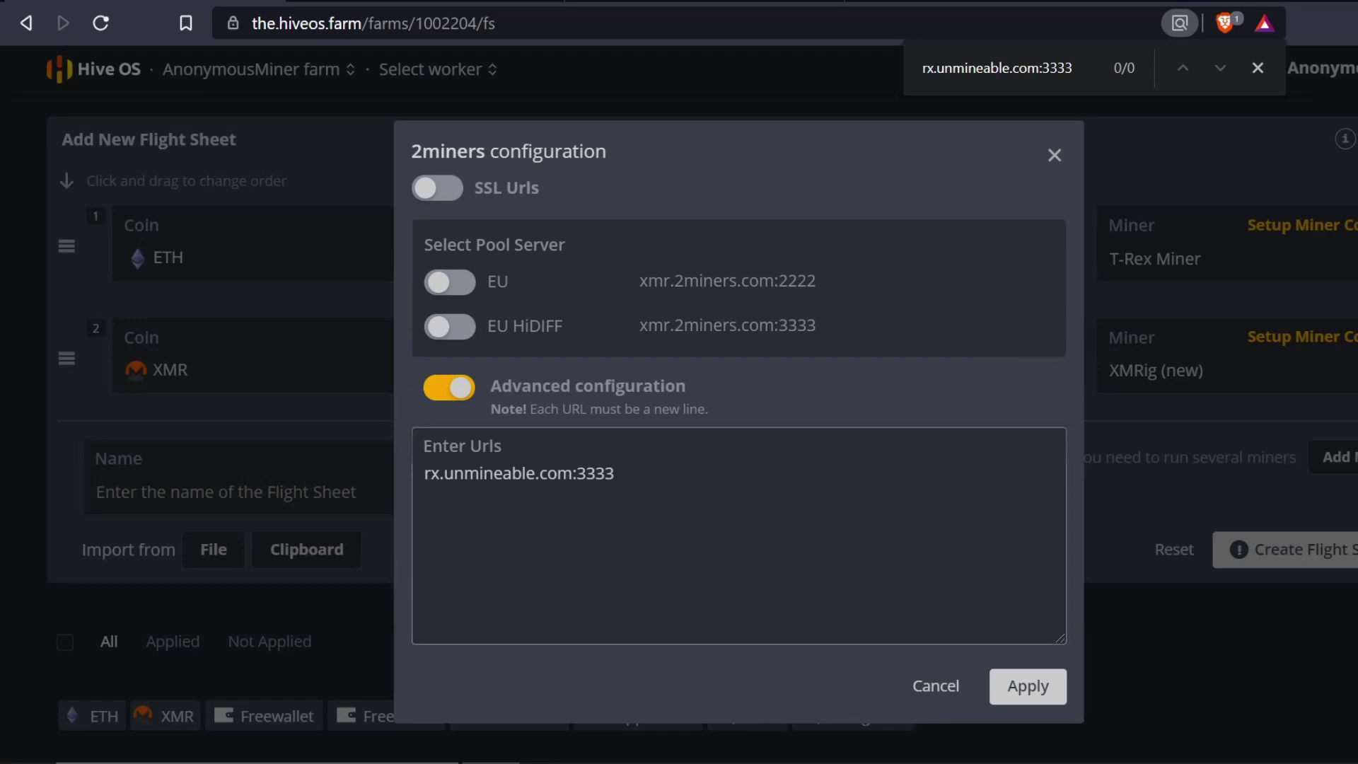
left_click(1000, 689)
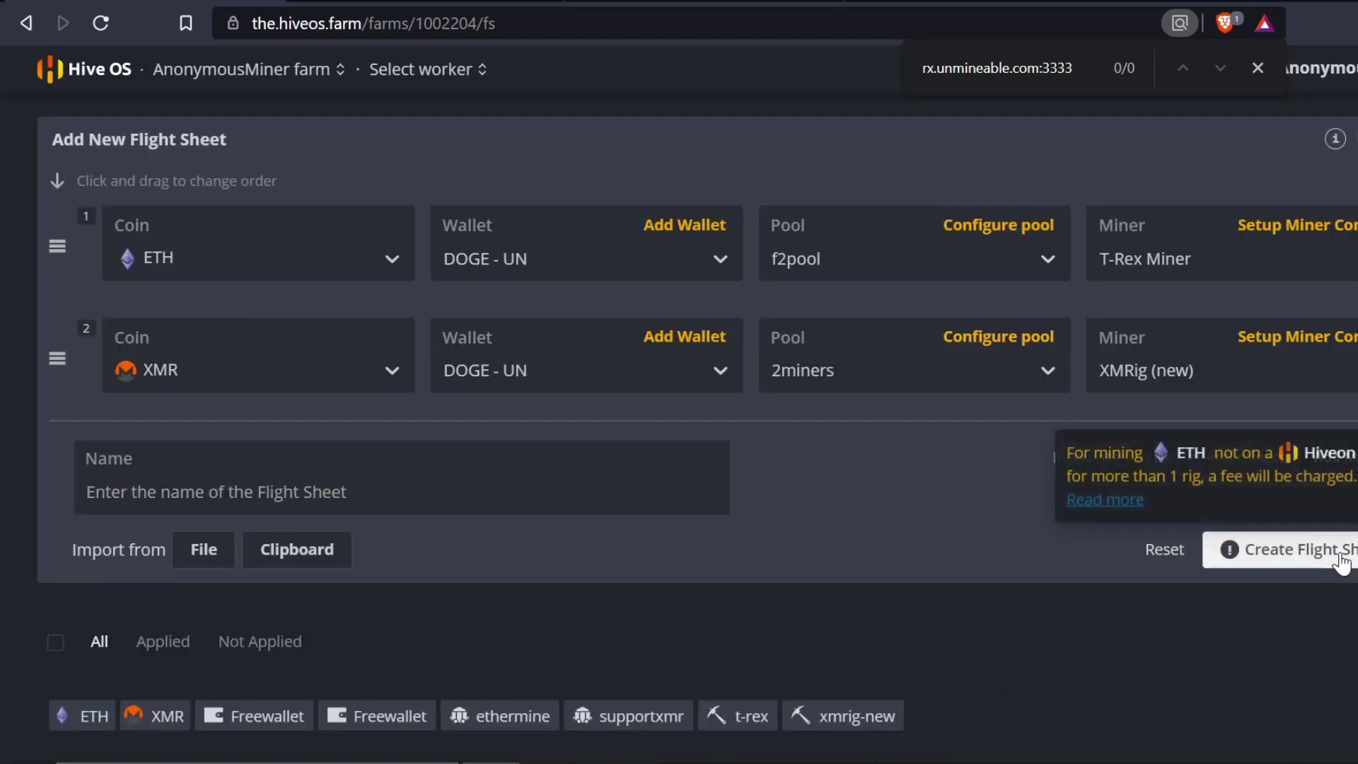
- Create the DOGE - UN flight sheet
left_click(1272, 550)
scroll(916, 584, "down", 1)
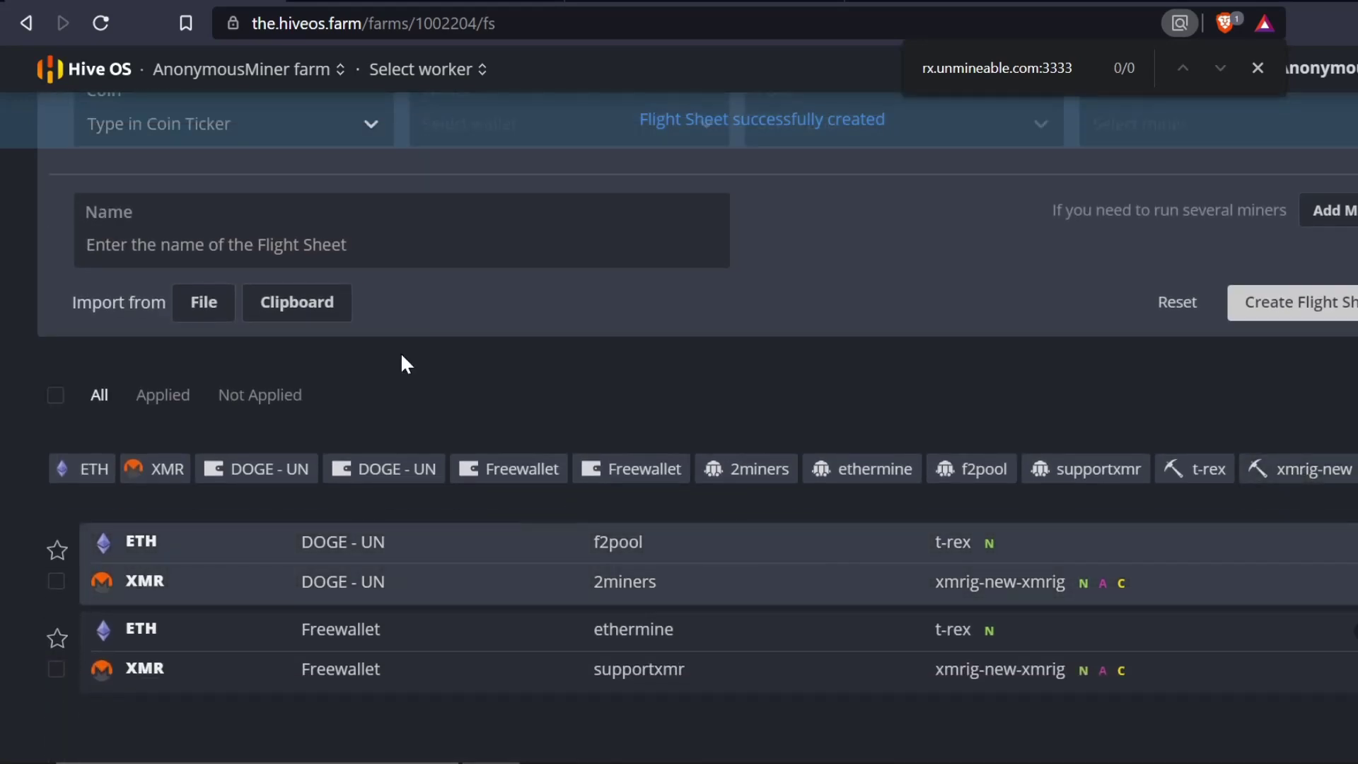
scroll(400, 358, "up", 5)
- Open the 3070 Ftw3 worker's overview and check its ETH hashrate and ethermine pool
left_click(417, 70)
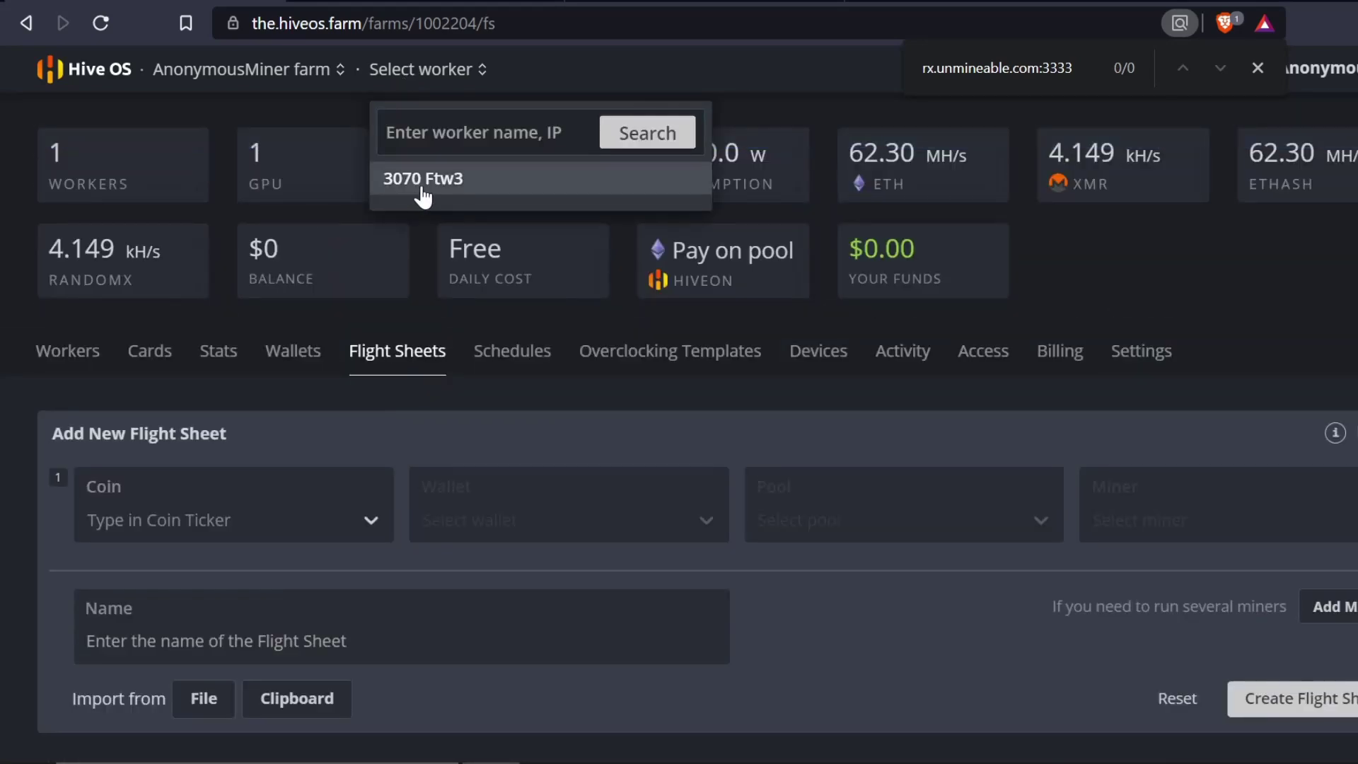
left_click(425, 179)
scroll(445, 495, "down", 2)
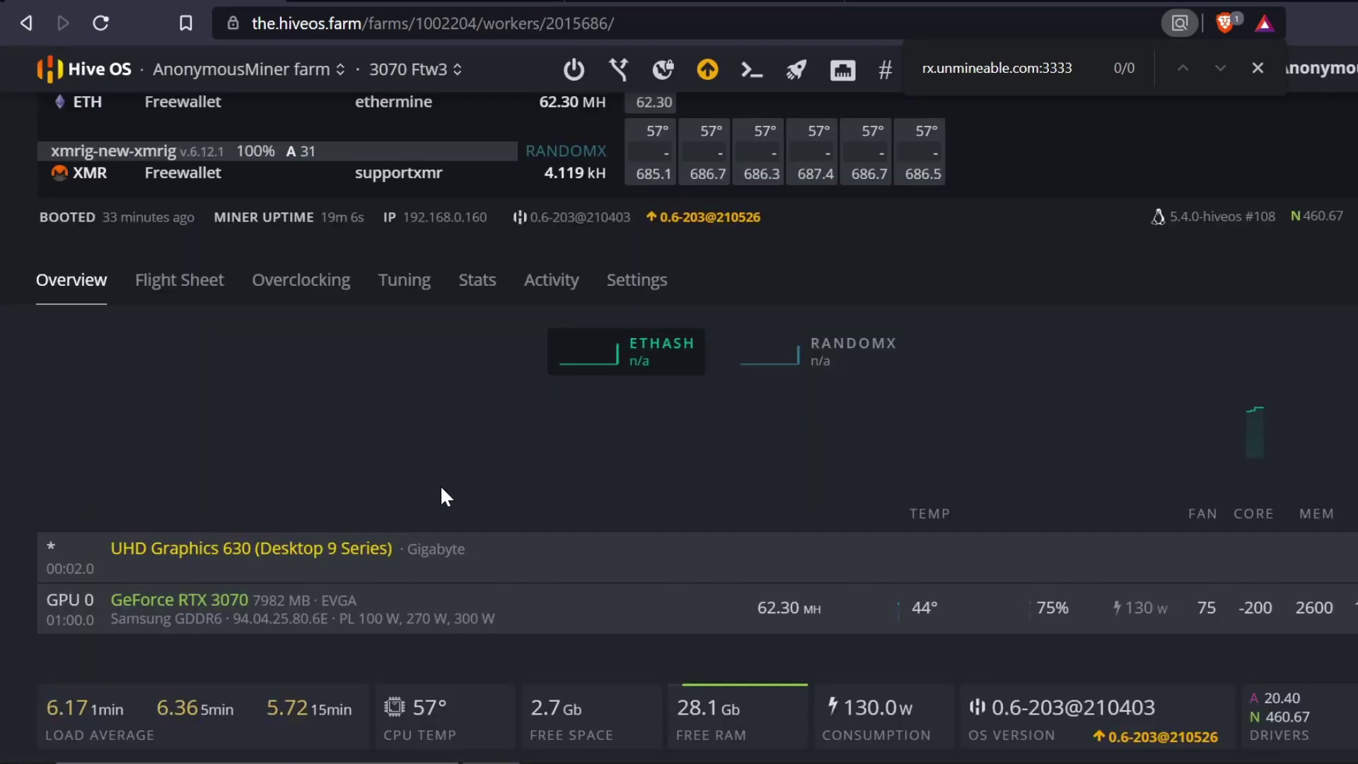
scroll(440, 485, "up", 2)
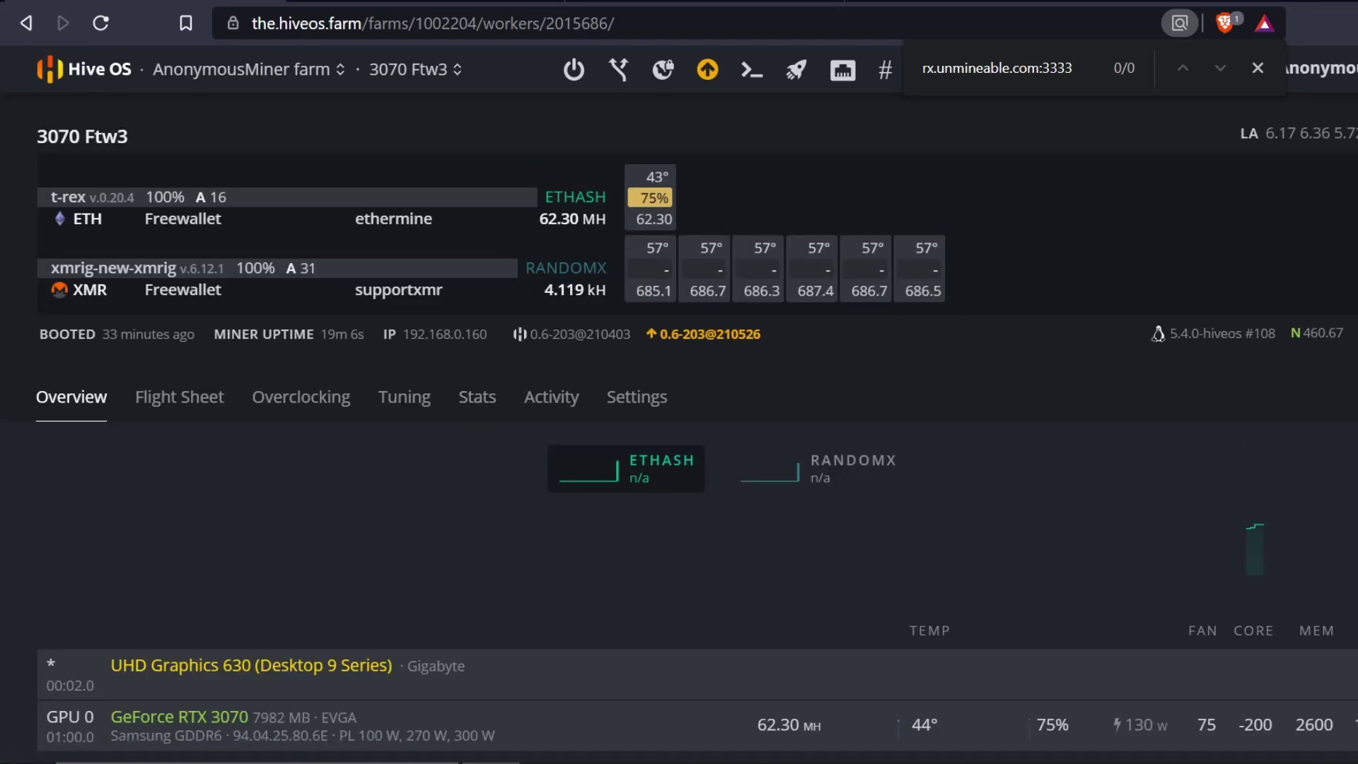
left_click_drag(549, 219, 613, 222)
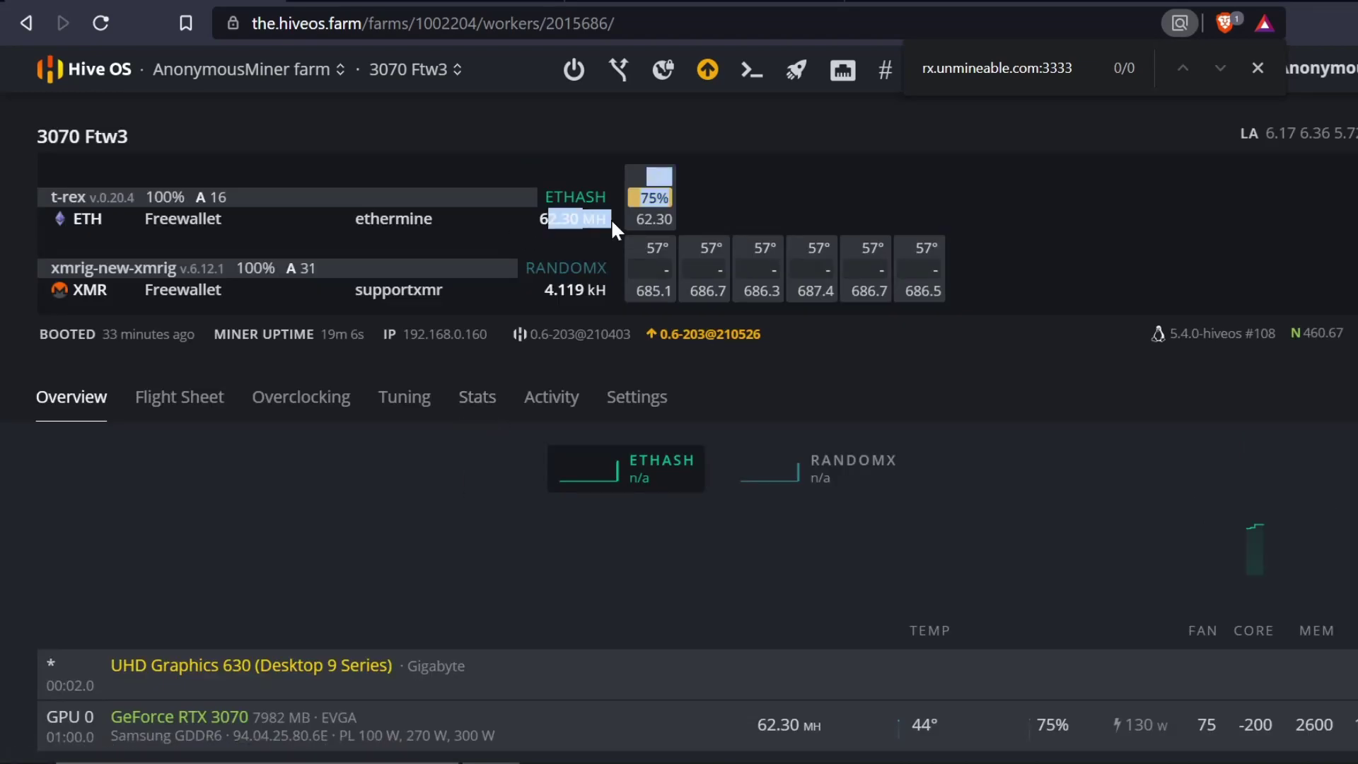
left_click(410, 238)
left_click_drag(363, 218, 424, 220)
left_click(373, 307)
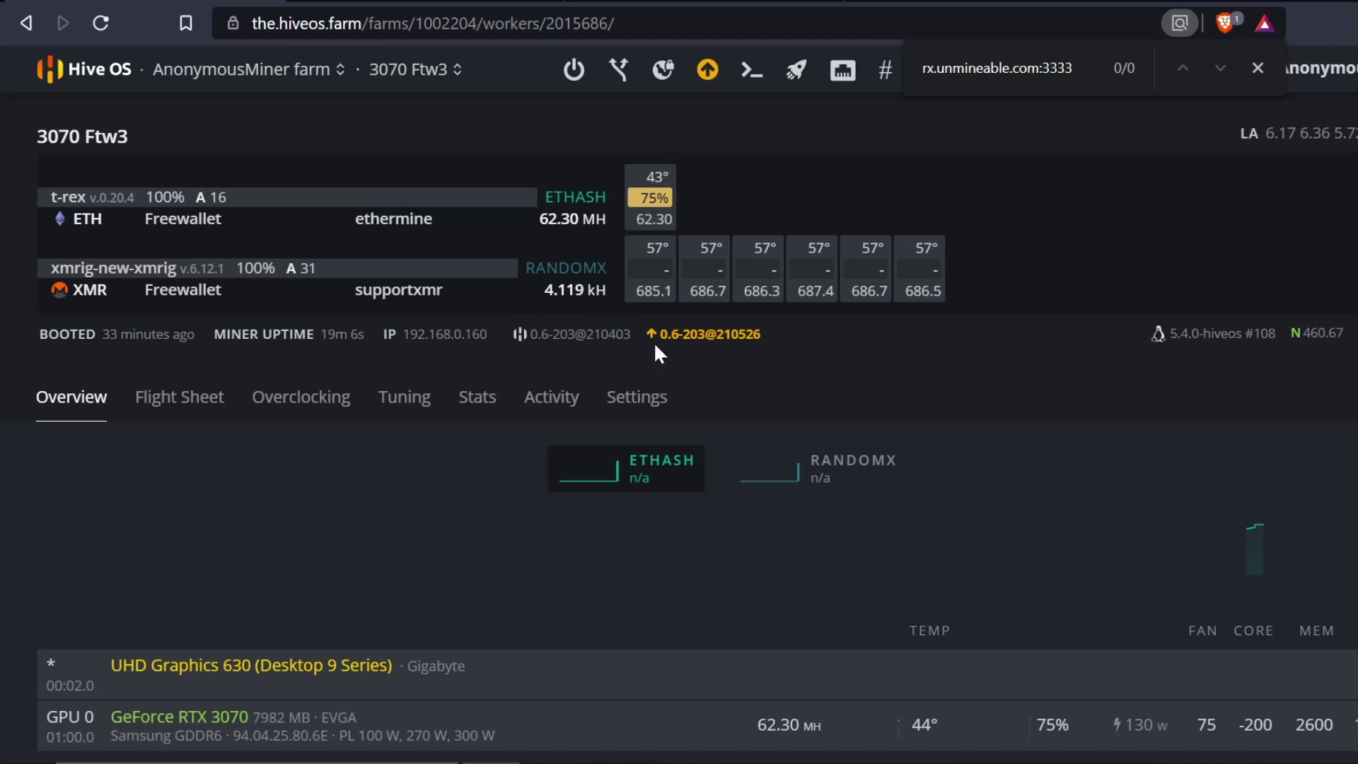
scroll(955, 453, "down", 2)
scroll(956, 452, "up", 2)
- Apply the DOGE - UN flight sheet to the 3070 Ftw3 worker, accepting the ETH fee notice
left_click(188, 405)
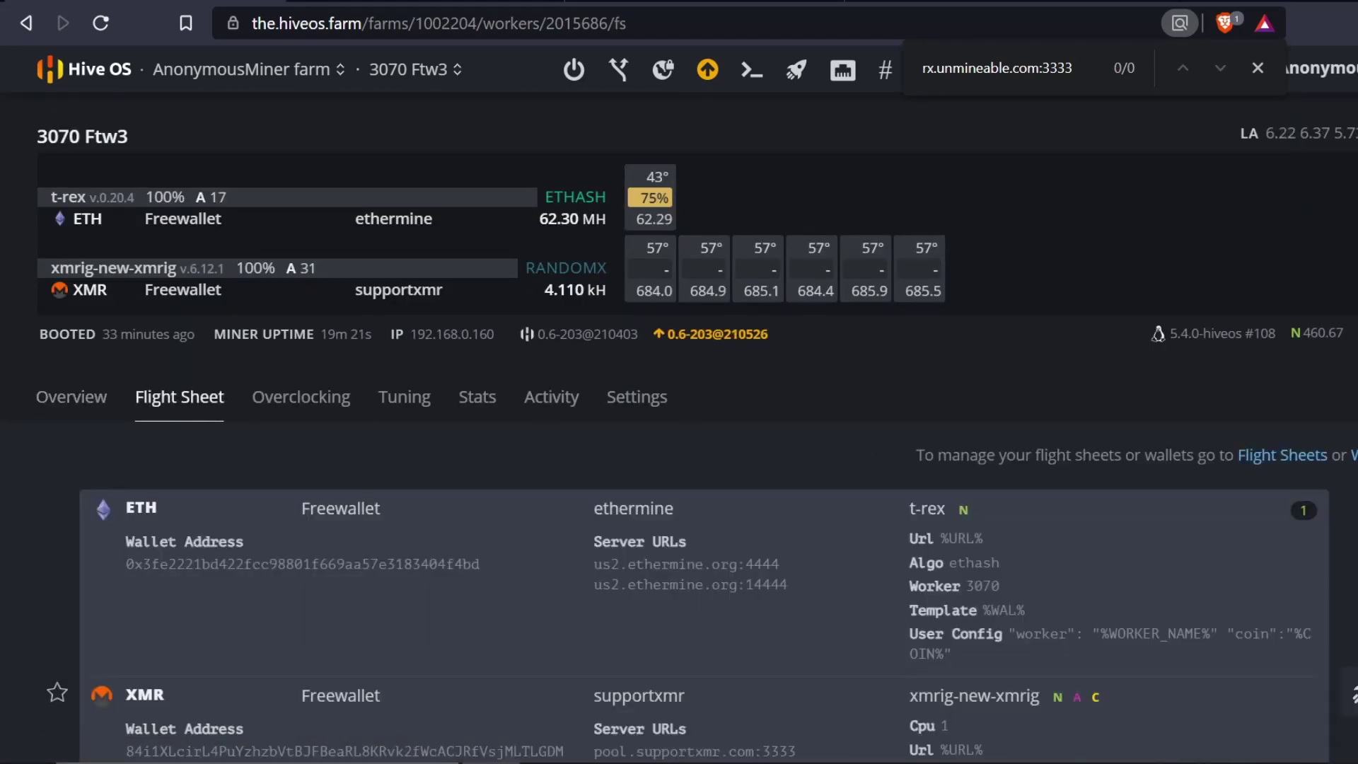
scroll(1174, 600, "down", 2)
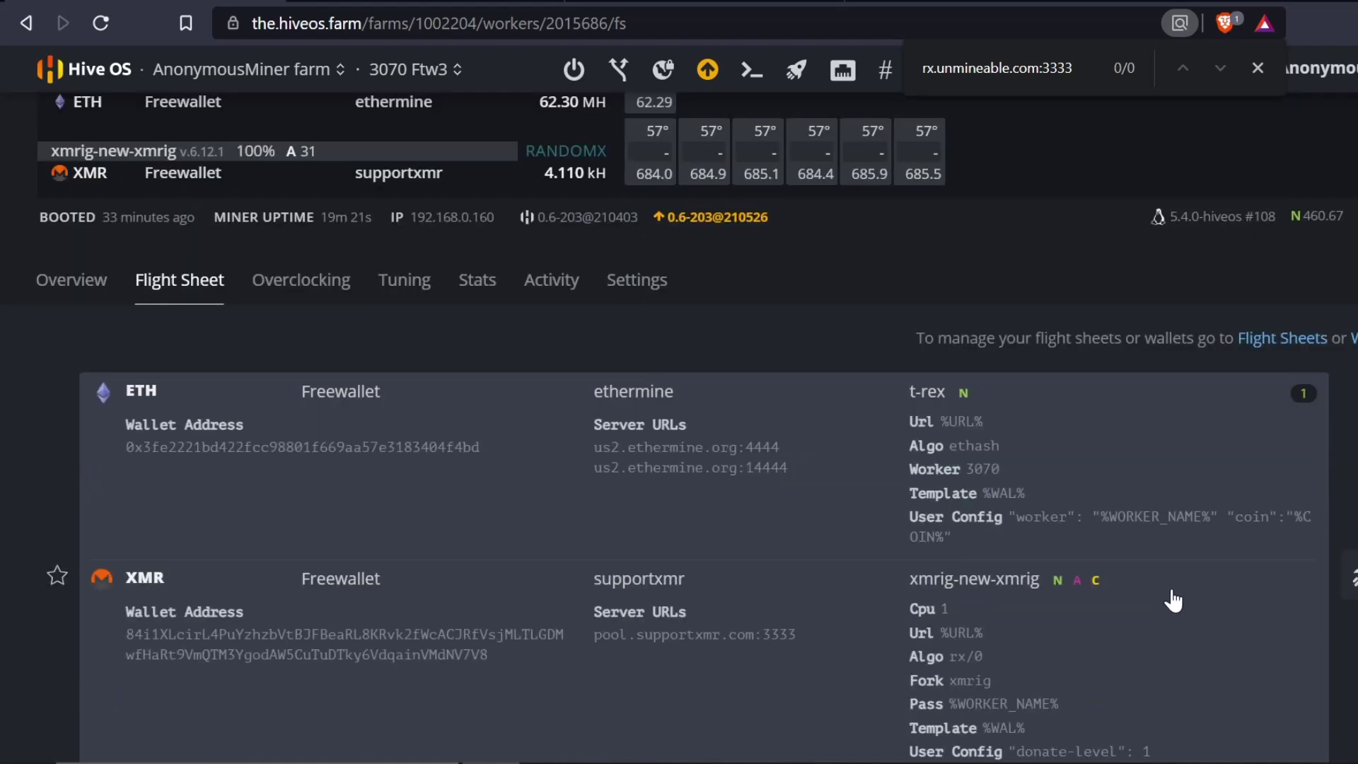
scroll(1091, 577, "down", 2)
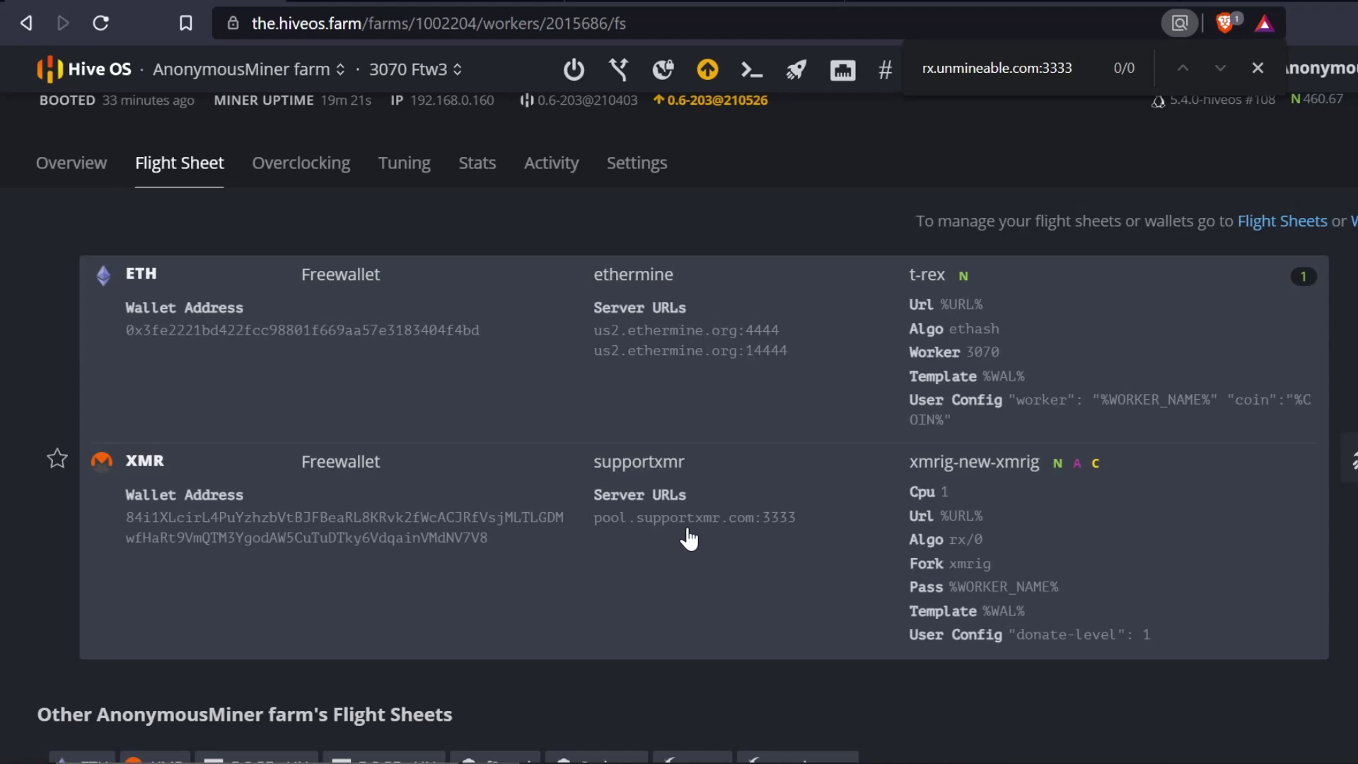
scroll(690, 540, "down", 4)
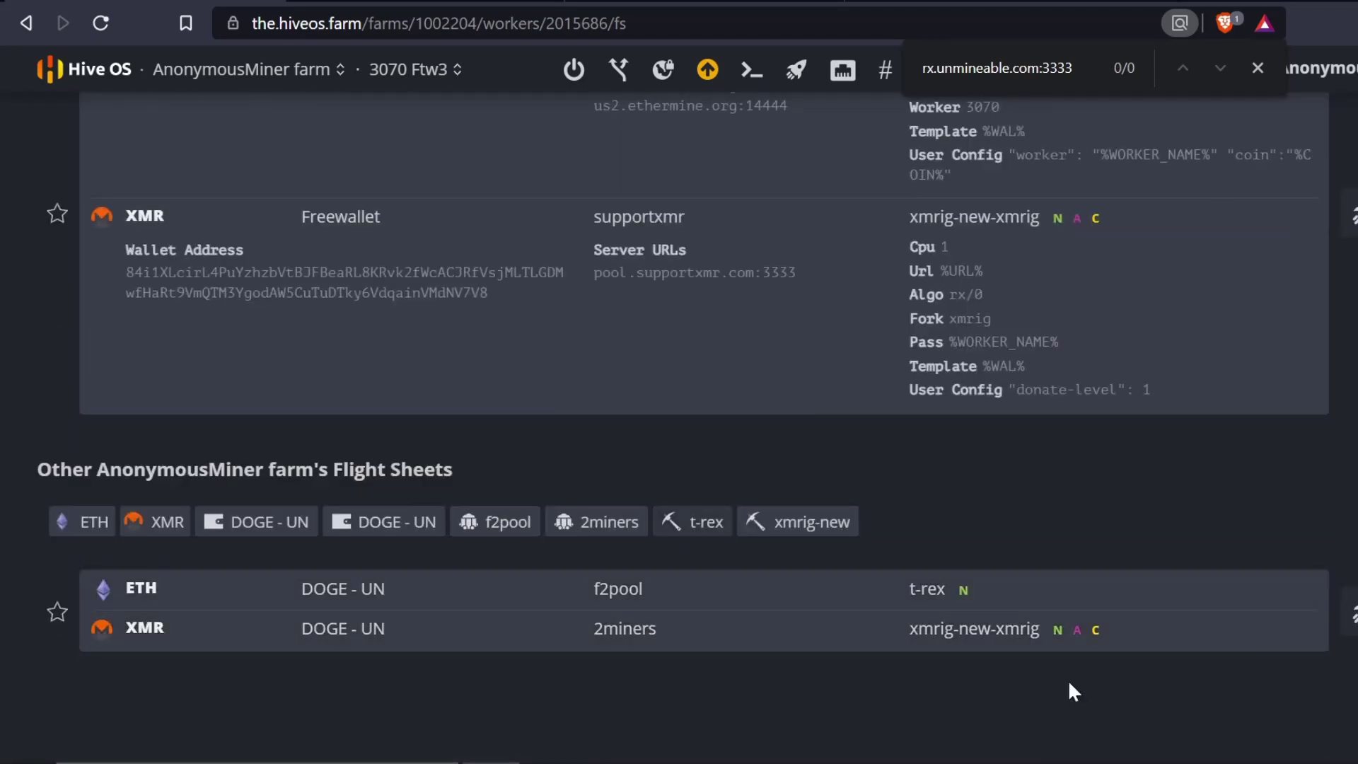
left_click(1347, 612)
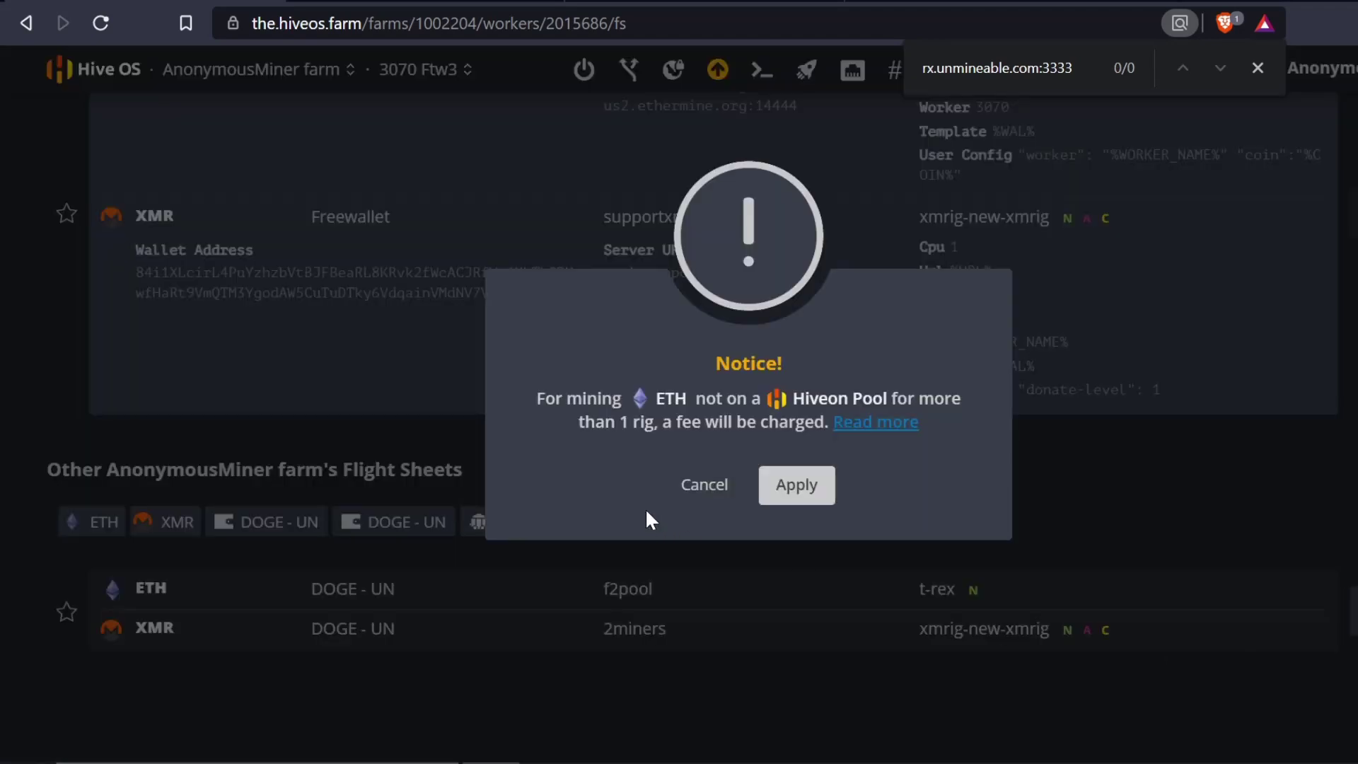
left_click(823, 498)
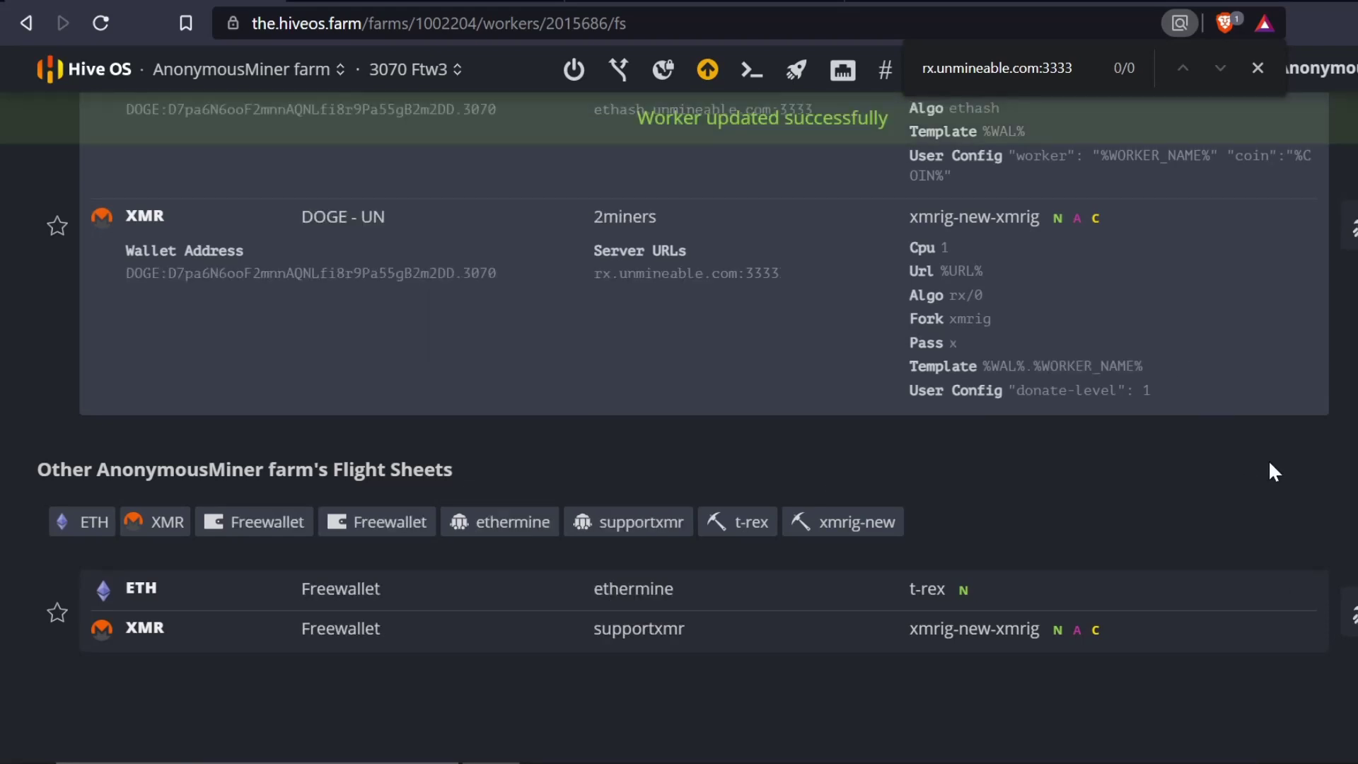
scroll(1169, 523, "up", 3)
scroll(1169, 523, "up", 3)
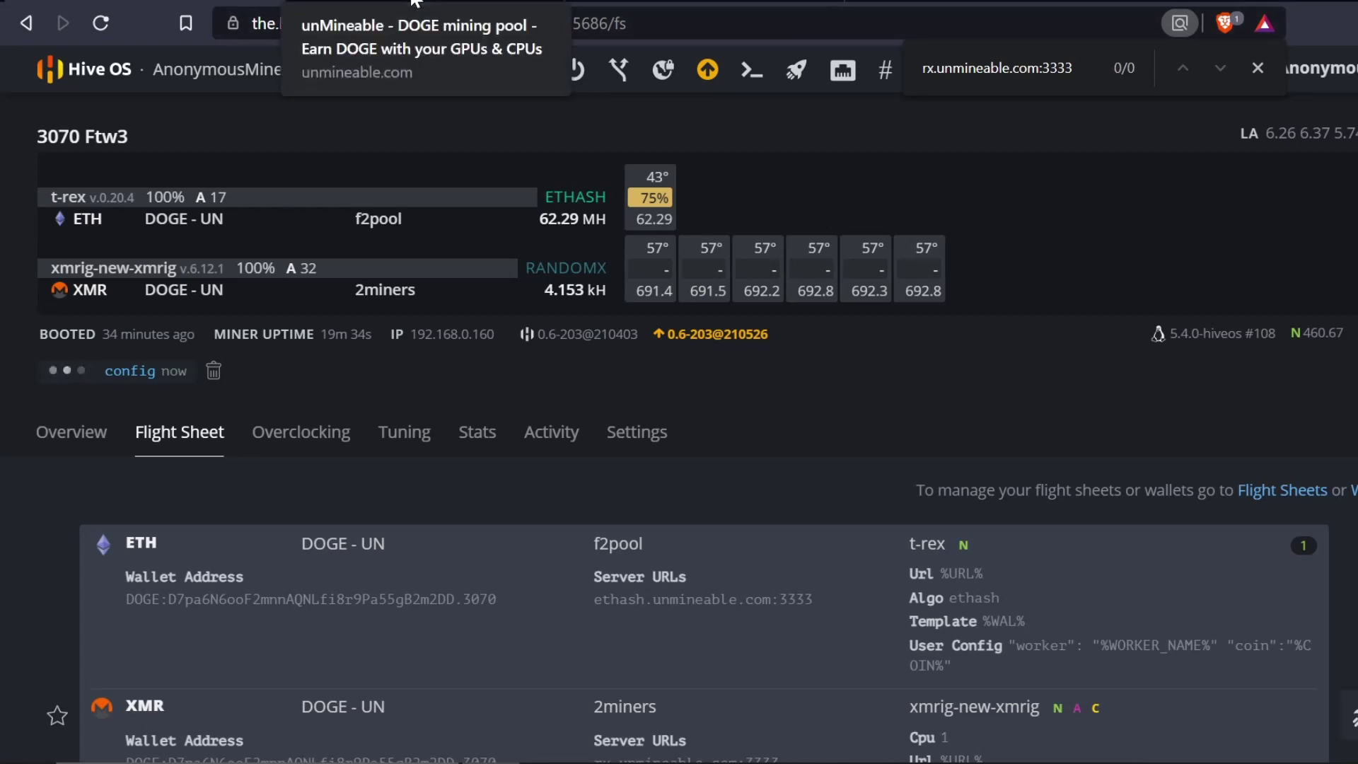
- Look up unMineable mining stats using the DOGE deposit address copied from Freewallet
left_click(414, 1)
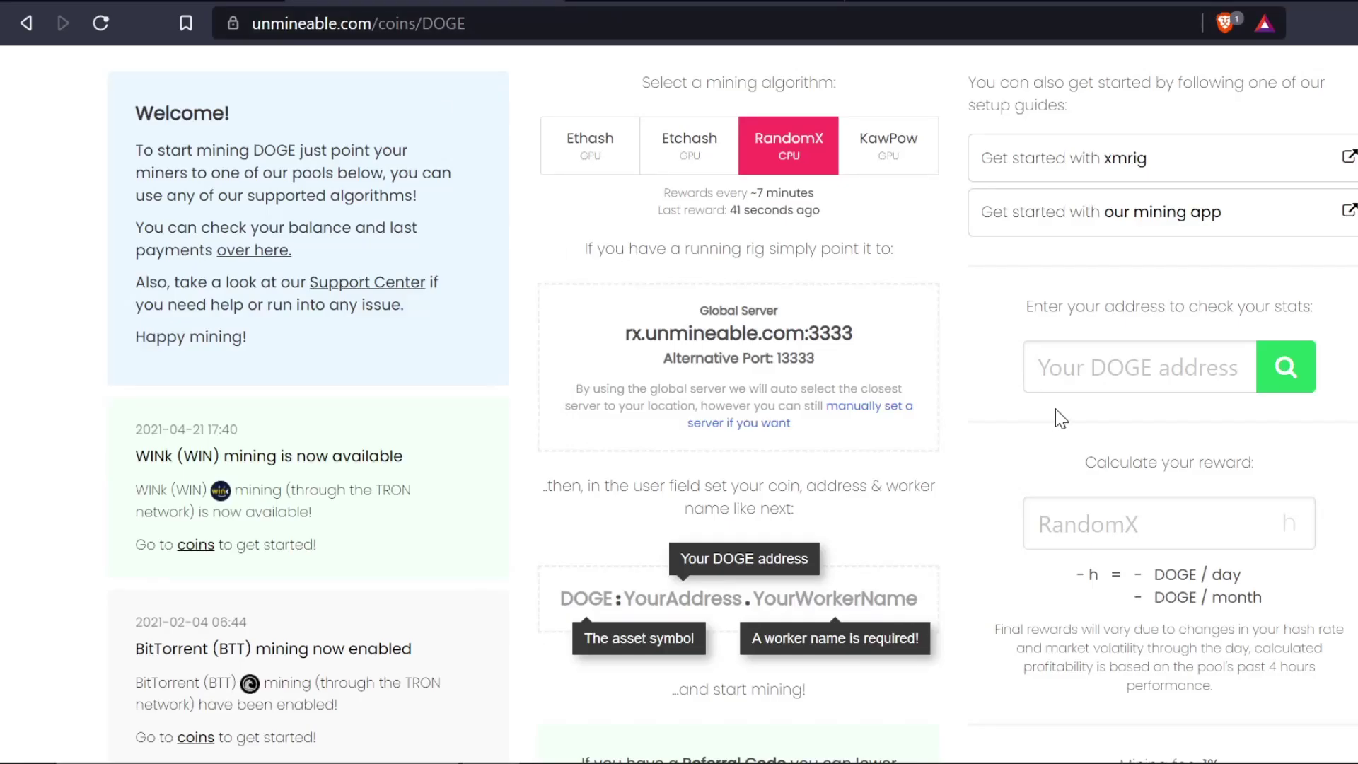
left_click(1131, 367)
key("ctrl+Tab")
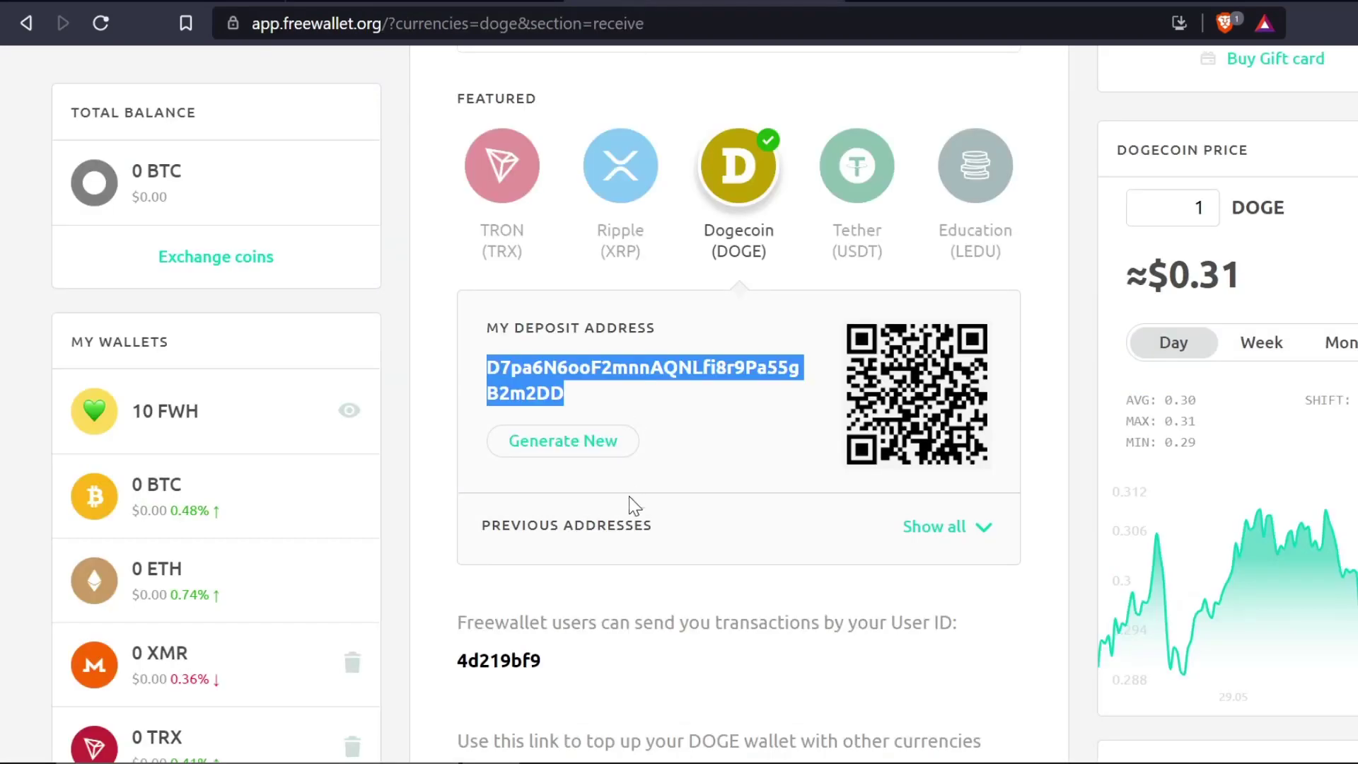
right_click(576, 378)
left_click(590, 385)
key("ctrl+shift+Tab")
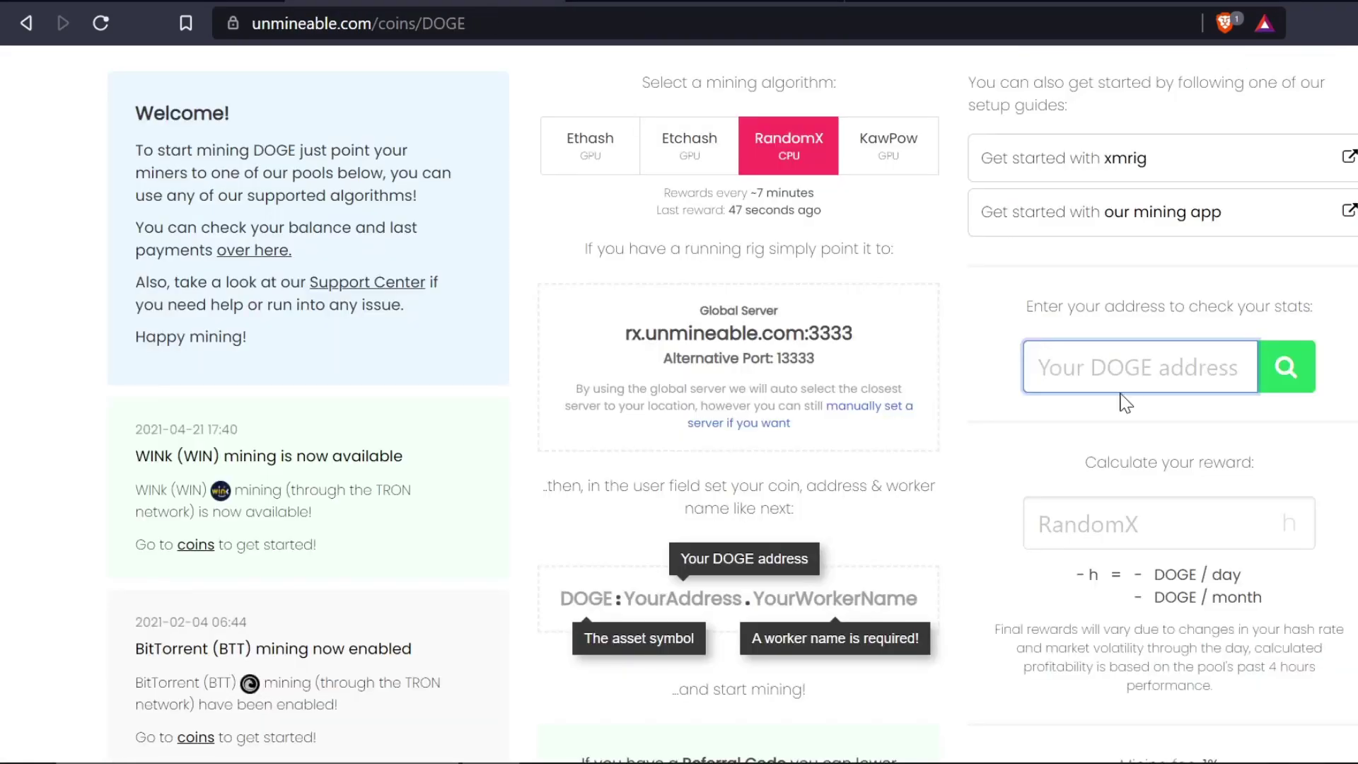
key("ctrl+v")
left_click(1286, 366)
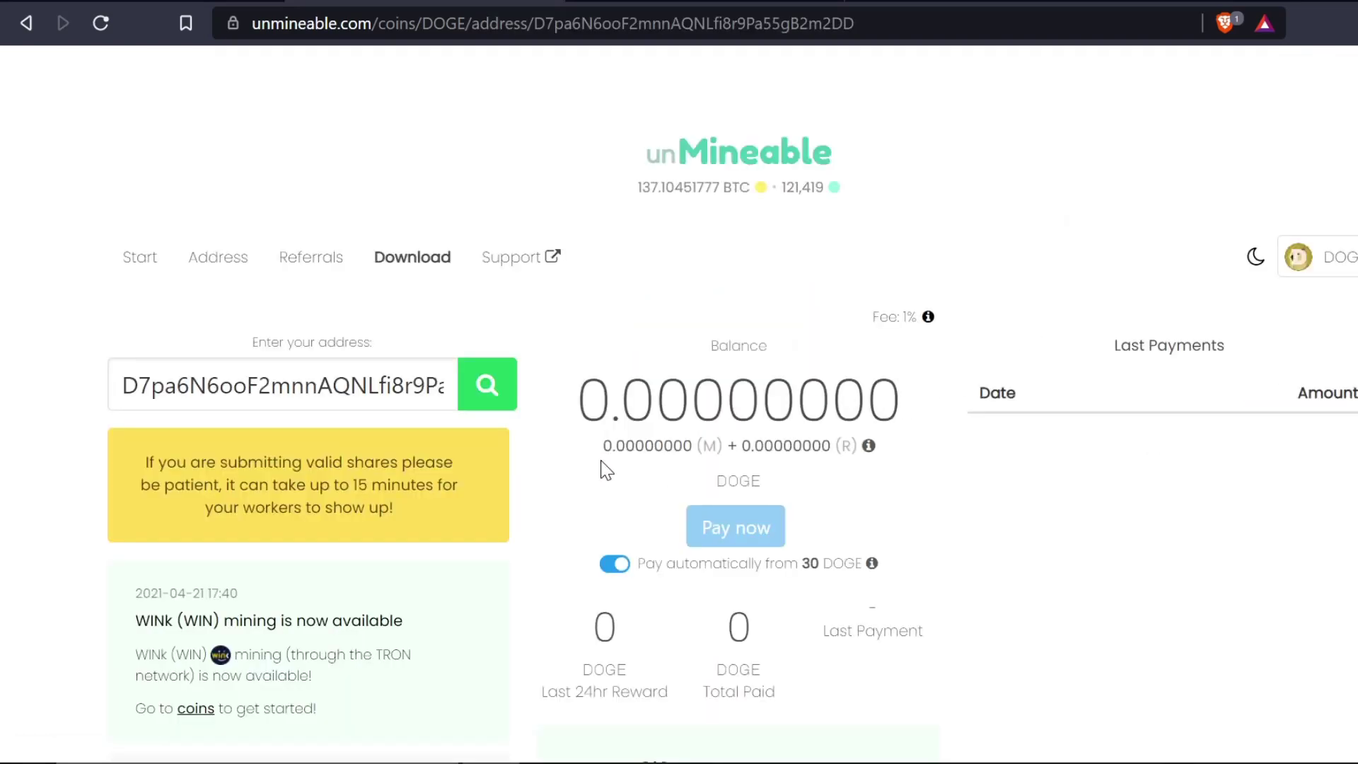
- Review the DOGE address stats, then go back to the Hive OS workers list
scroll(603, 470, "down", 3)
scroll(603, 471, "down", 2)
scroll(603, 471, "up", 5)
scroll(697, 523, "down", 5)
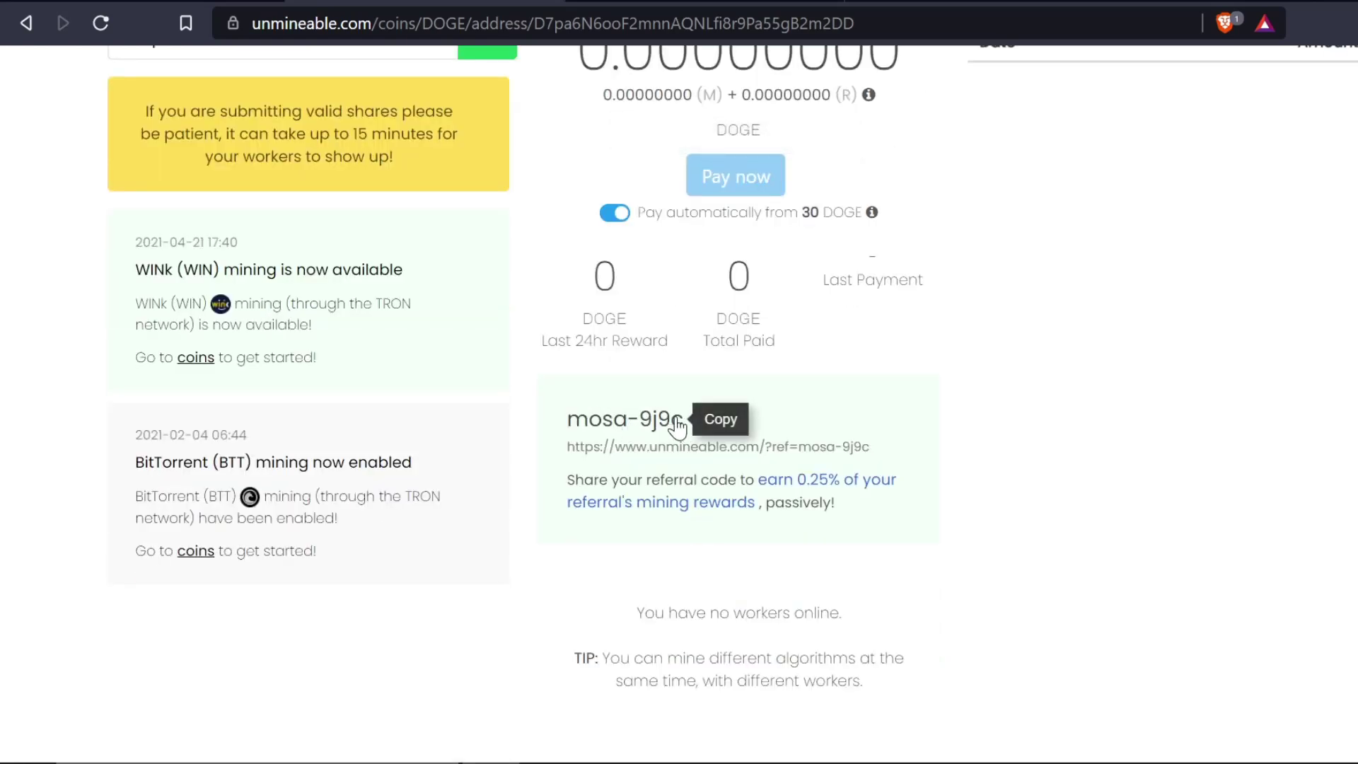
scroll(707, 407, "up", 5)
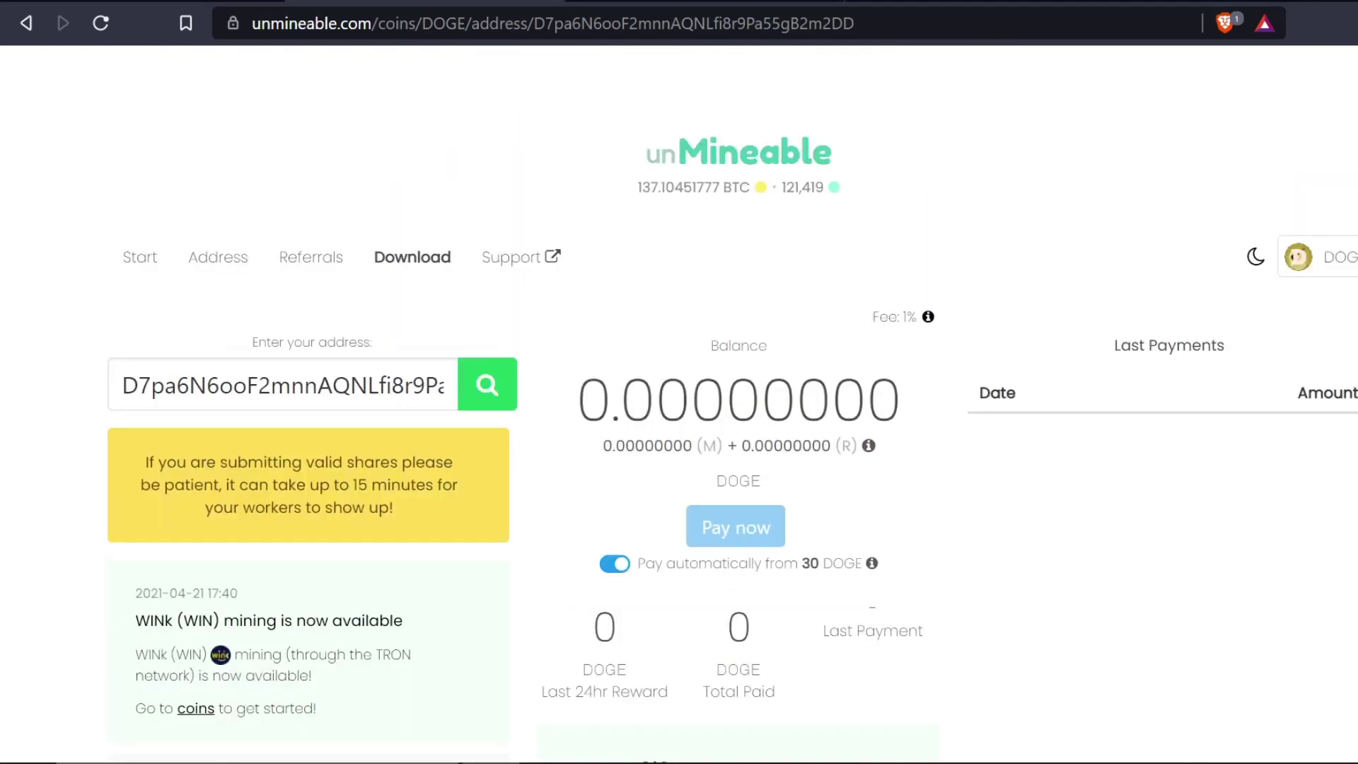
left_click(237, 6)
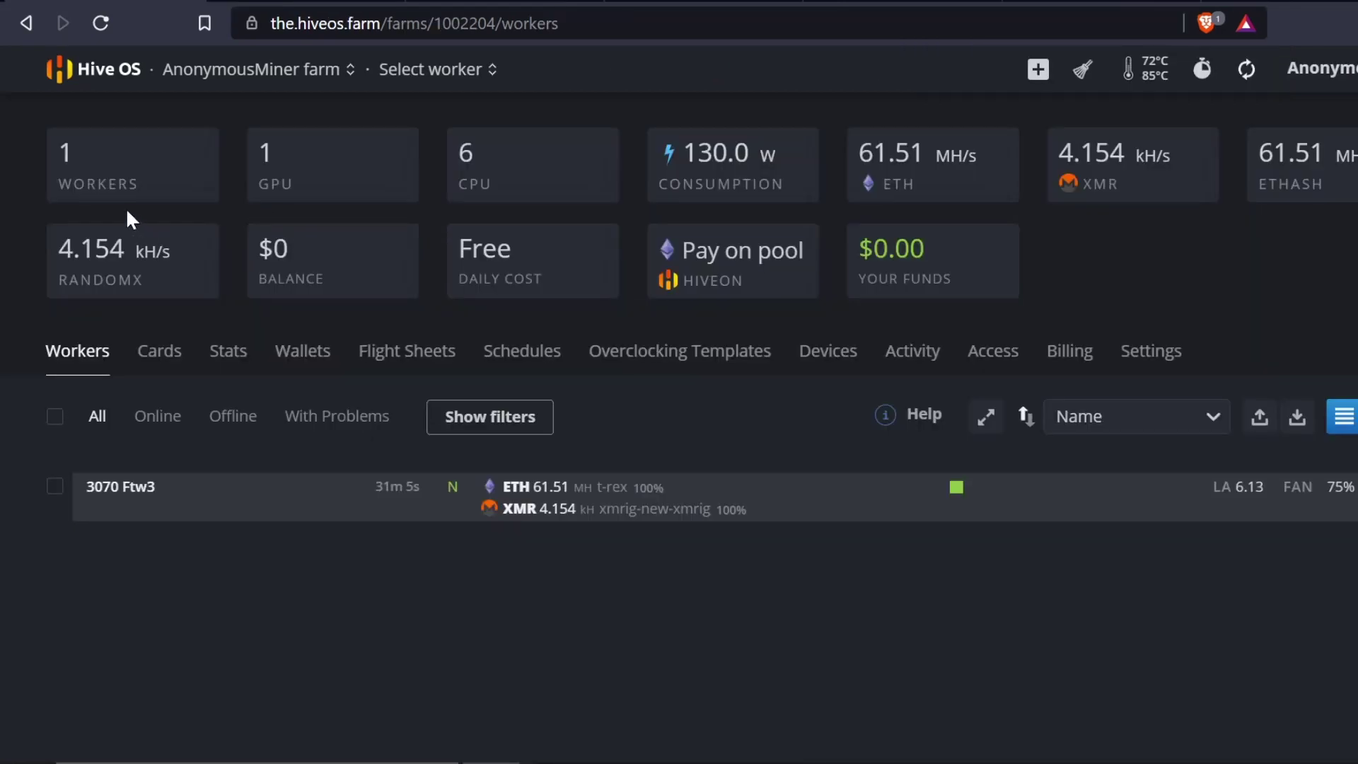
- Open the farm's Wallets list and edit the ETH 'DOGE - UN' wallet
left_click(302, 365)
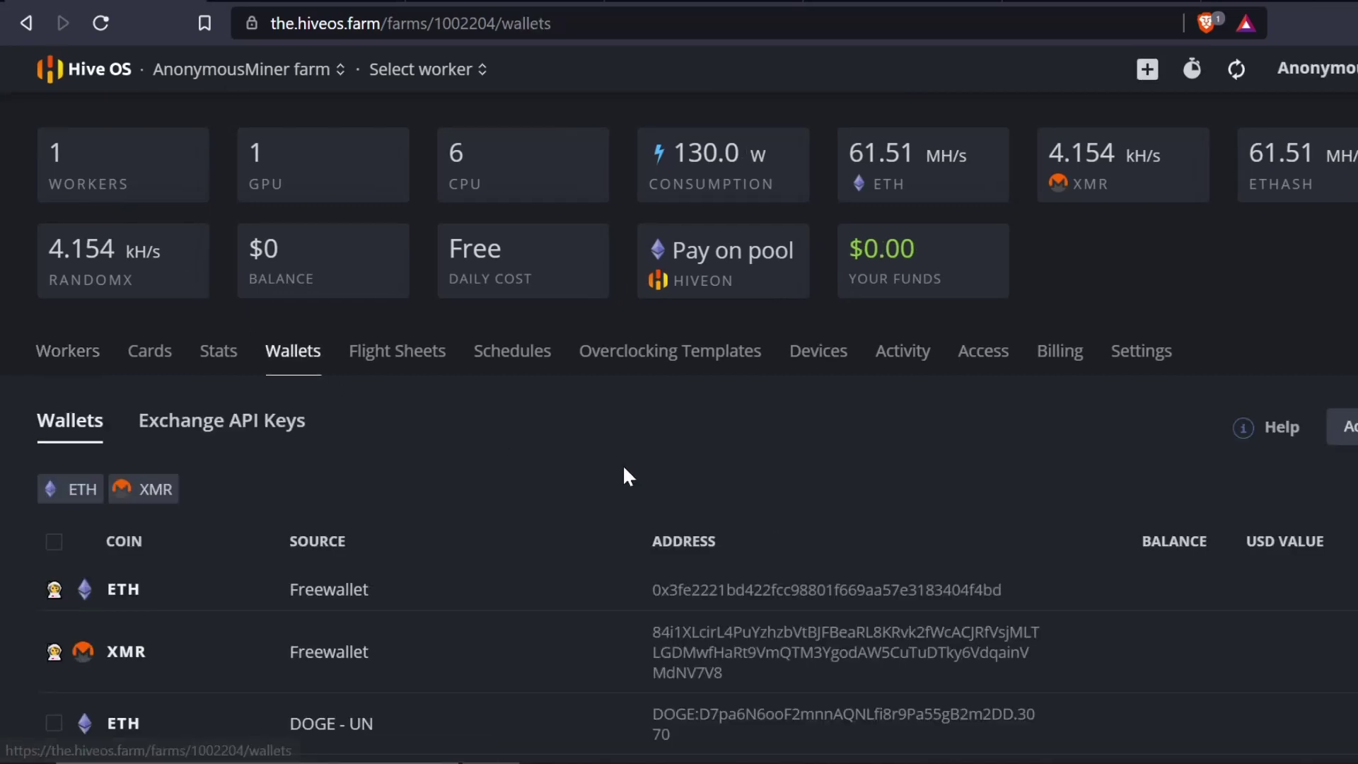
scroll(805, 490, "down", 2)
scroll(990, 554, "down", 1)
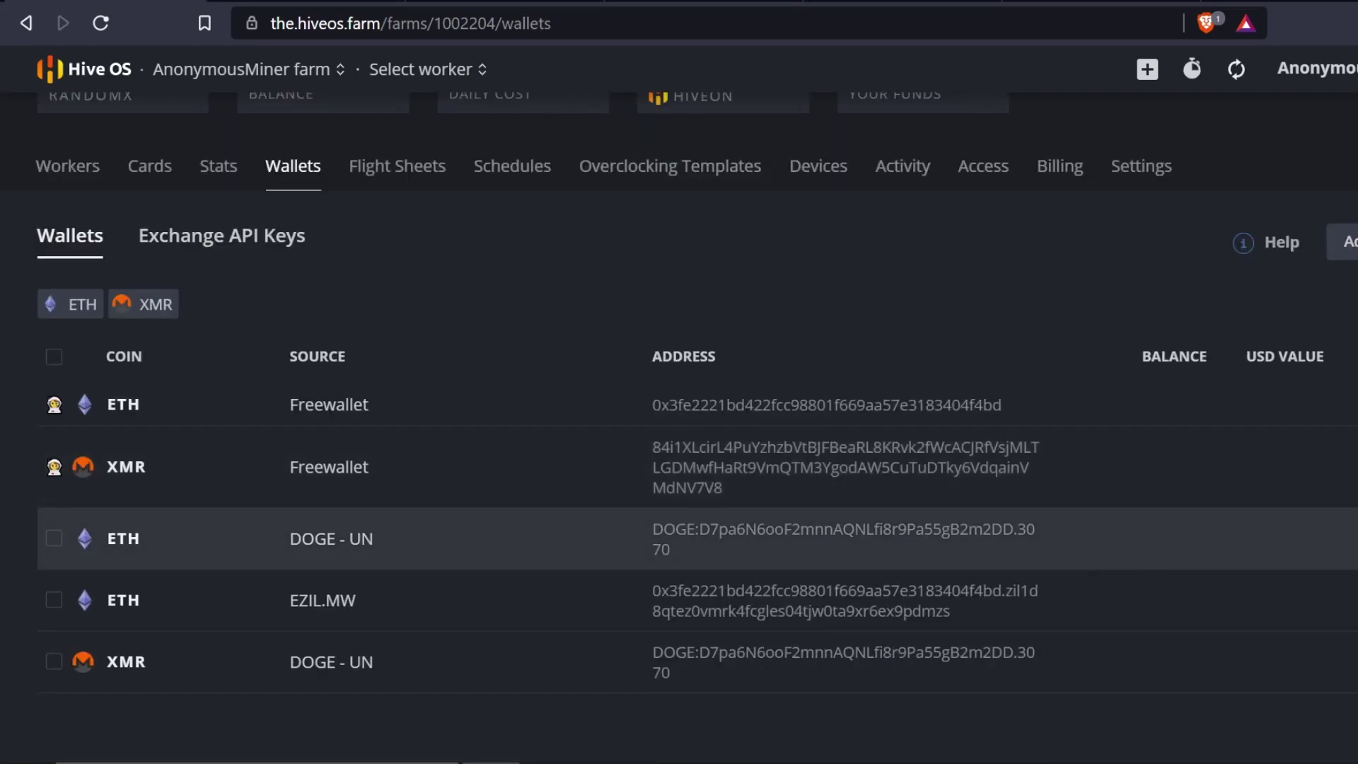
left_click(1351, 538)
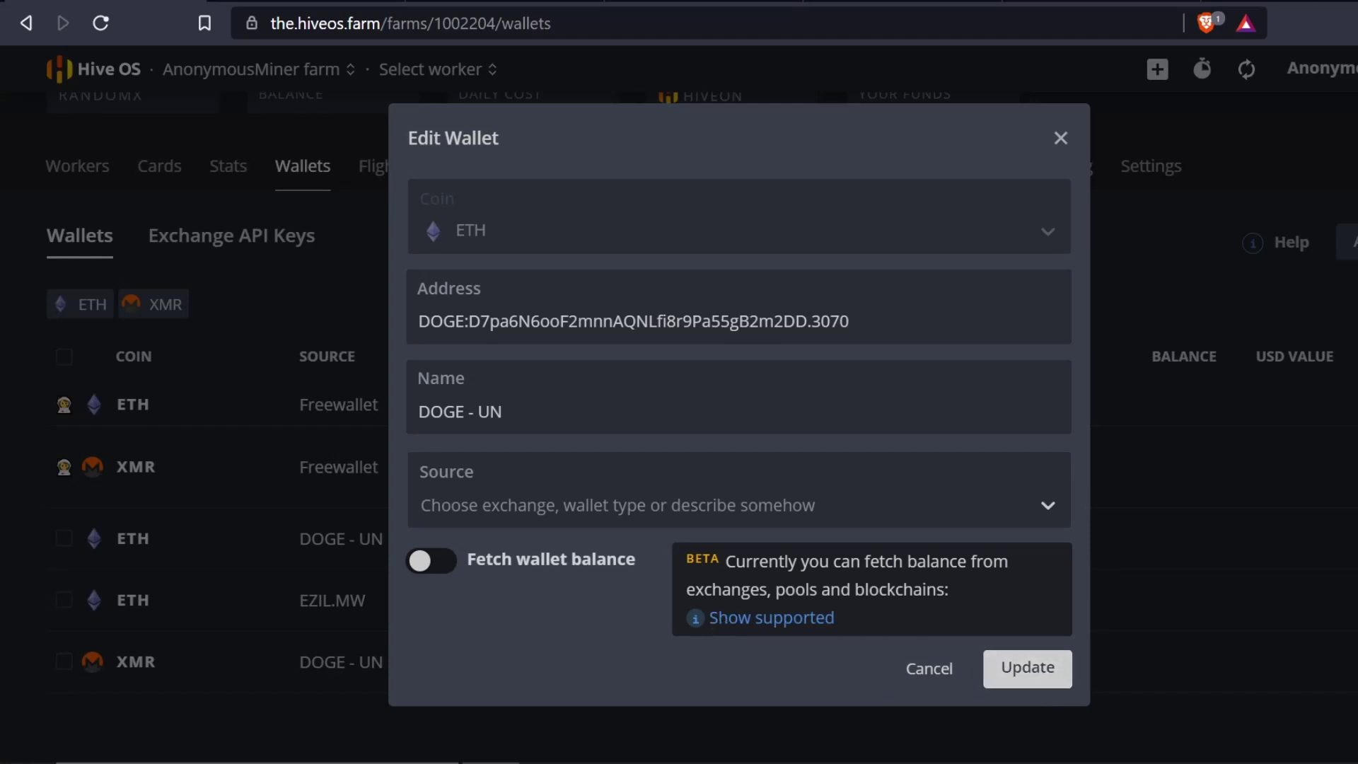
left_click(580, 412)
left_click(637, 321)
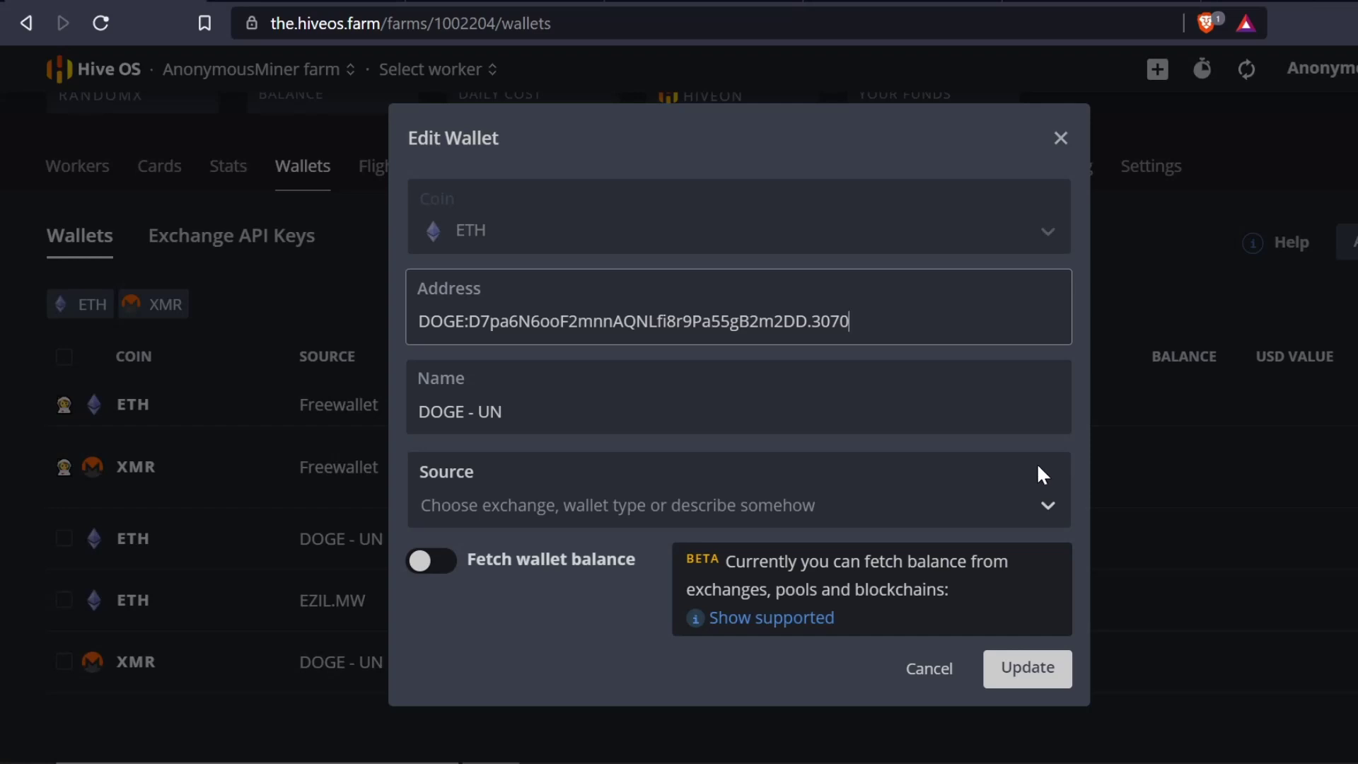
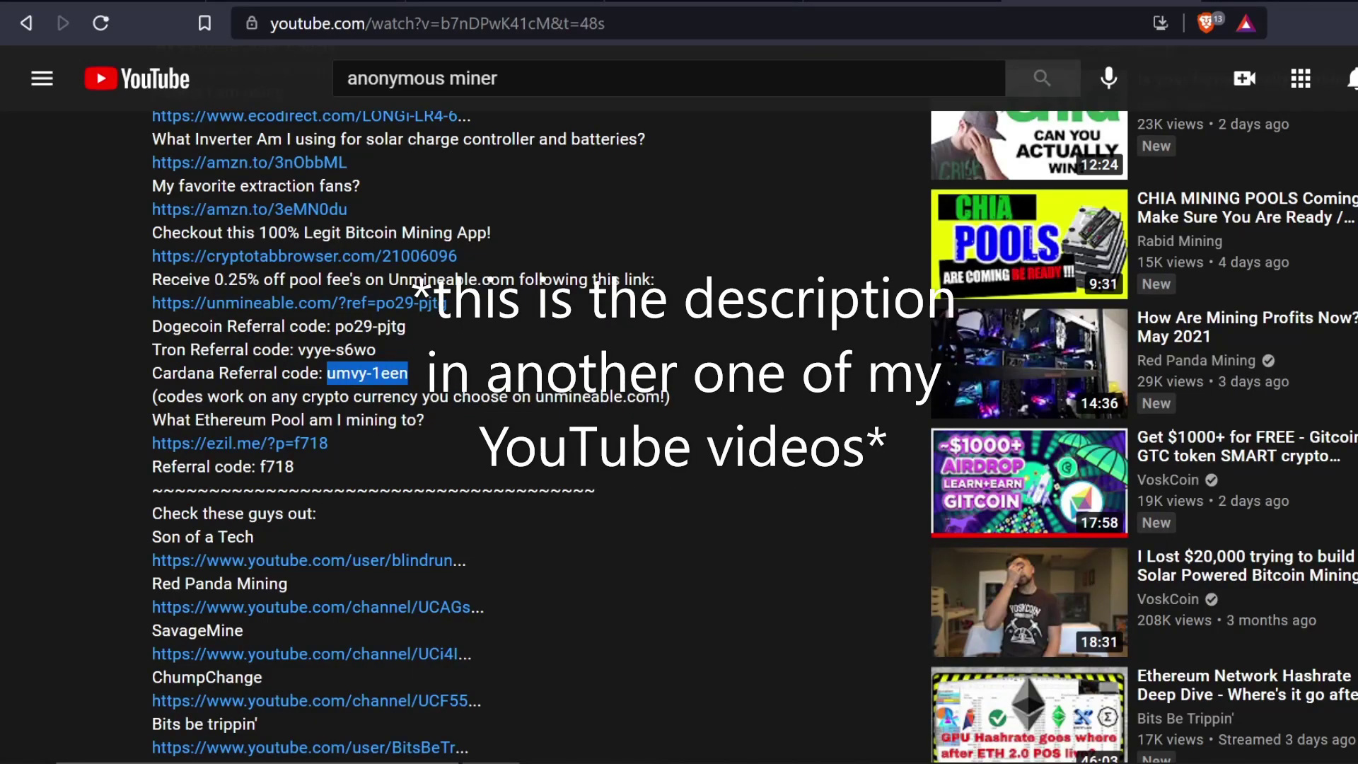
- Review the Cardano, Tron and Dogecoin referral codes in the YouTube video description
left_click(408, 373)
left_click_drag(296, 350, 415, 375)
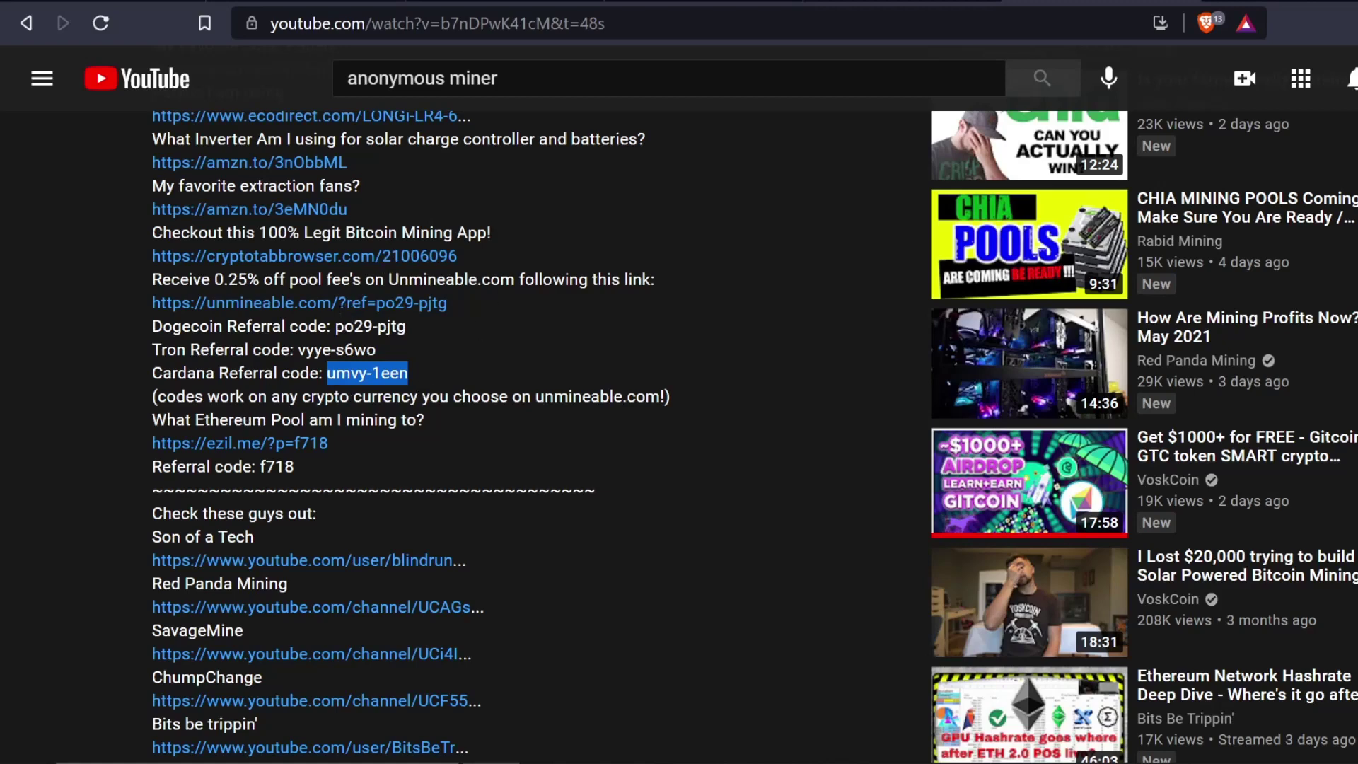
left_click_drag(335, 326, 433, 336)
left_click_drag(298, 349, 394, 358)
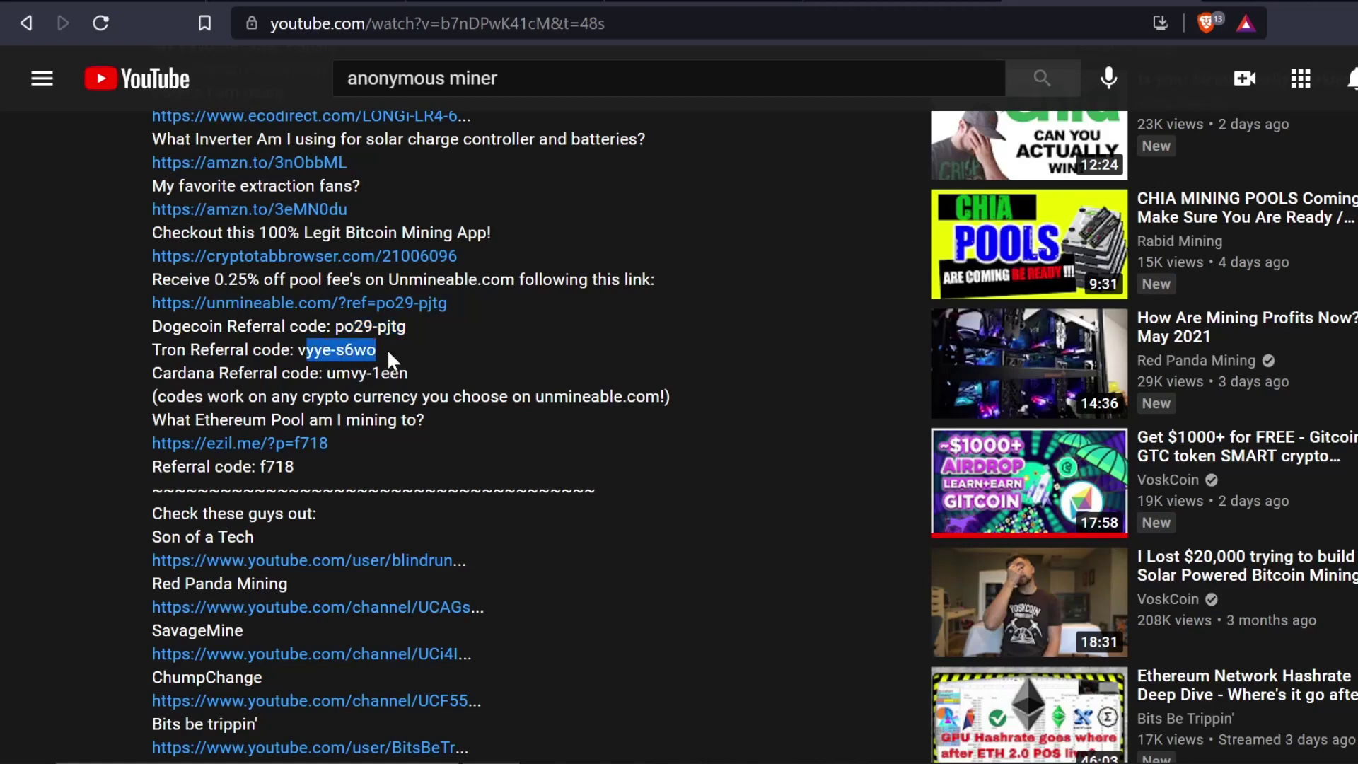
left_click(393, 360)
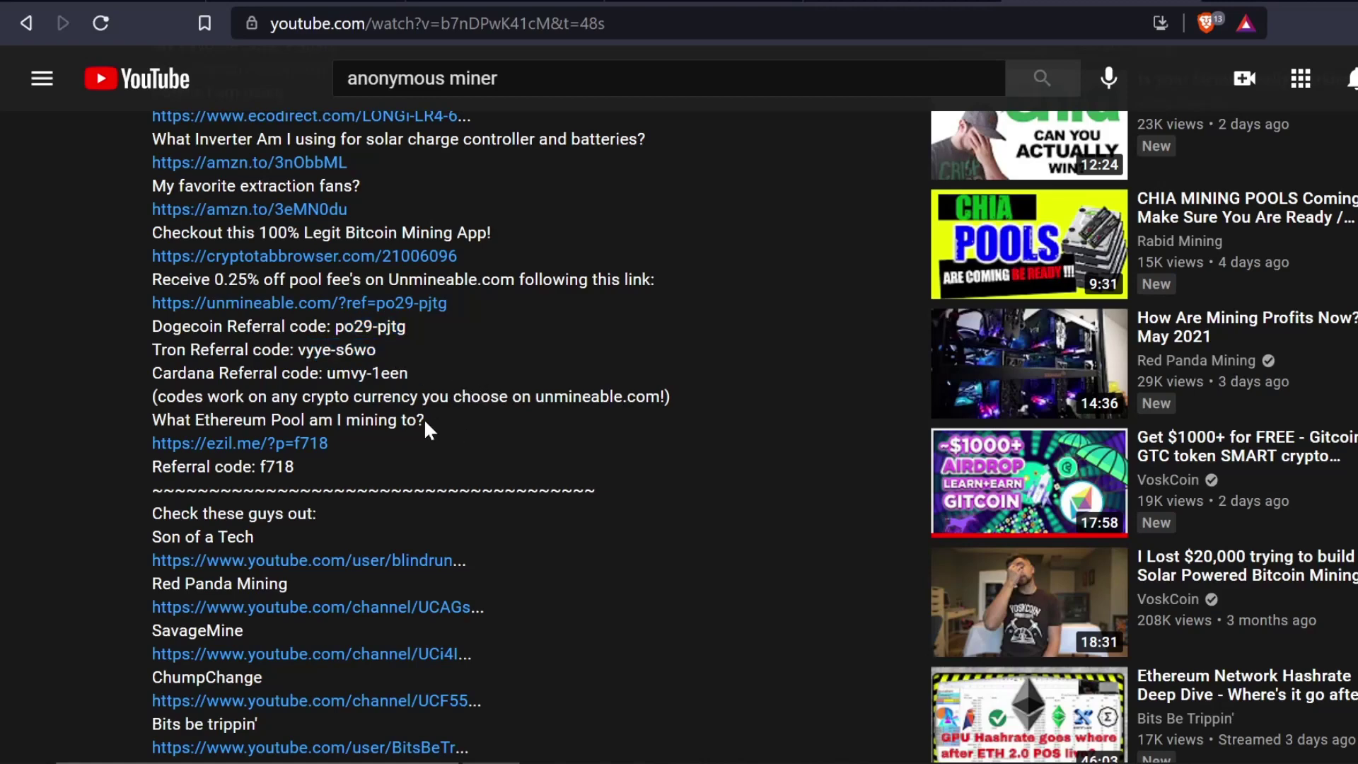
- Check unMineable's Address.Worker#referral-code format on the DOGE page, ending on Ezil's start page
left_click(871, 4)
scroll(752, 450, "down", 6)
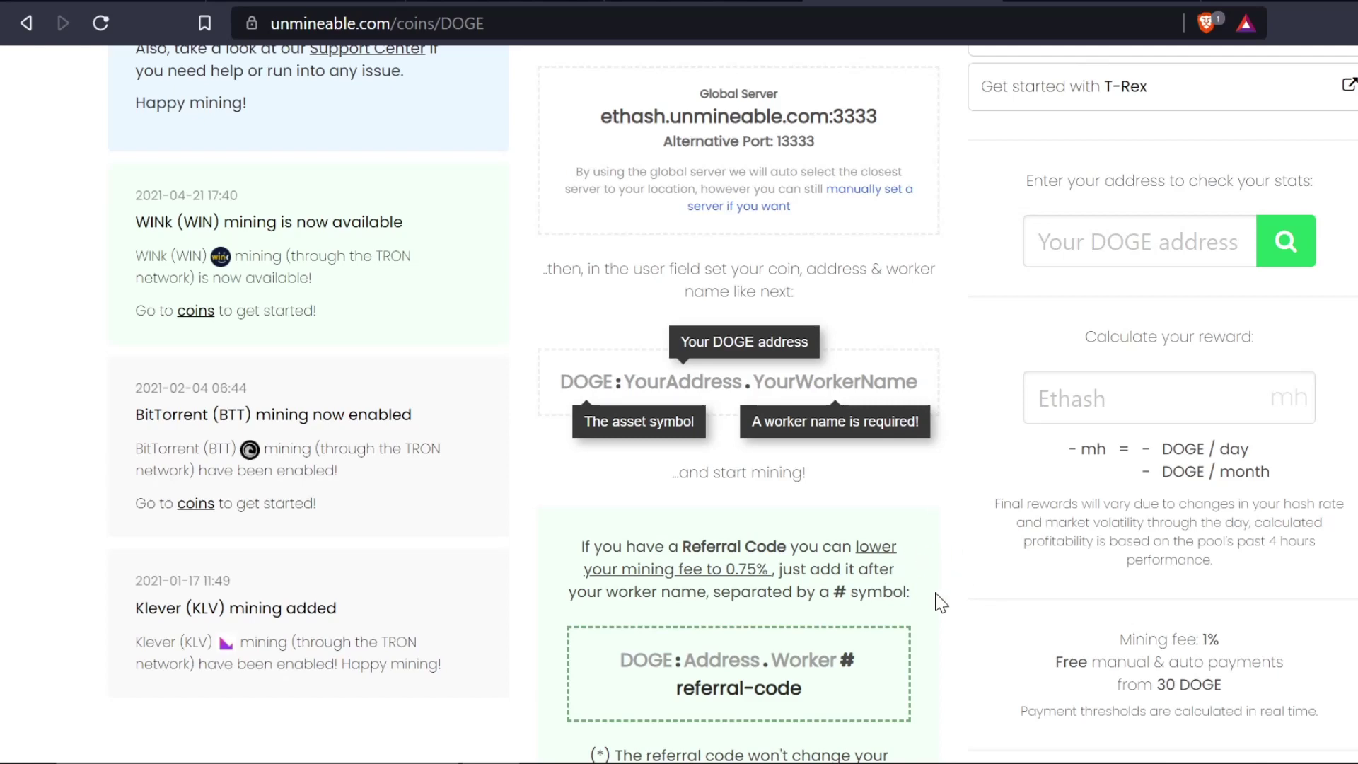
left_click(691, 3)
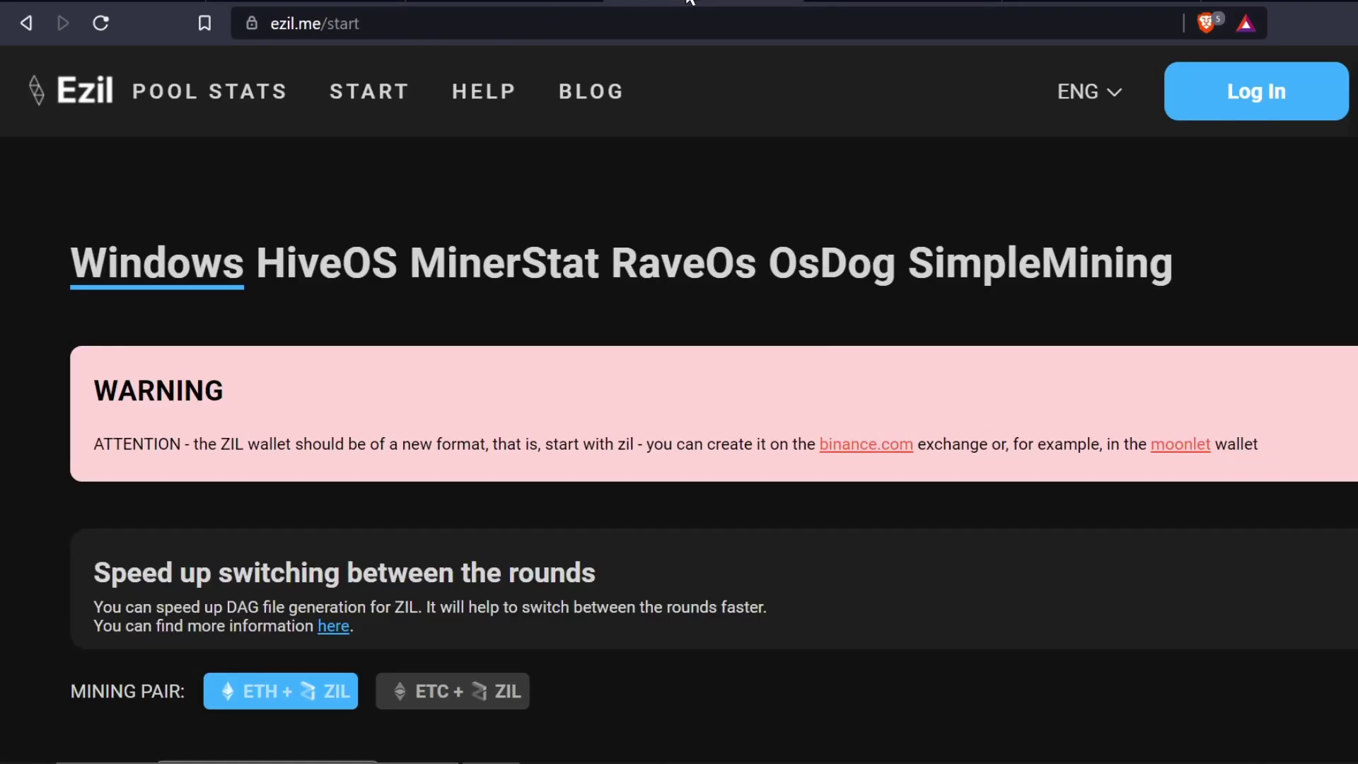
left_click(304, 3)
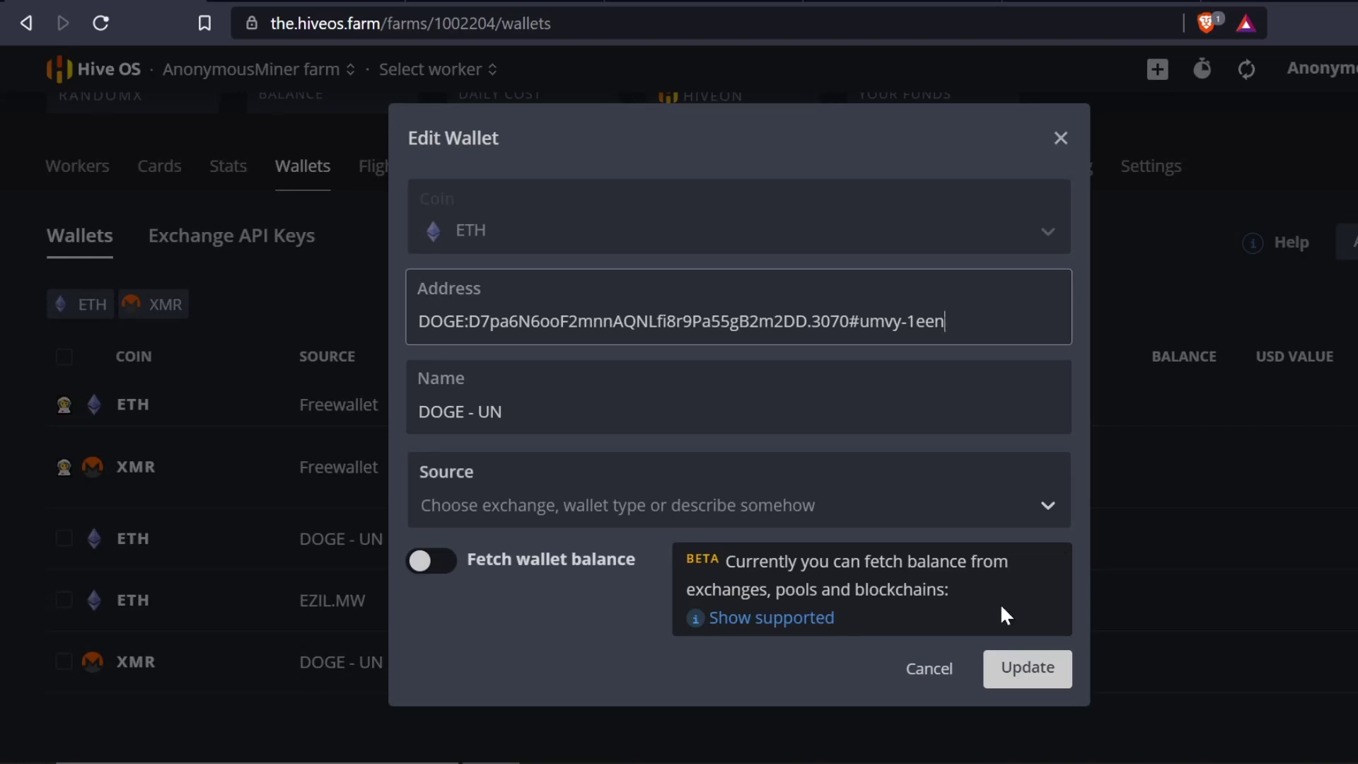
left_click(1031, 668)
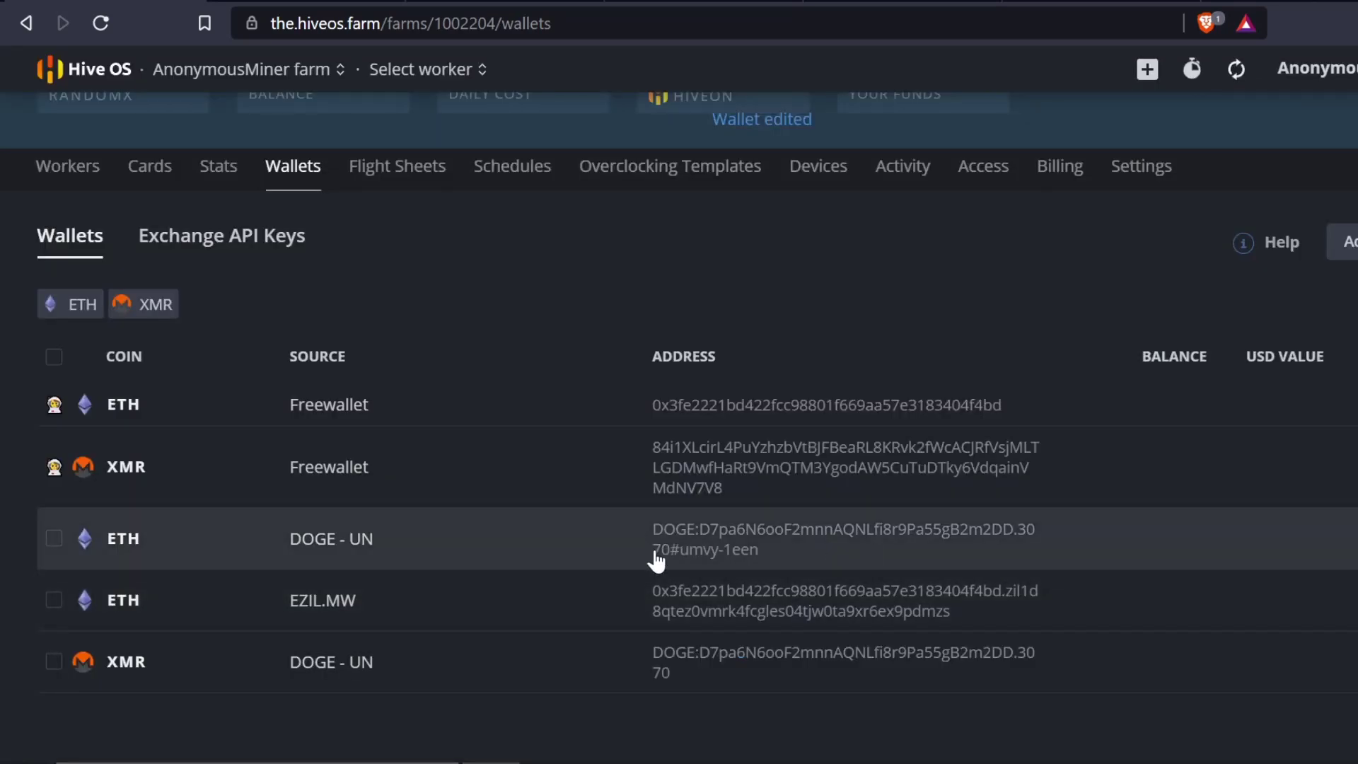
left_click(566, 661)
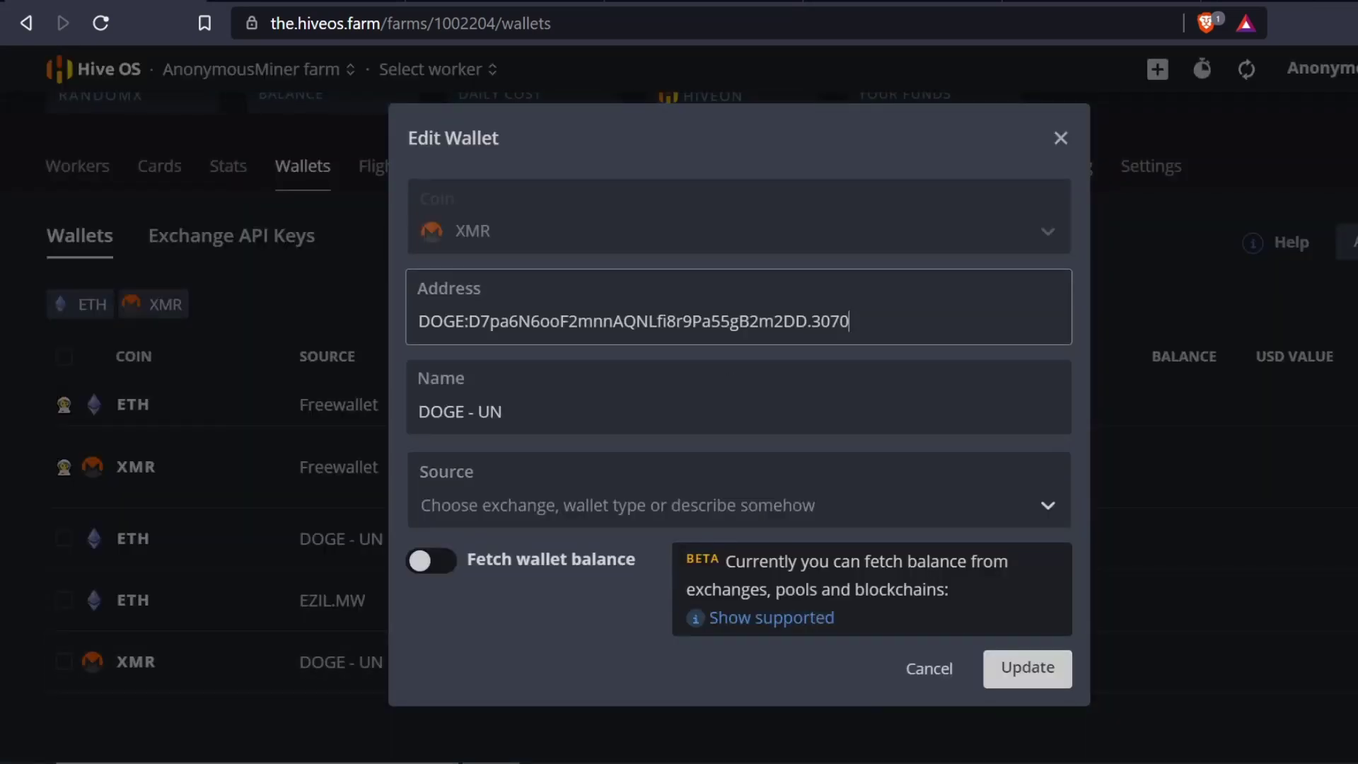
left_click(1039, 671)
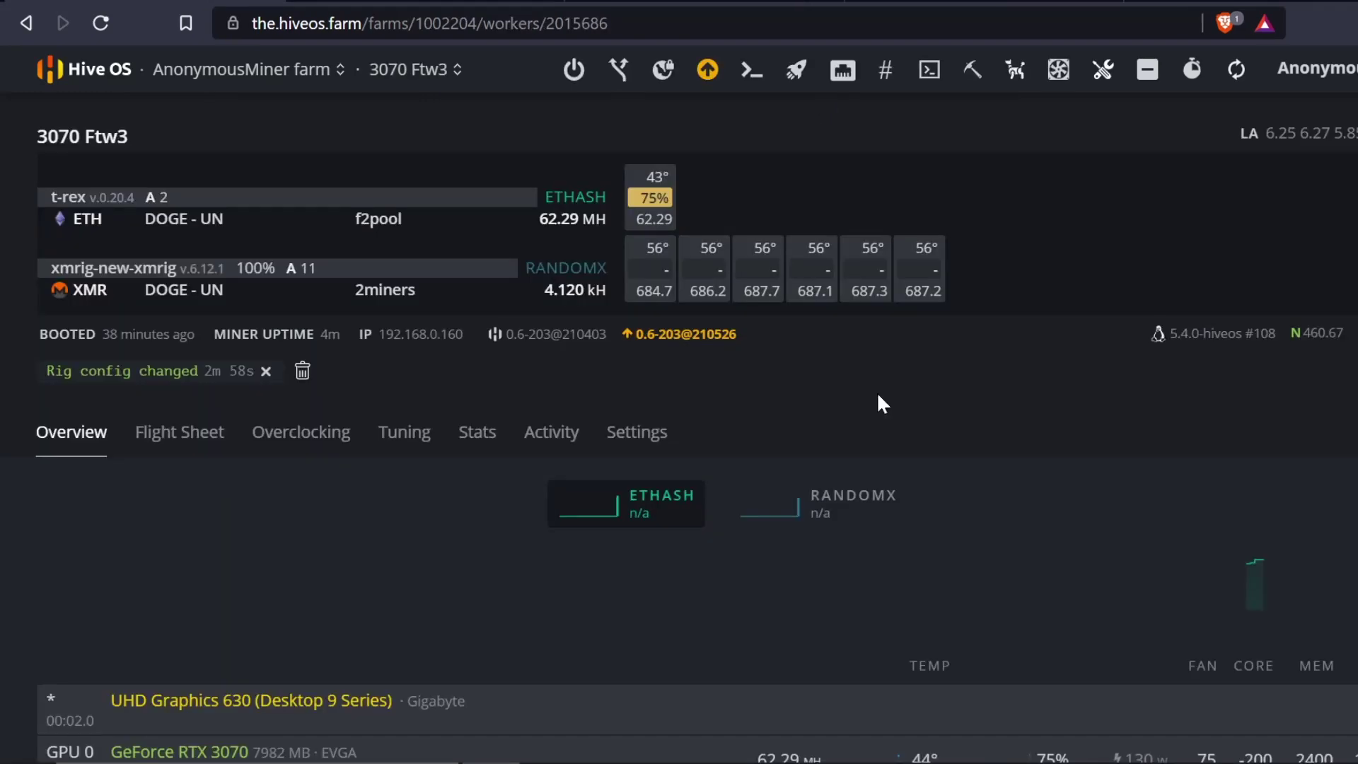
- Reload the 3070 Ftw3 worker page, showing ETH at 61.52 MH (f2pool) and XMR at 4.142 kH (2miners)
left_click(99, 21)
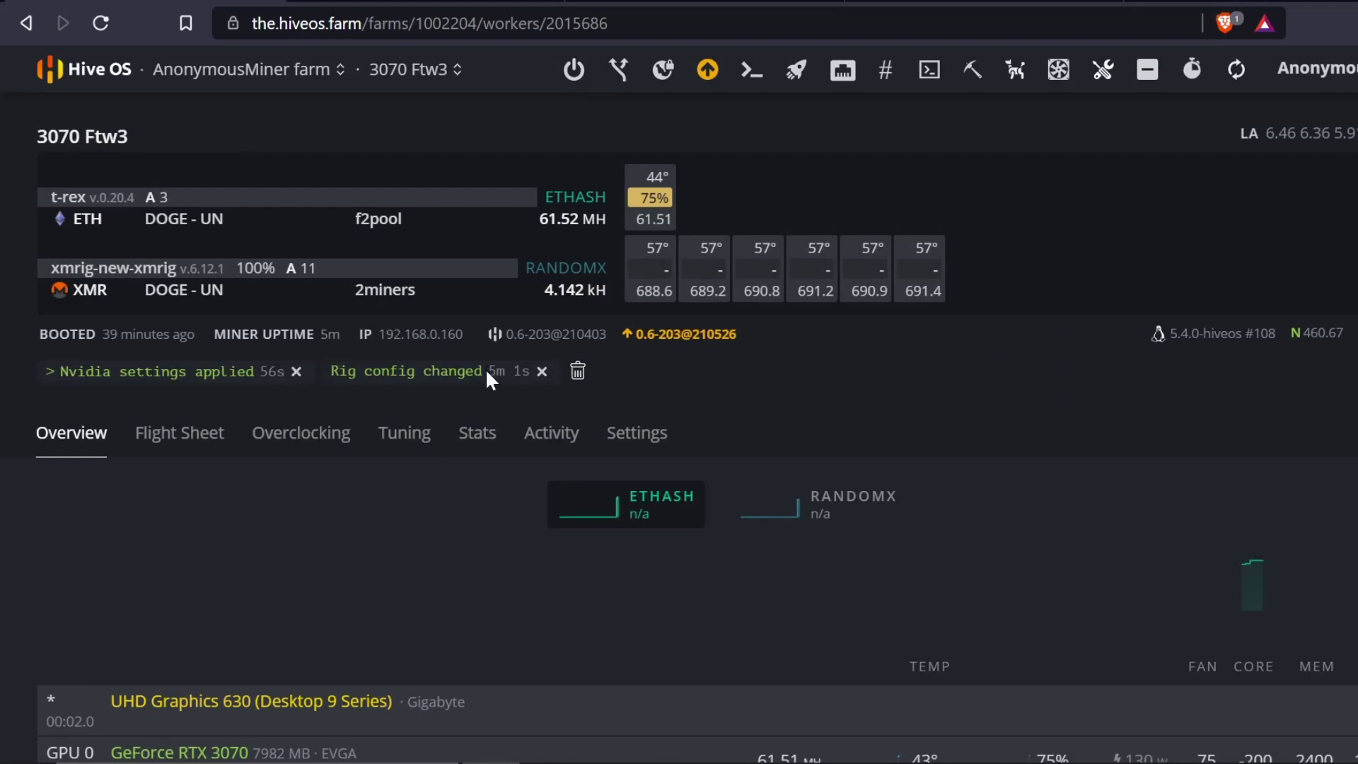
left_click_drag(487, 370, 529, 375)
left_click(511, 381)
scroll(472, 413, "down", 3)
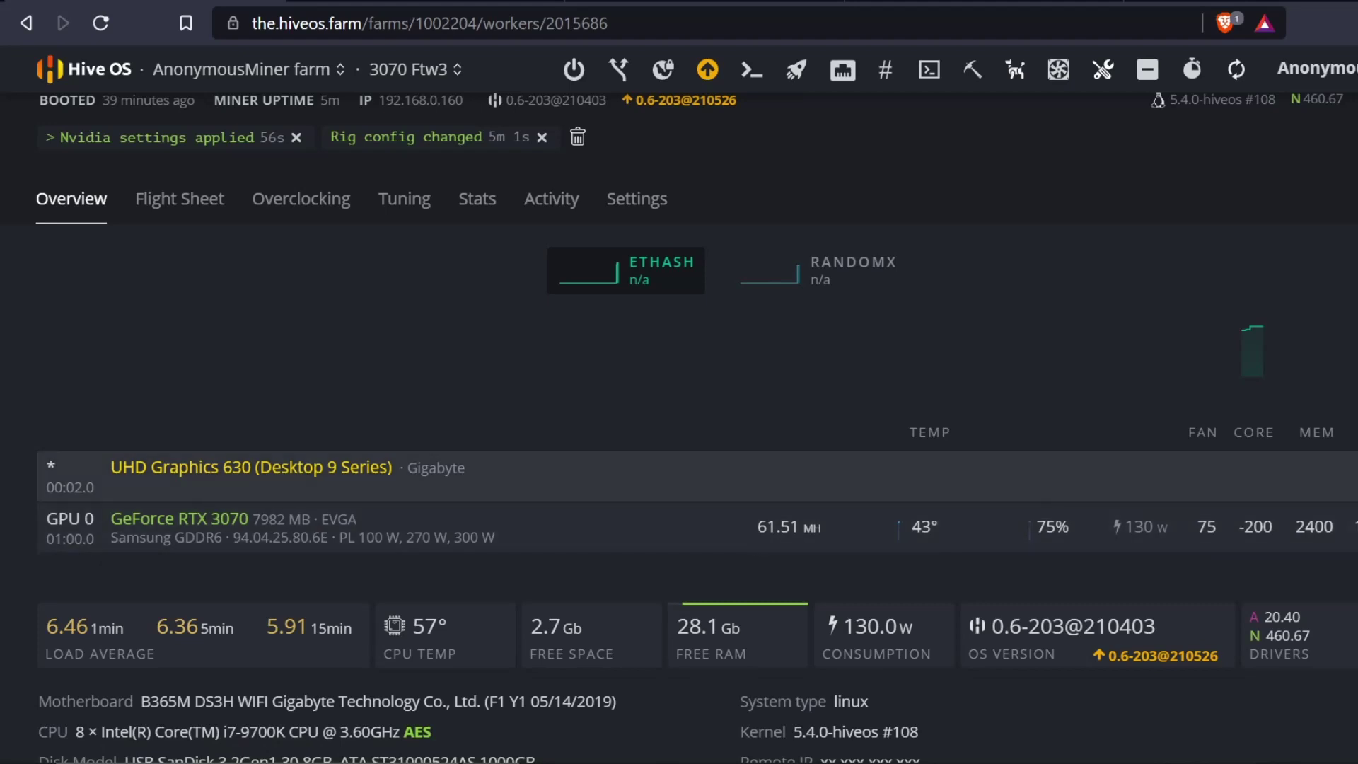
scroll(487, 311, "up", 3)
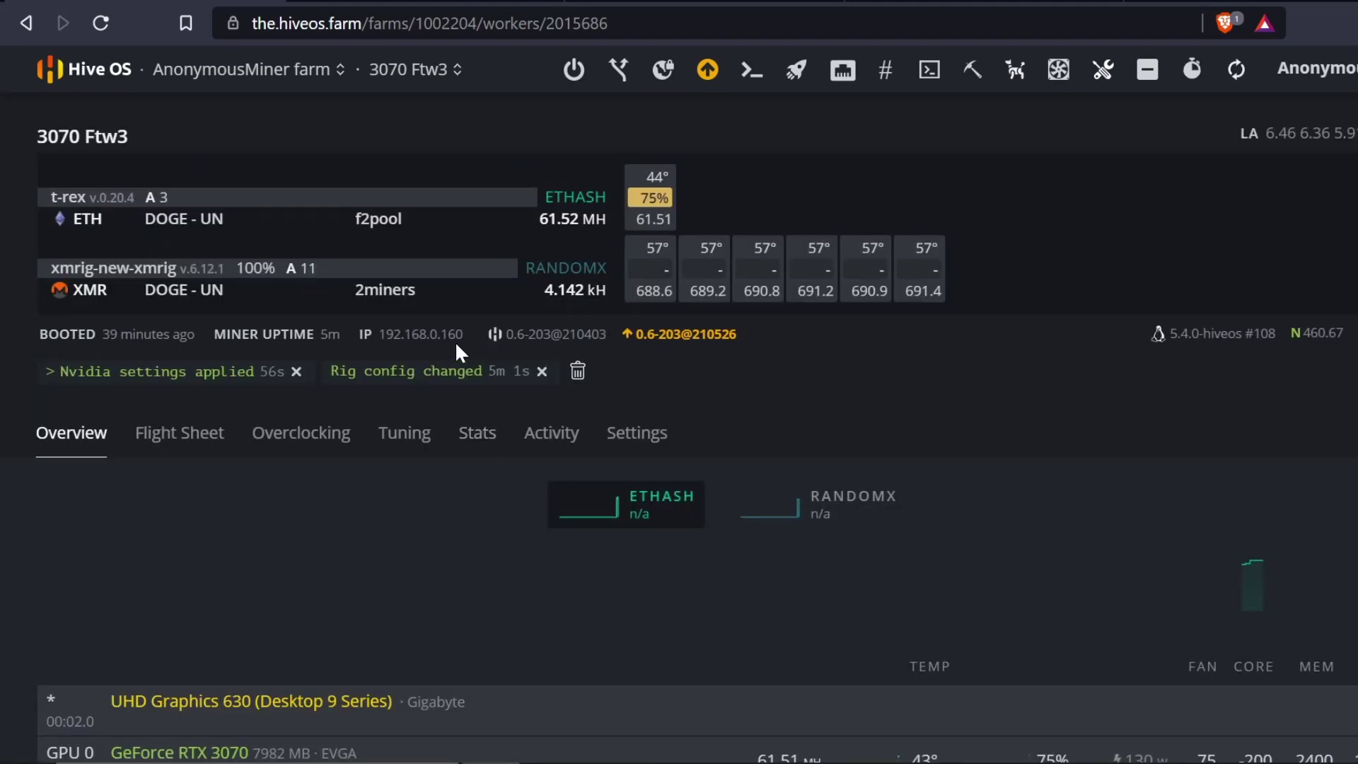
left_click(456, 71)
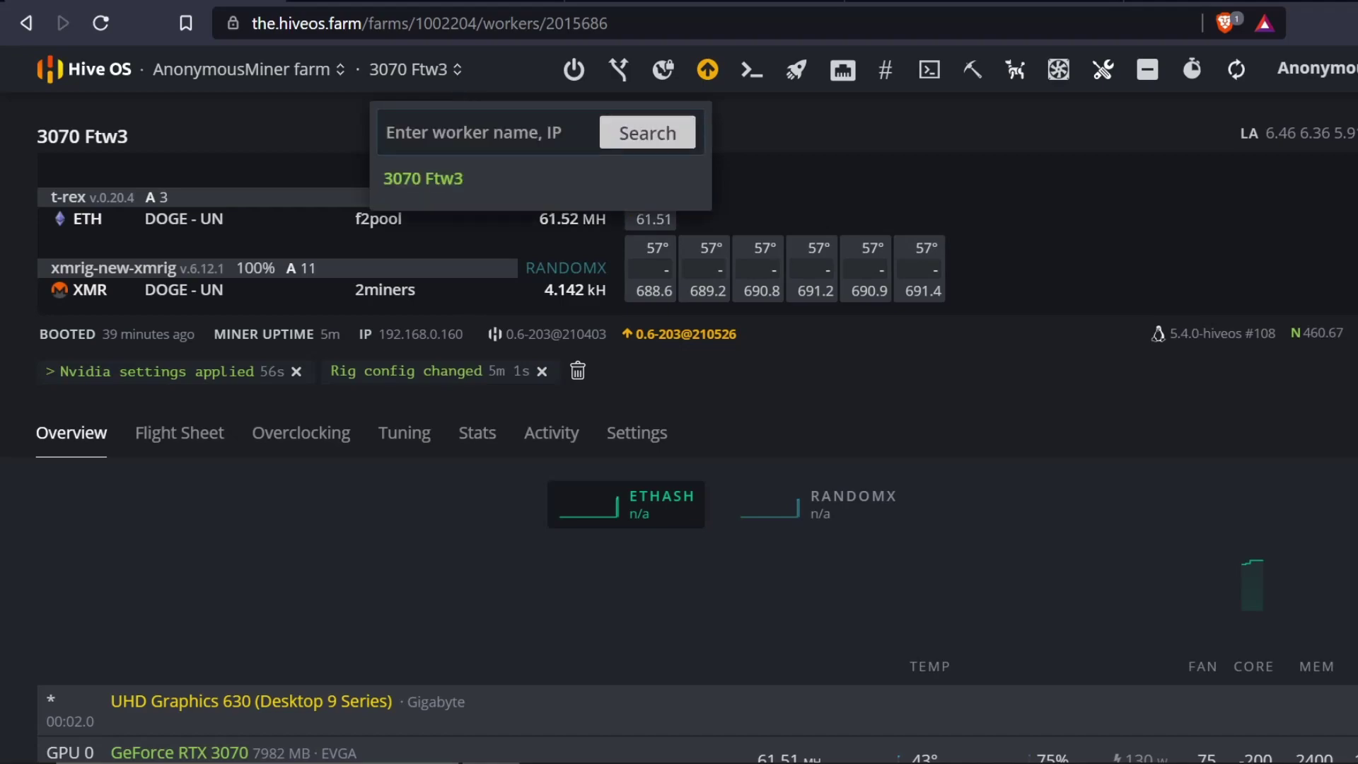
- Reload unMineable's DOGE stats and confirm worker 3070 shows 62 Mh Ethash and 4412 h RandomX
left_click(445, 3)
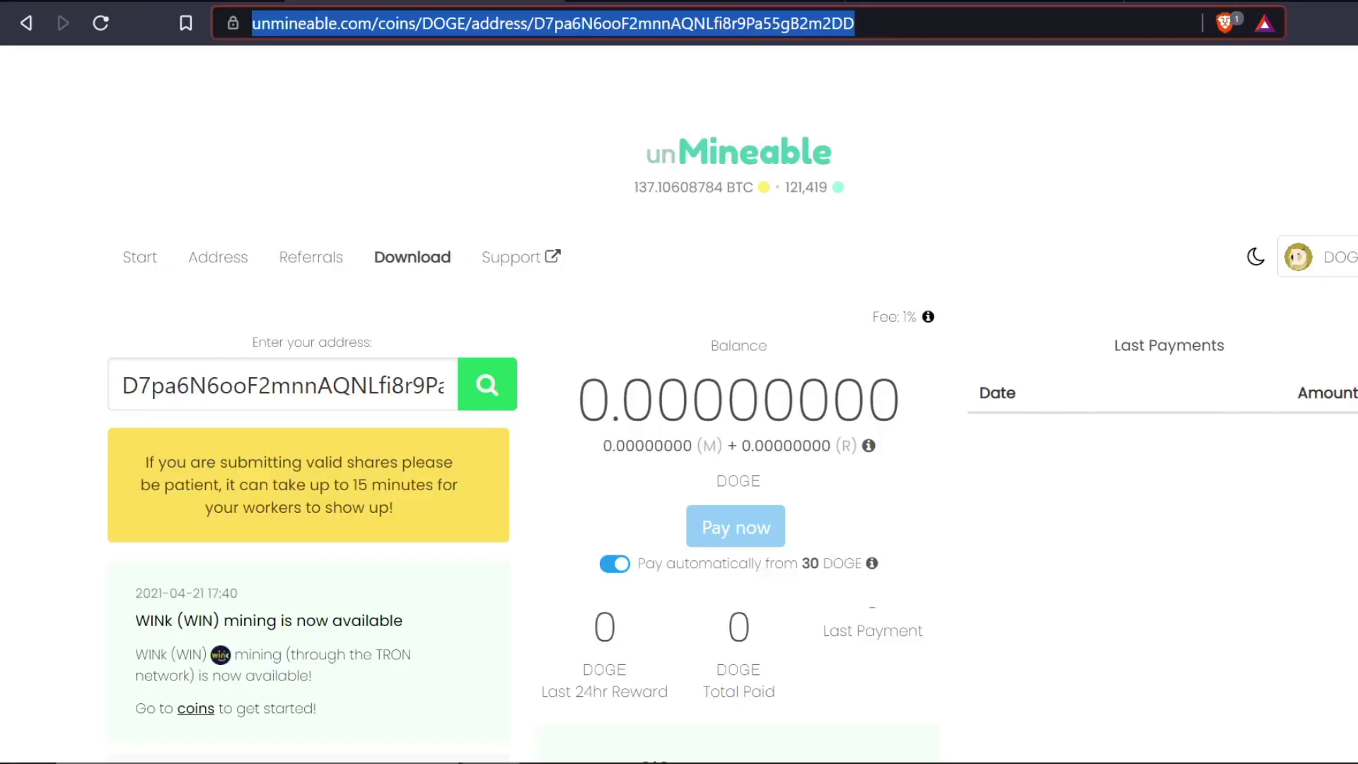
left_click(93, 21)
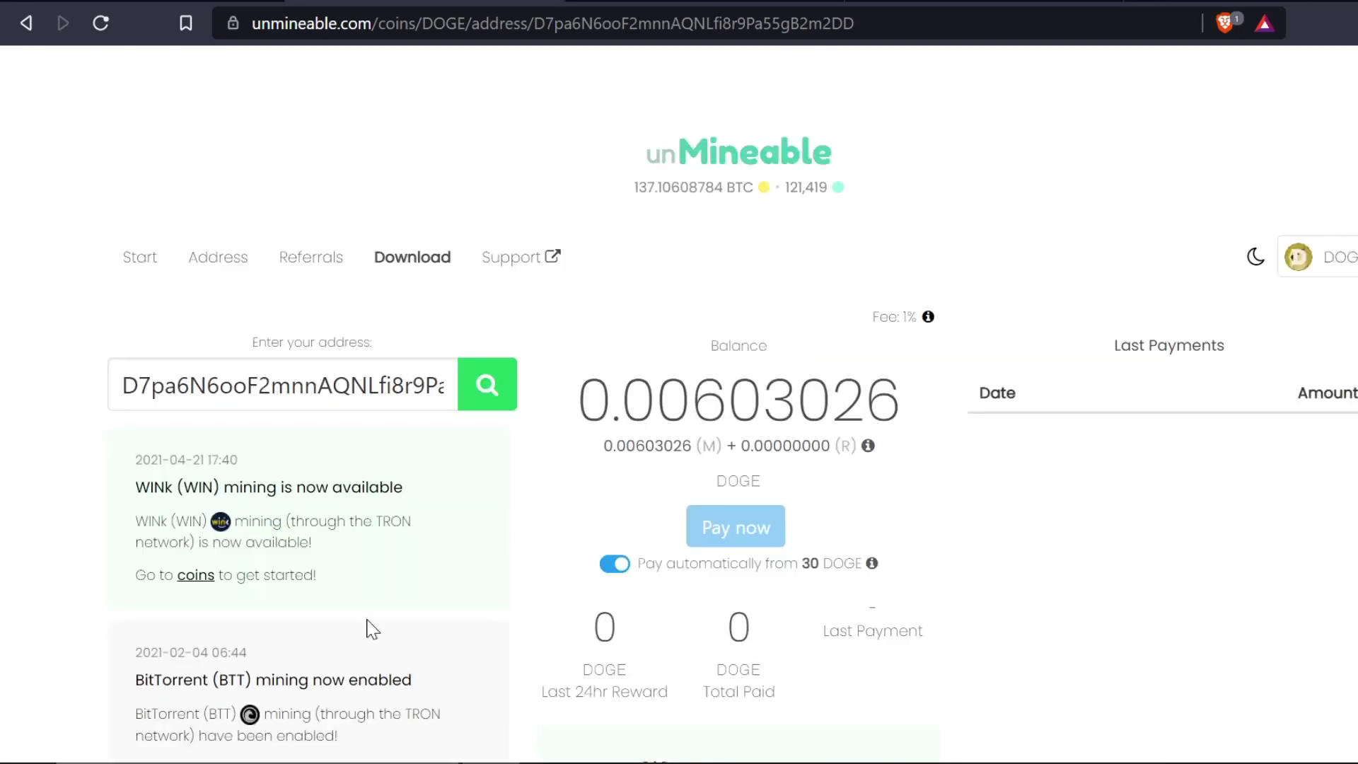
scroll(695, 428, "down", 6)
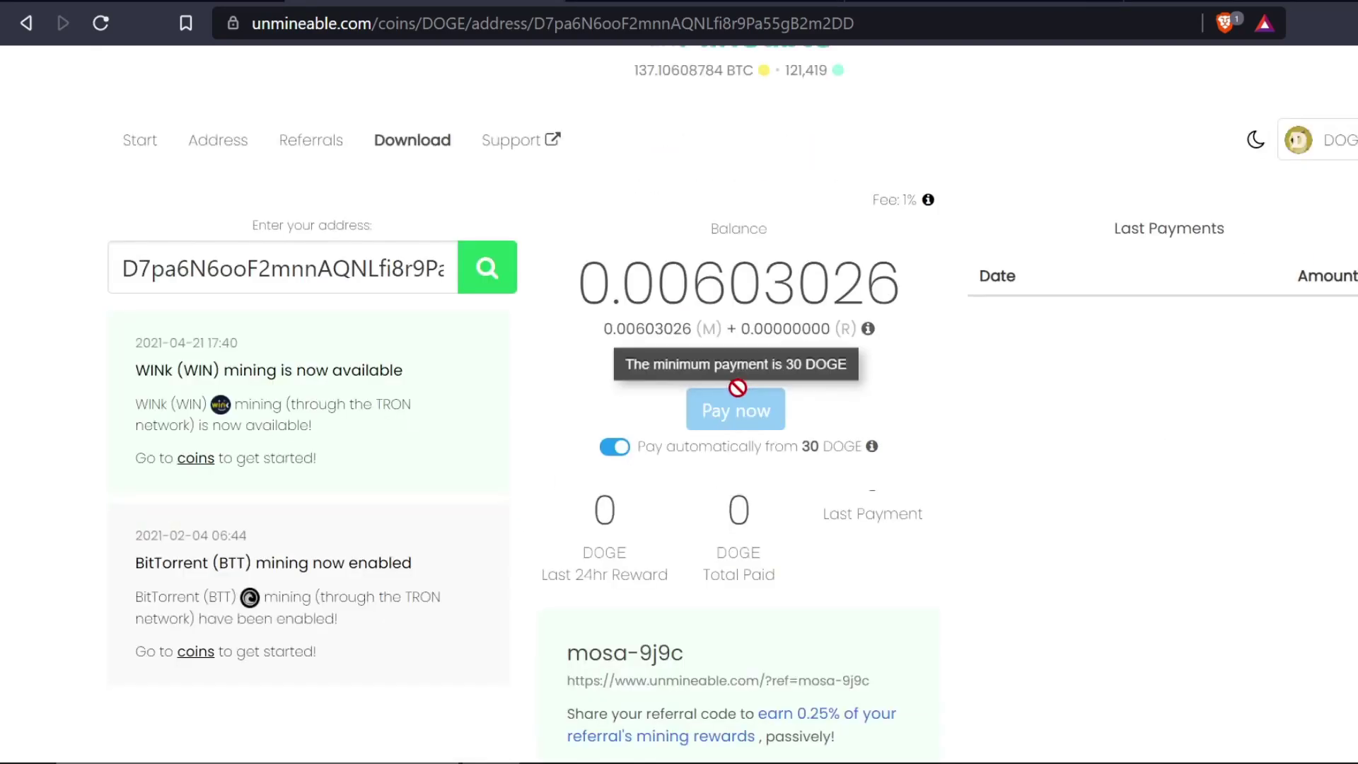
scroll(839, 429, "down", 2)
scroll(943, 507, "down", 2)
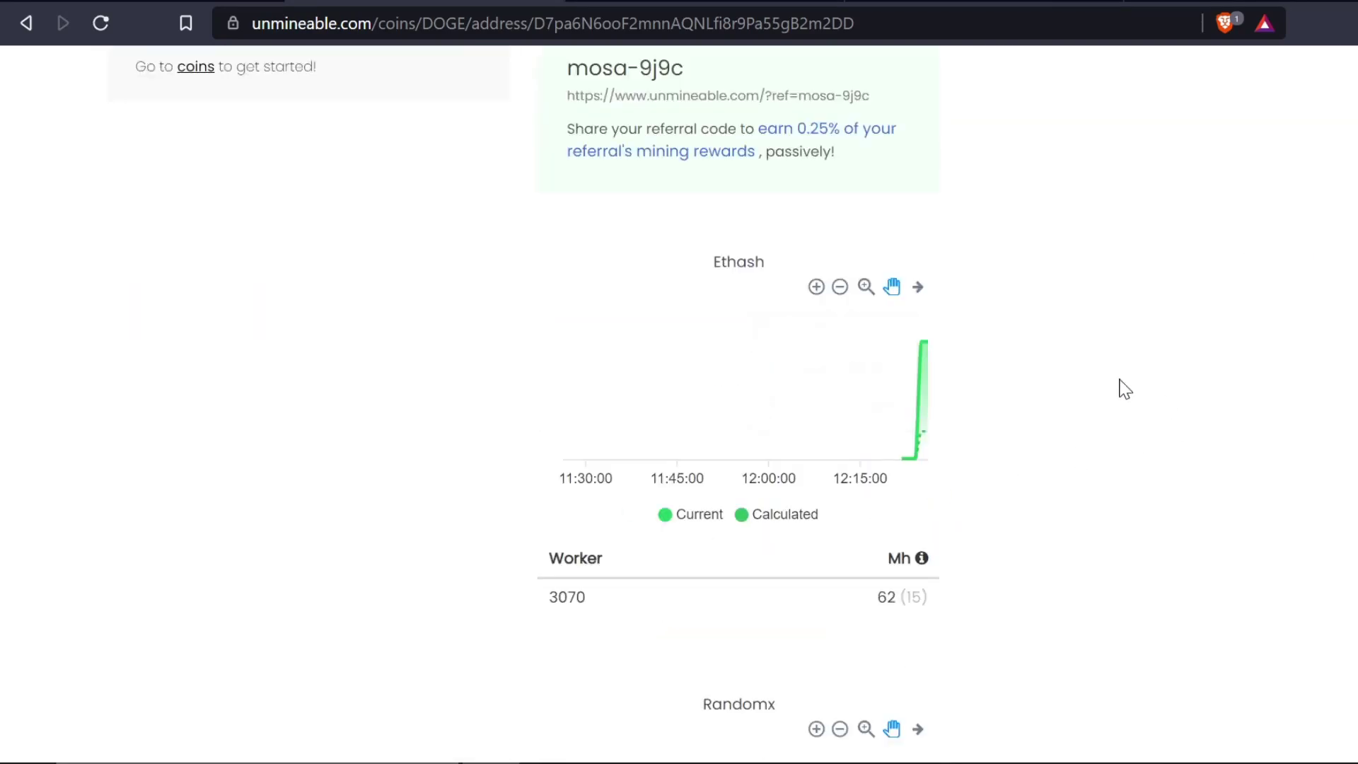
mouse_move(925, 337)
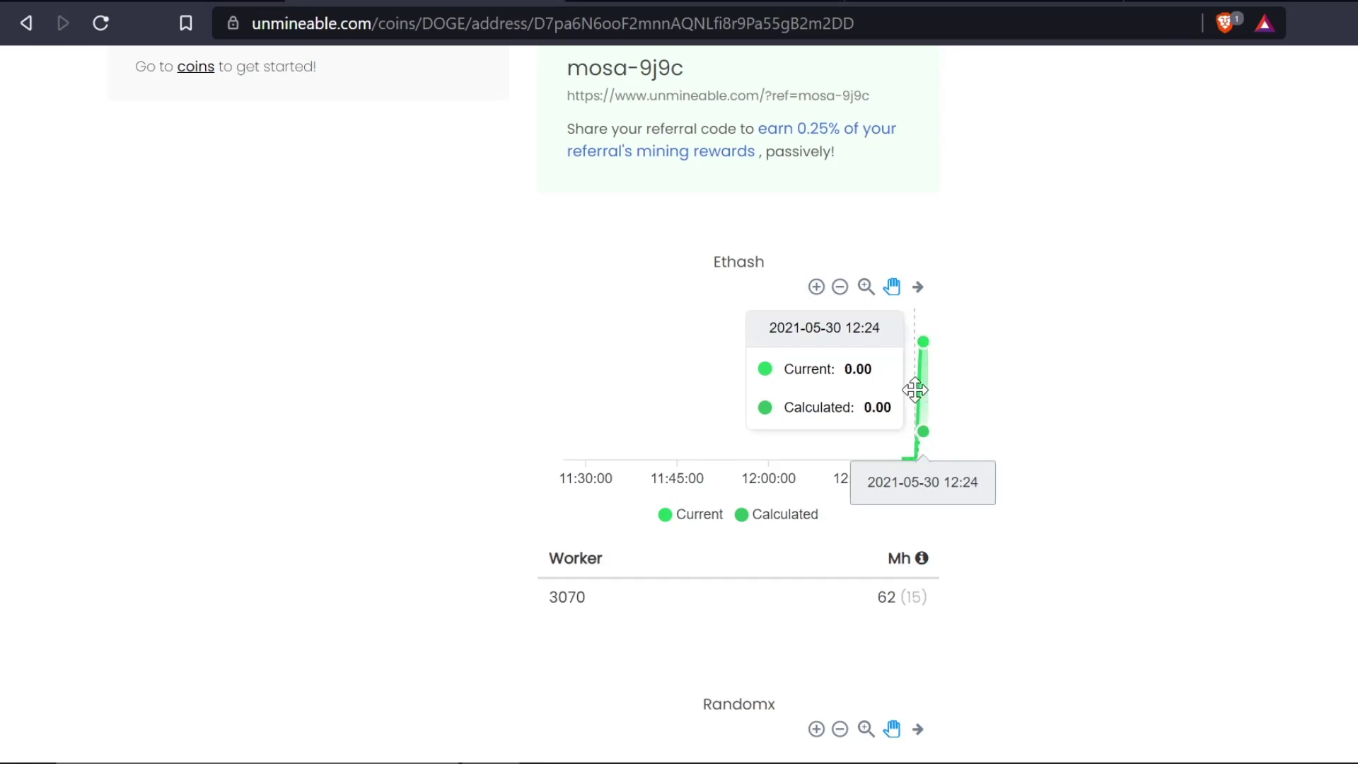
scroll(818, 596, "down", 5)
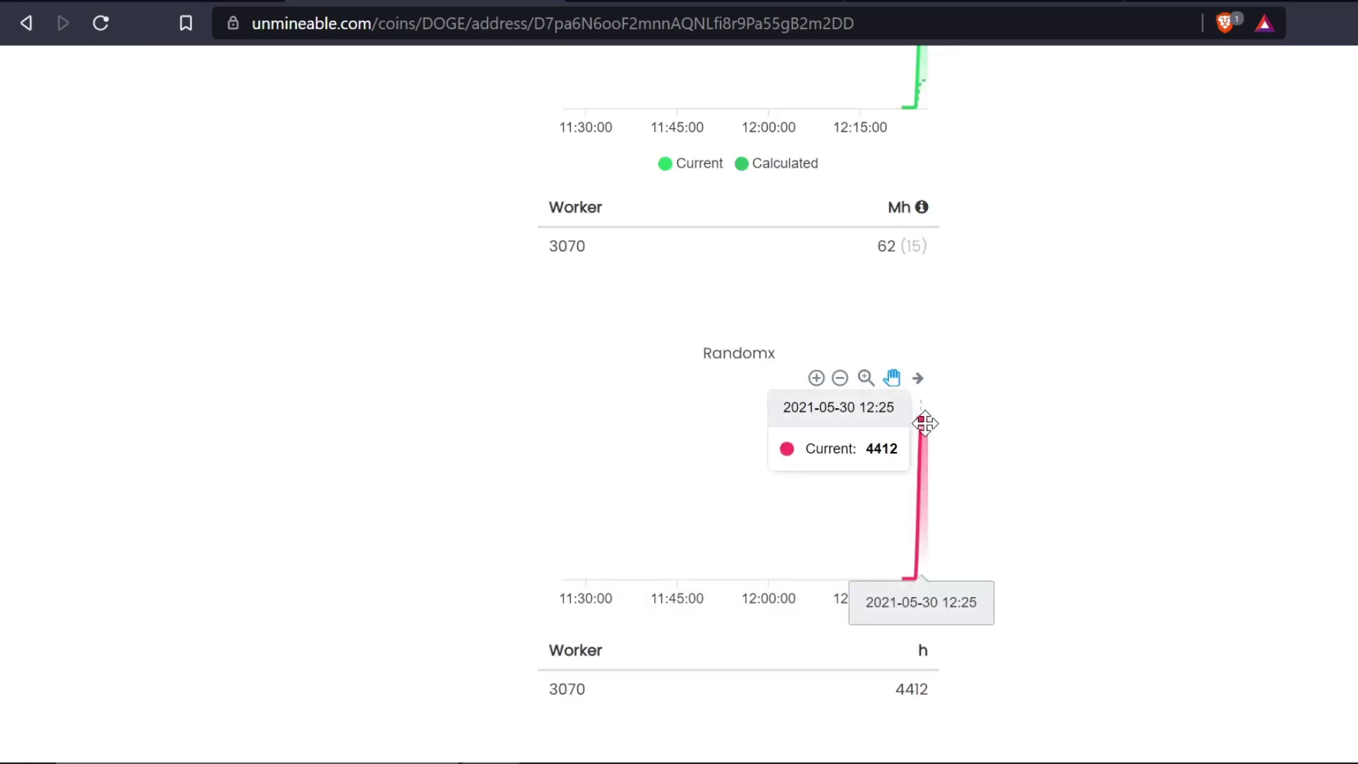
scroll(1054, 615, "down", 1)
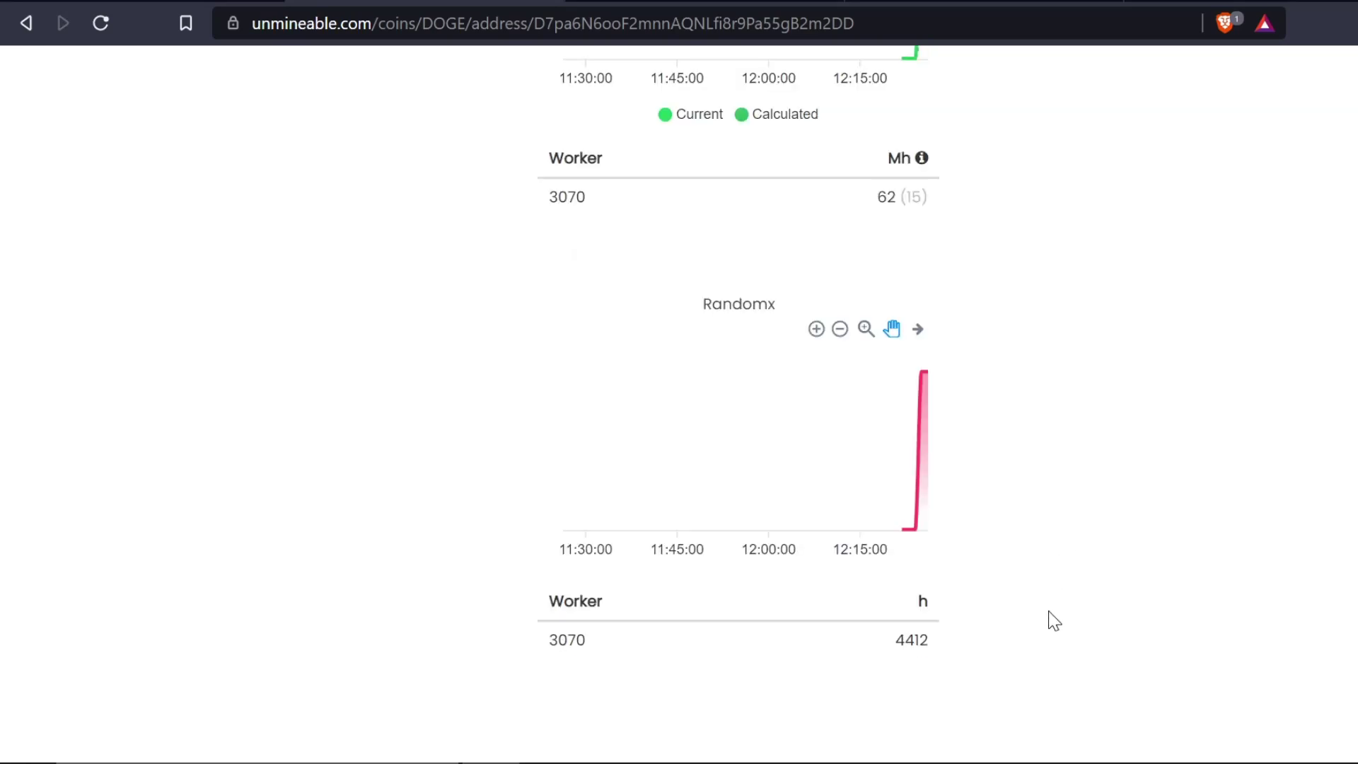
scroll(990, 614, "up", 15)
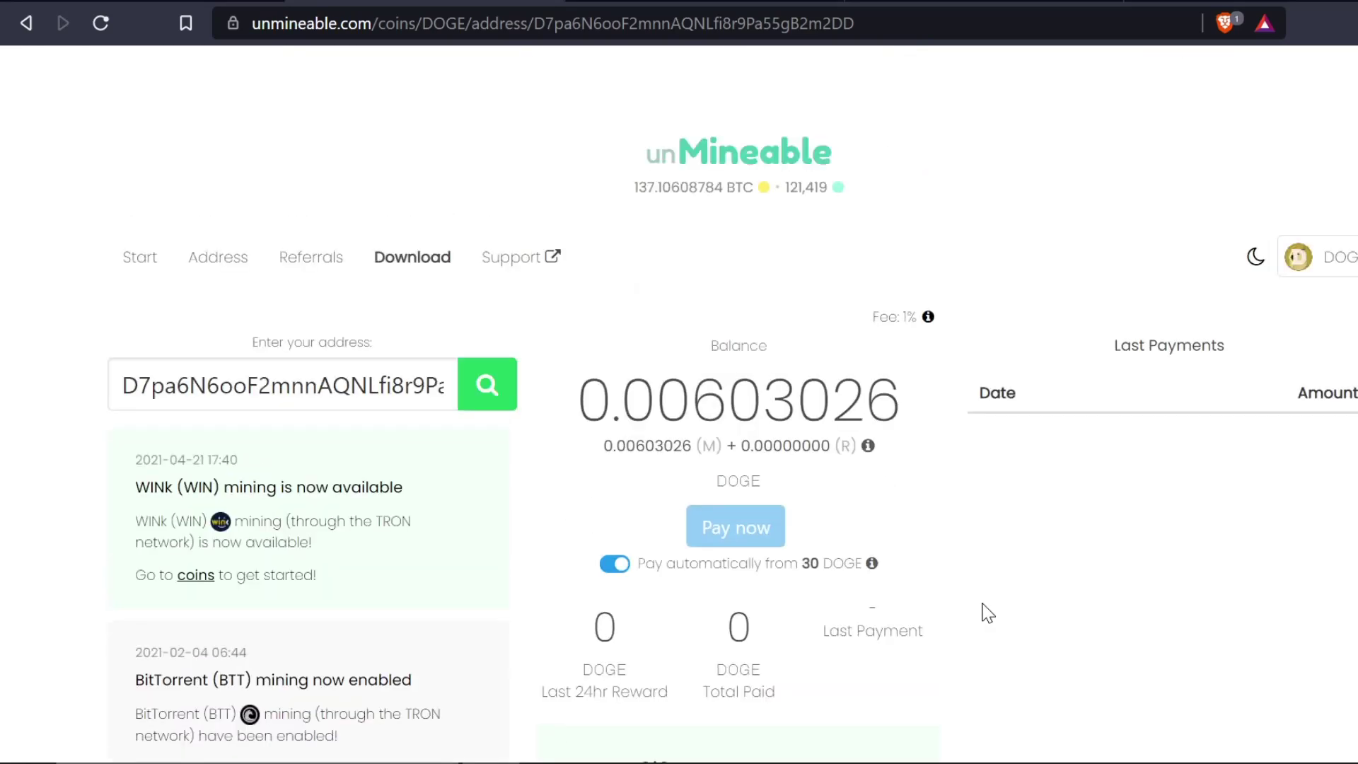
left_click(183, 1)
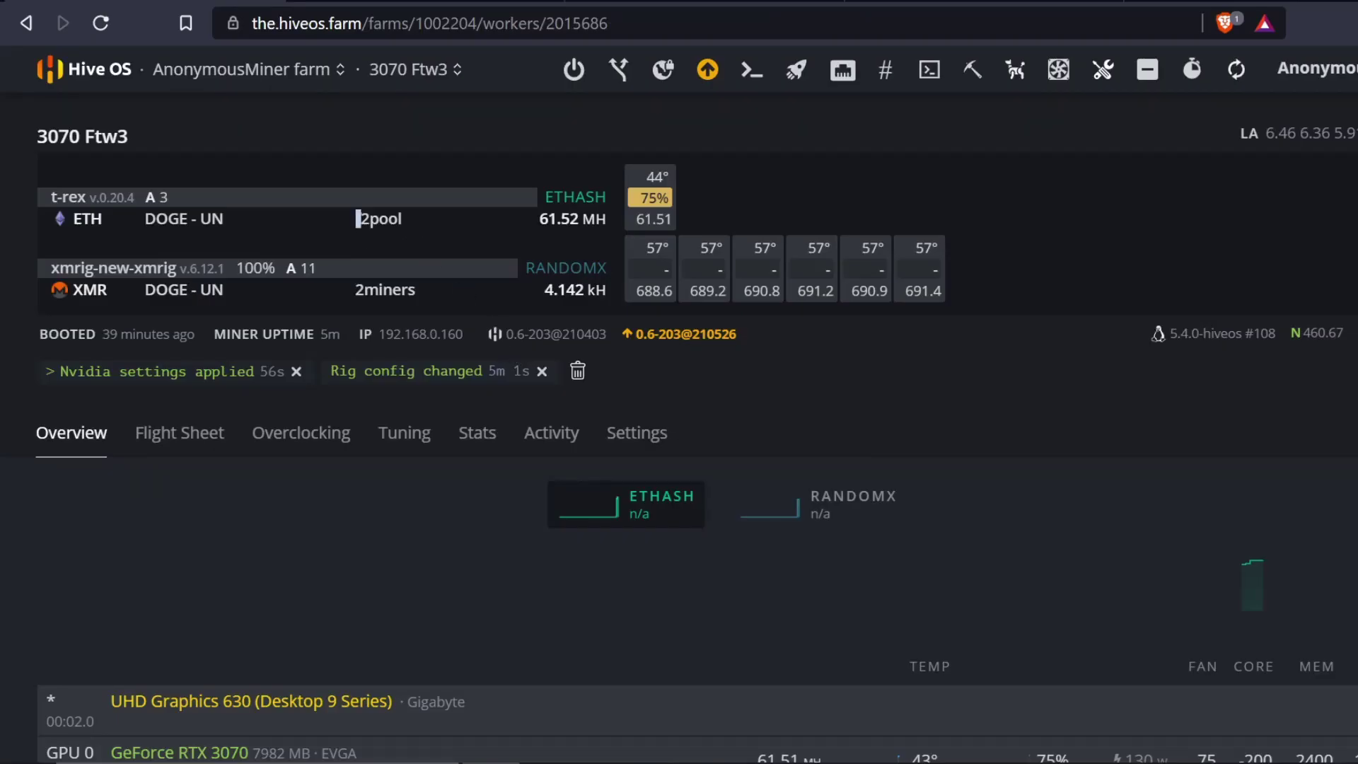
left_click_drag(356, 212, 414, 224)
left_click(424, 227)
scroll(839, 449, "down", 3)
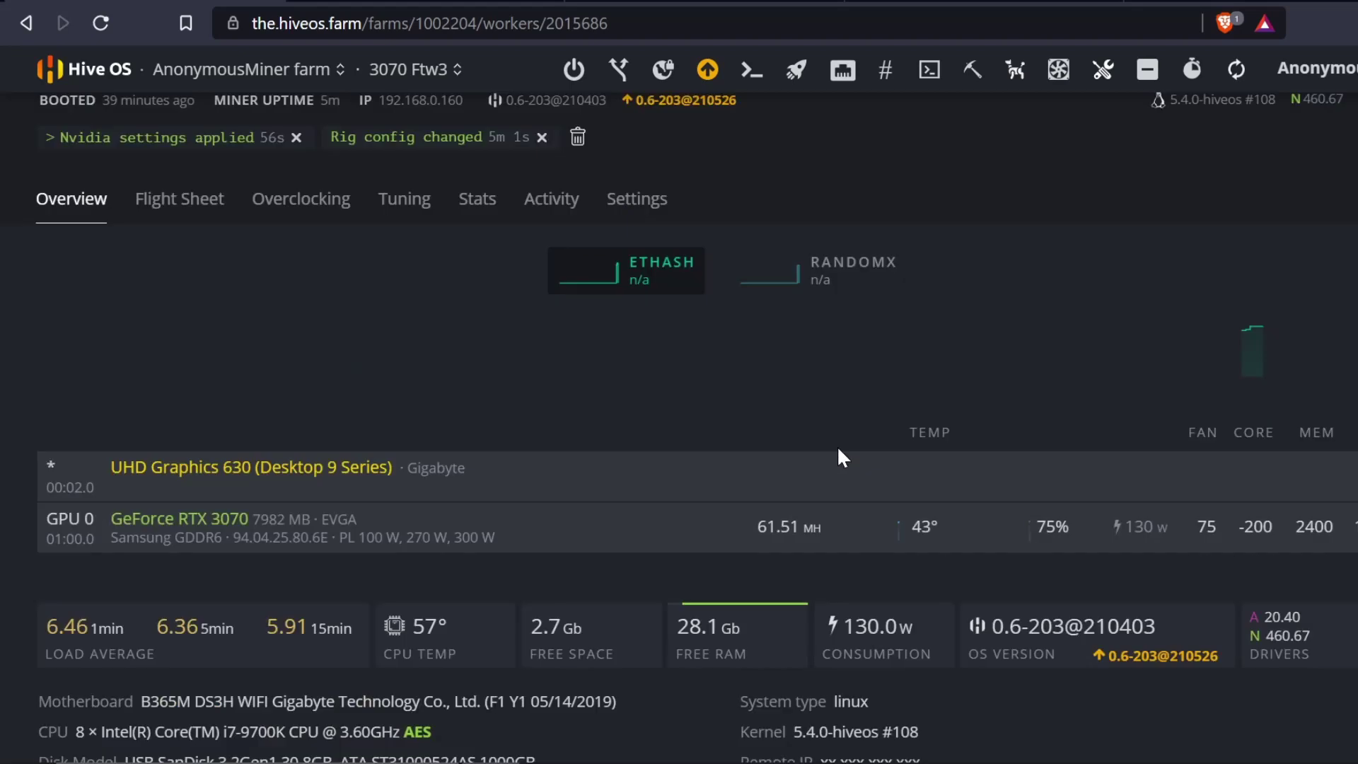